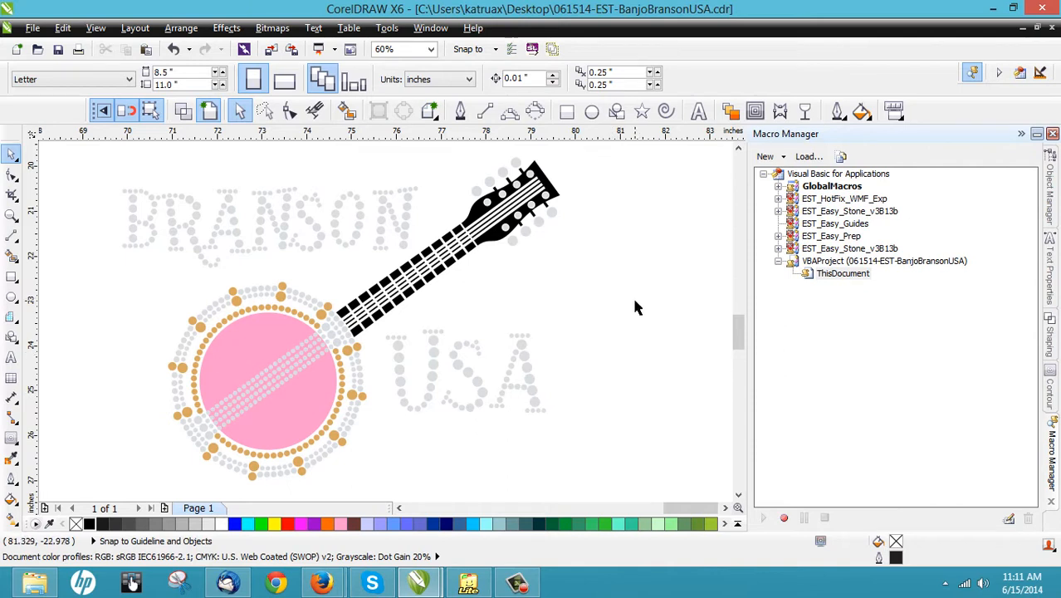
Examine the banjo's pink circle and the rows of string stones crossing it.
scroll(637, 303, down, 2)
scroll(453, 347, up, 2)
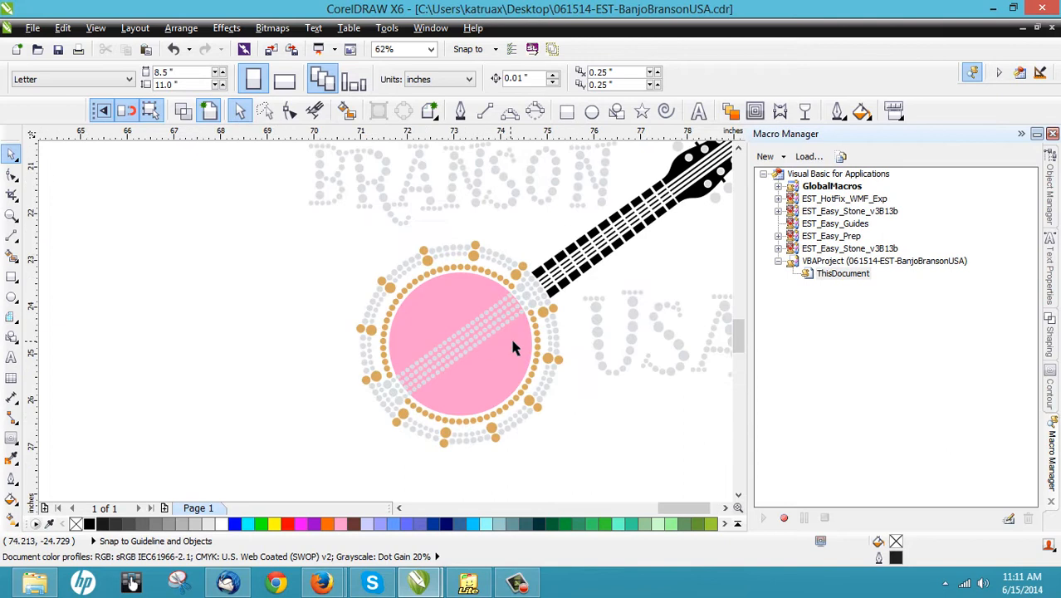
scroll(515, 347, up, 2)
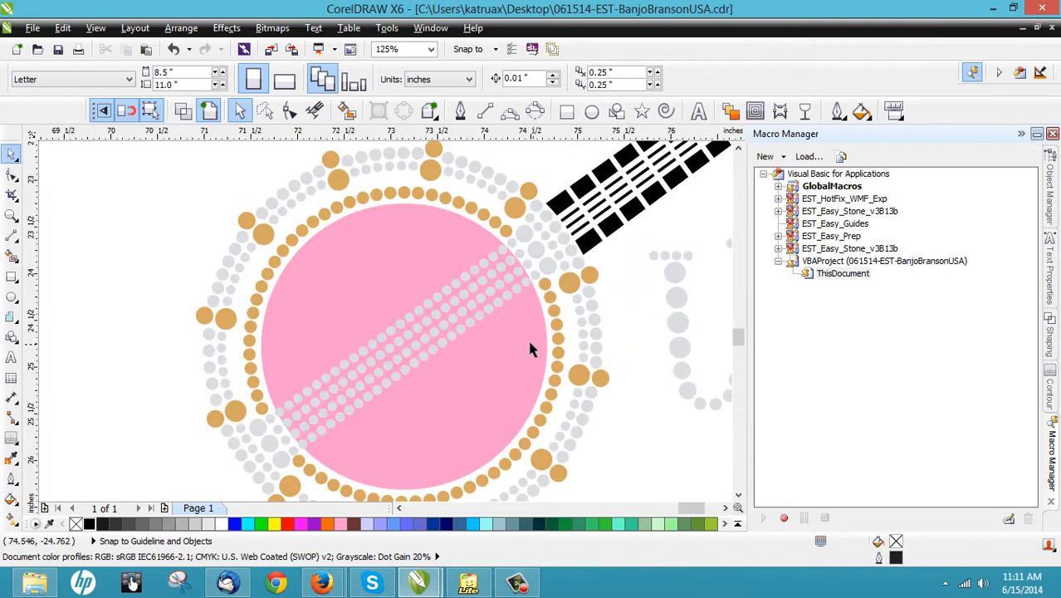
click(528, 346)
click(633, 309)
click(544, 338)
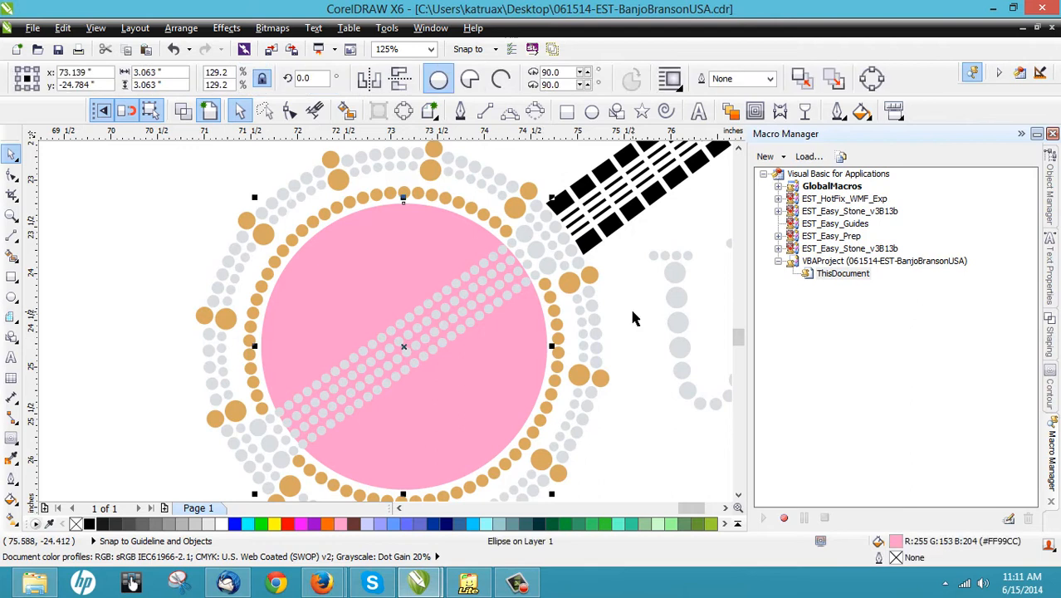
click(632, 315)
scroll(201, 284, down, 1)
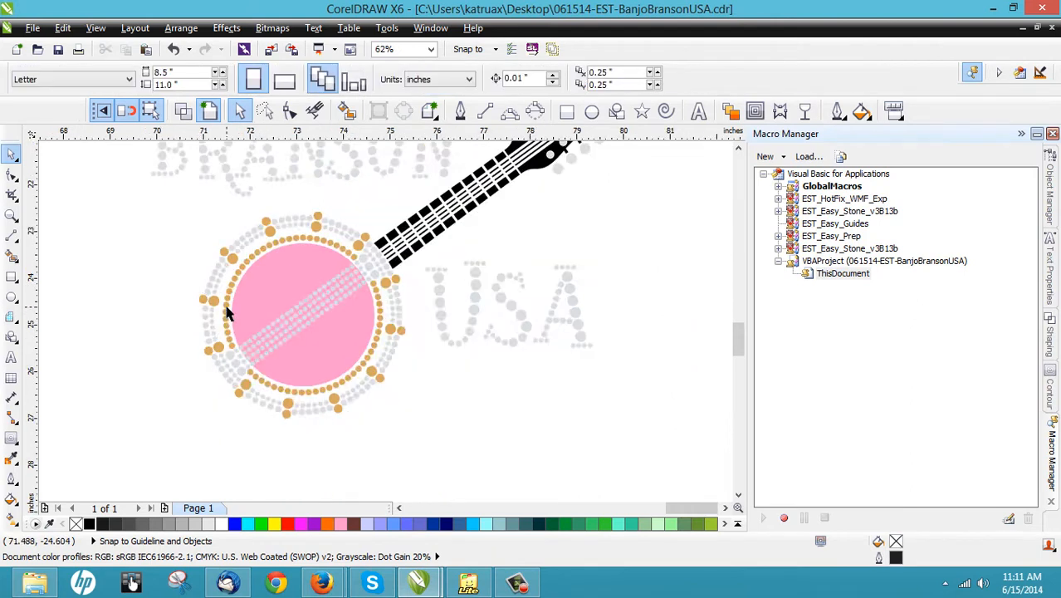
scroll(314, 322, up, 1)
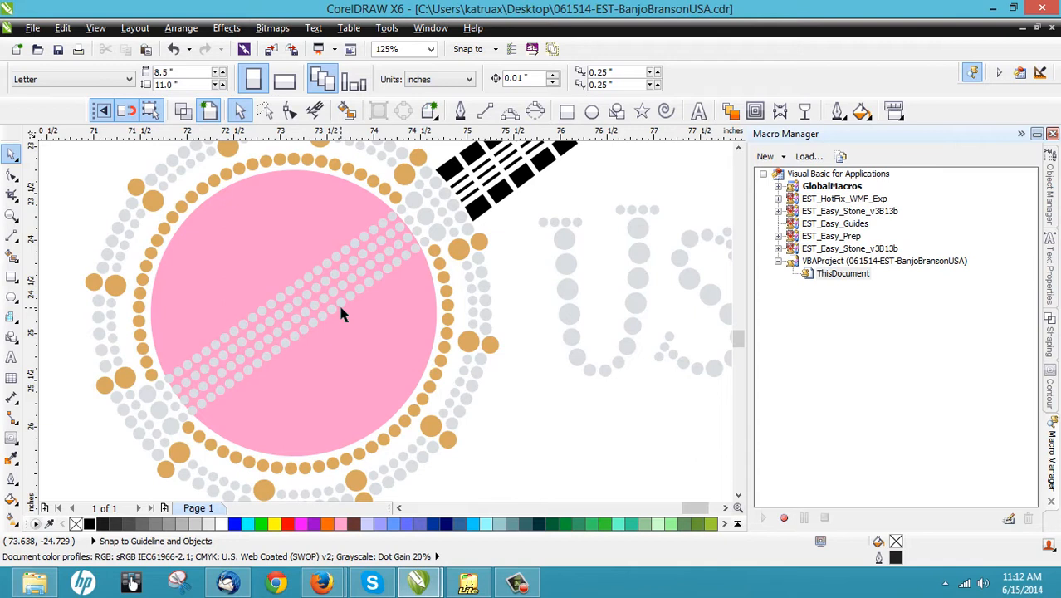
Select the four rows of string stones with the Freehand Pick tool, exclude the pink circle, and group the stones.
click(264, 112)
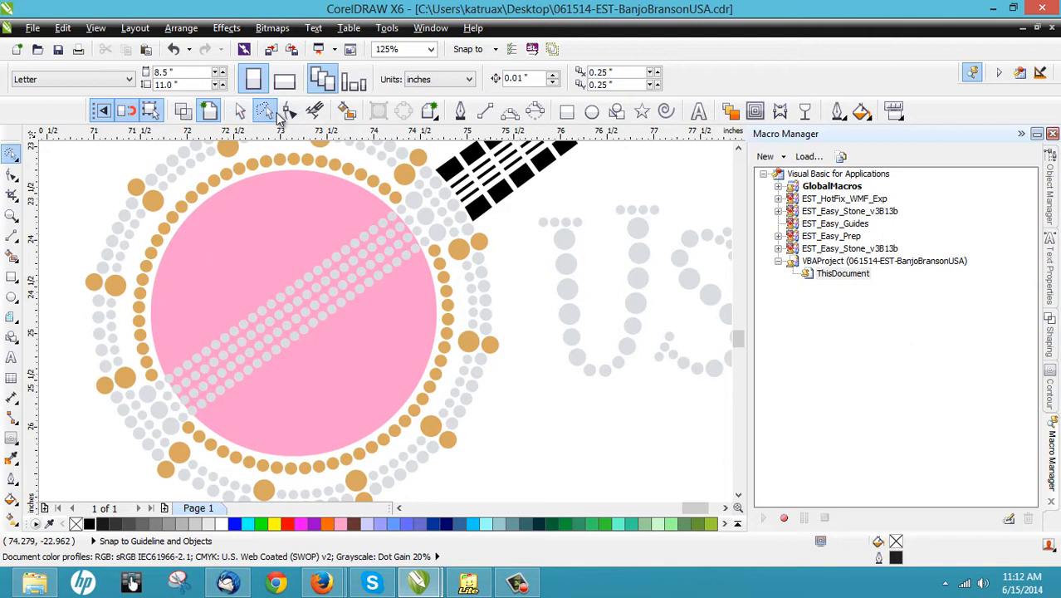
mouse_move(370, 359)
mouse_down()
mouse_move(412, 303)
mouse_move(420, 270)
mouse_move(393, 213)
mouse_move(239, 264)
mouse_move(192, 300)
mouse_move(168, 373)
mouse_move(196, 419)
mouse_move(270, 419)
mouse_up()
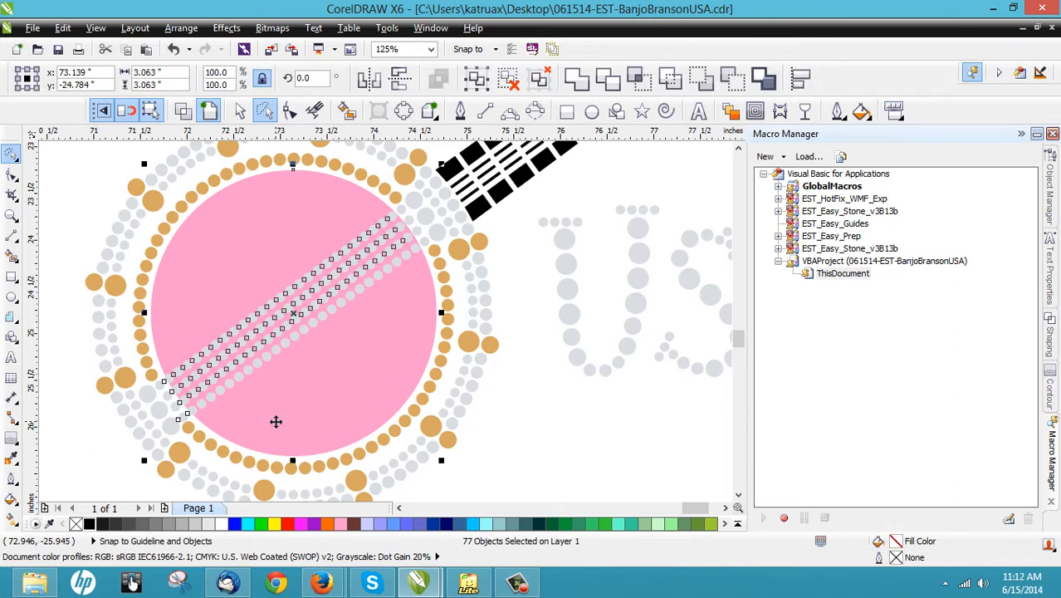
drag(294, 313, 256, 259)
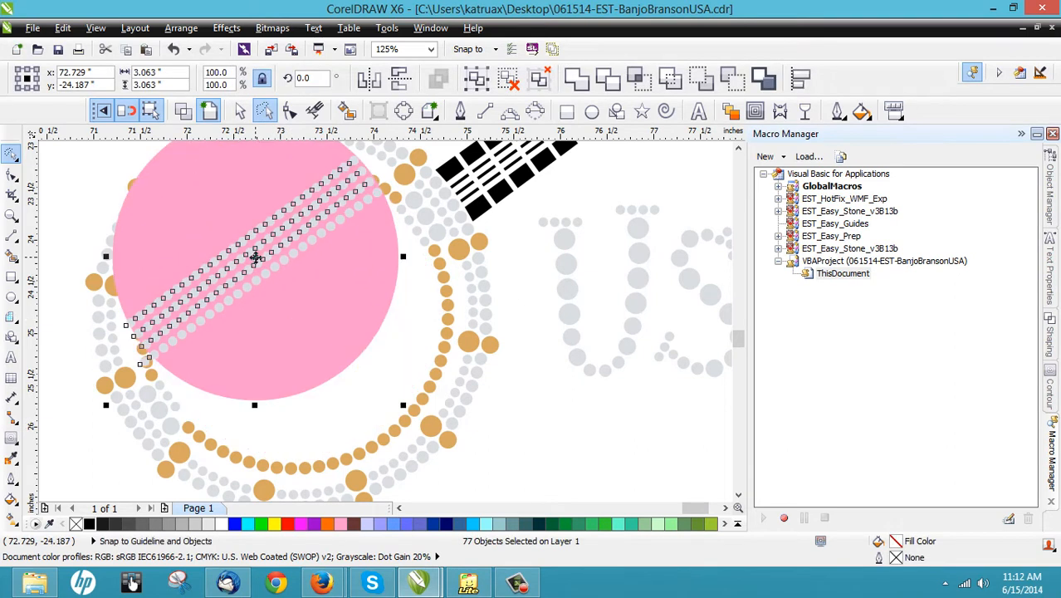
key(ctrl+z)
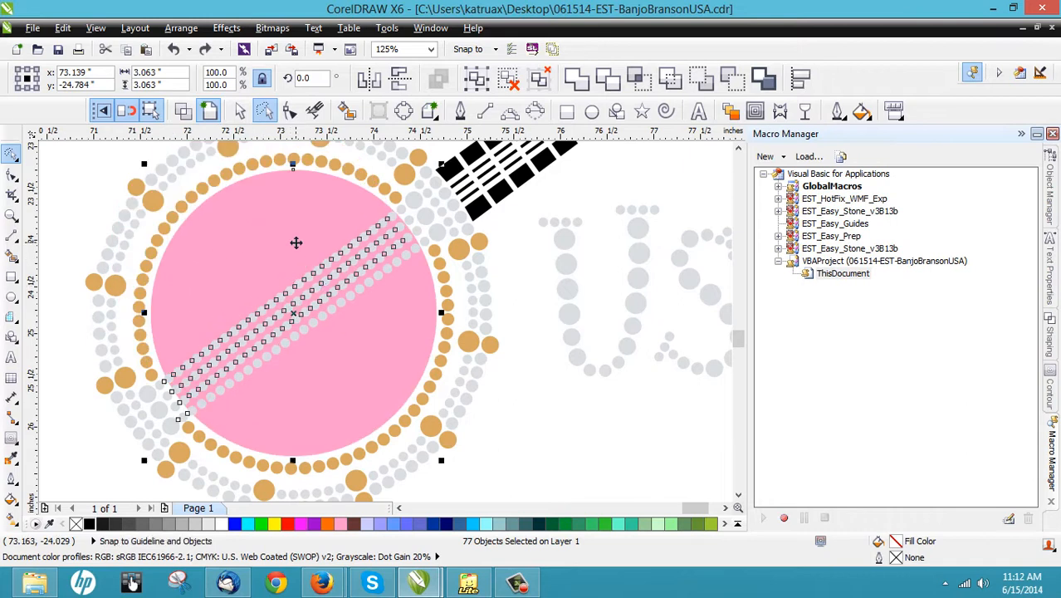
shift+click(417, 317)
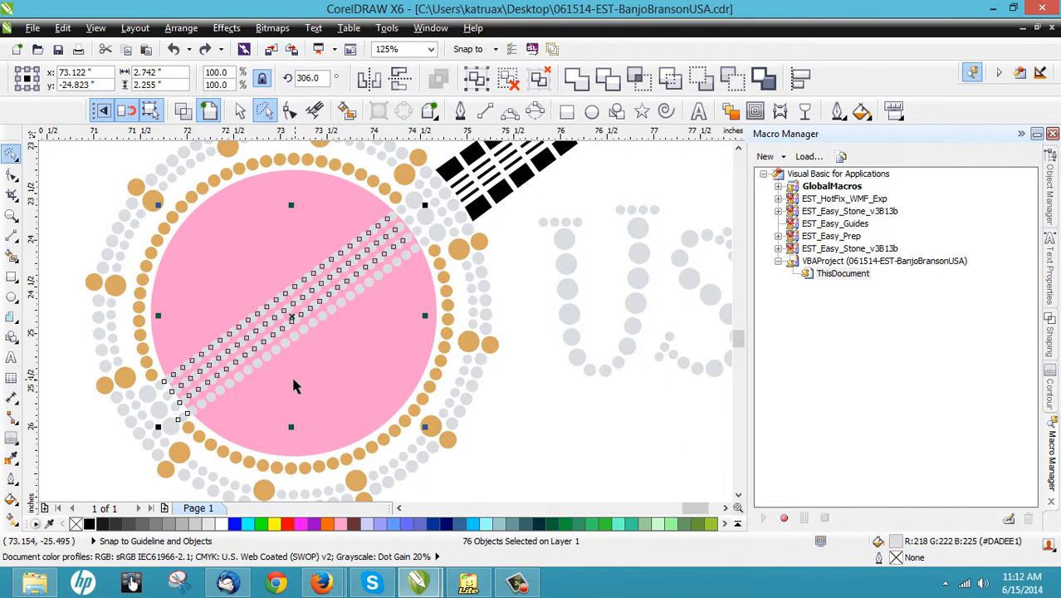
drag(290, 317, 144, 193)
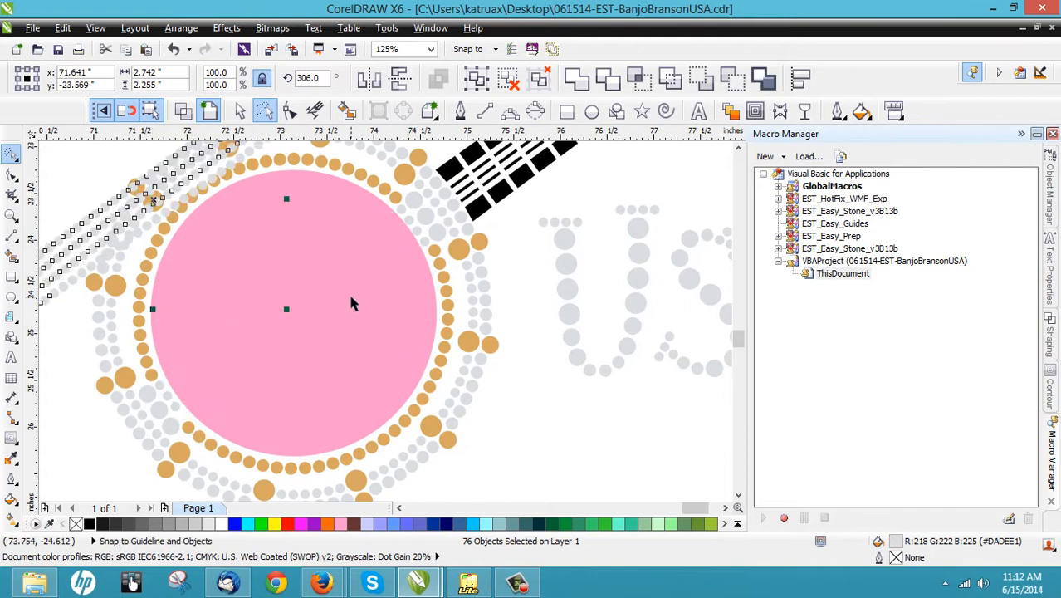
key(ctrl+z)
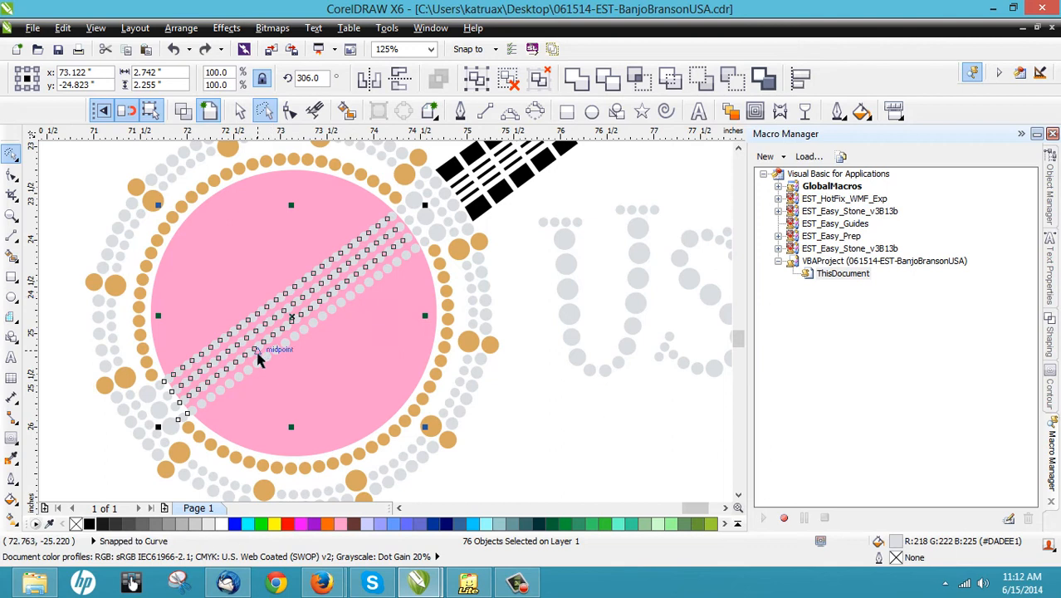
click(479, 87)
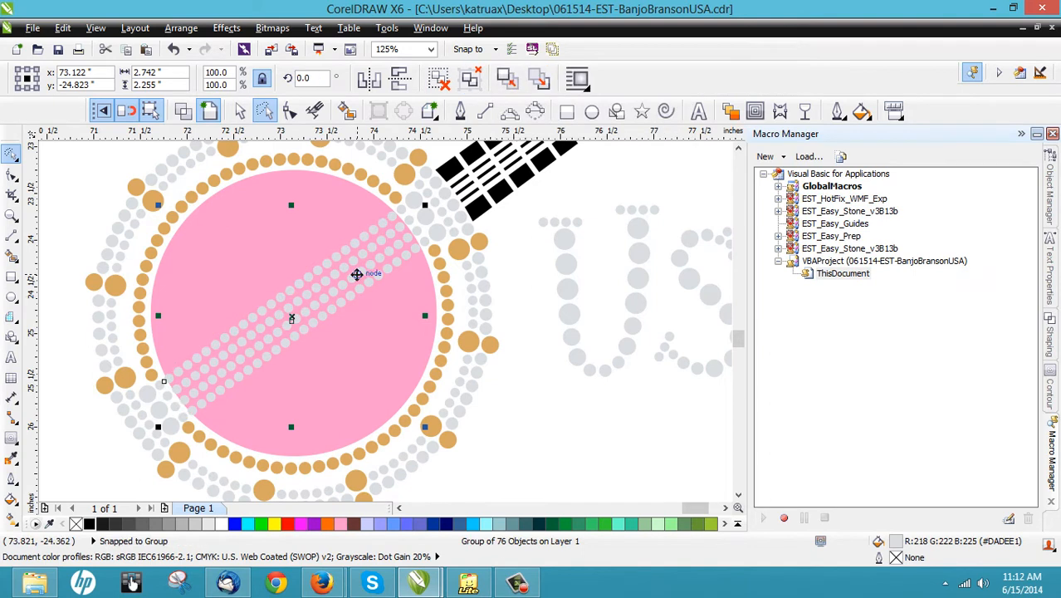
drag(356, 274, 395, 350)
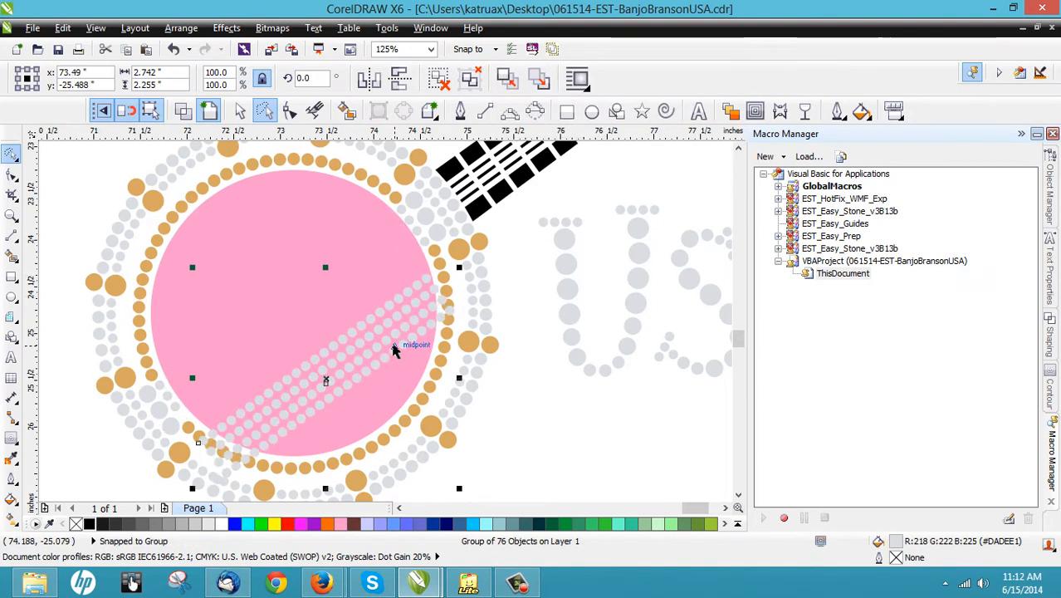
key(ctrl+z)
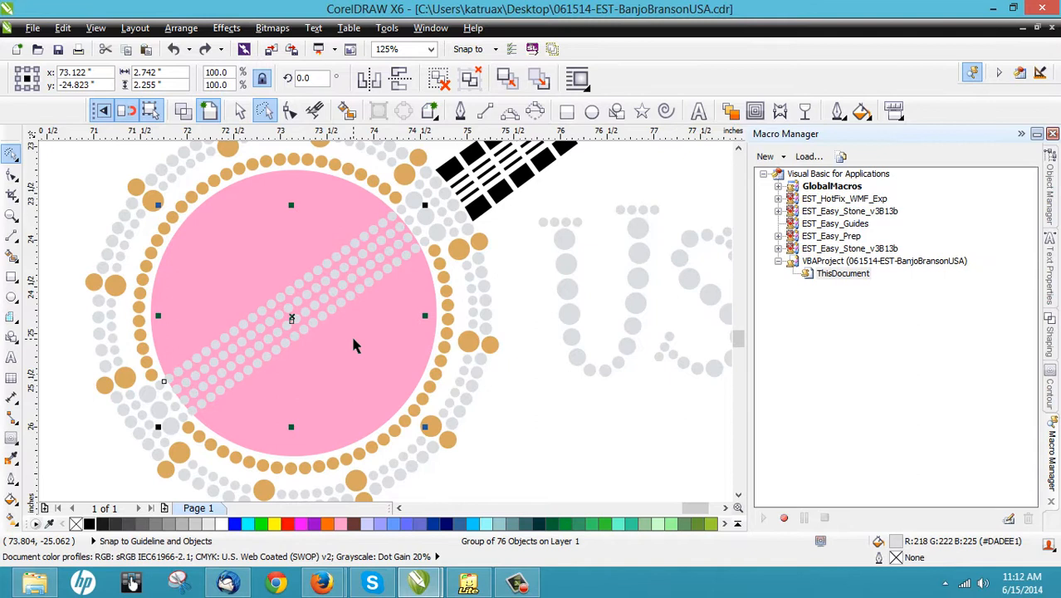
Apply a one-step outside contour with a .5mm offset to the grouped string stones.
click(755, 110)
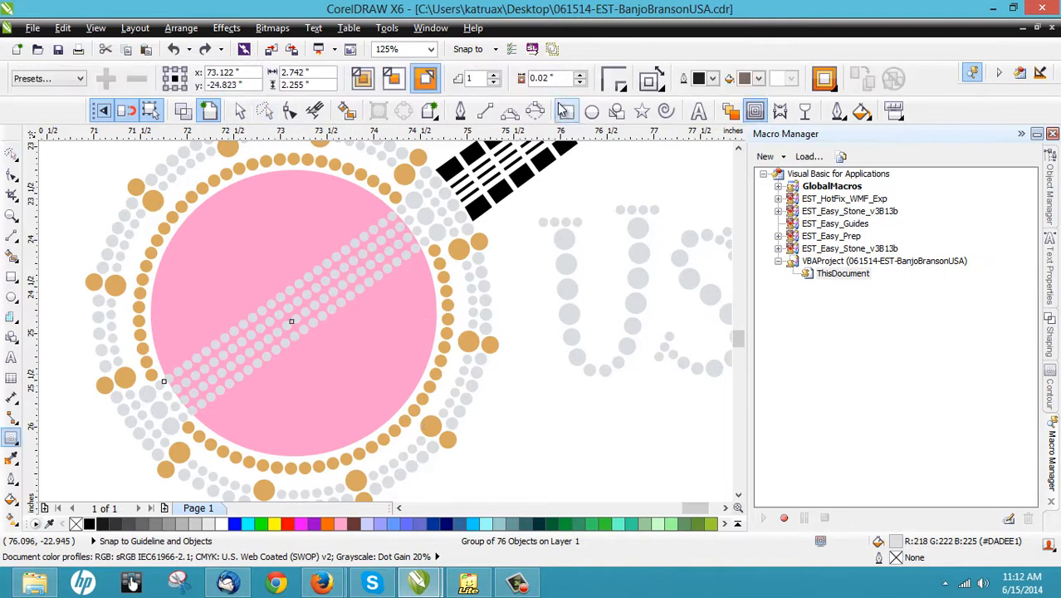
double_click(562, 78)
text(.)
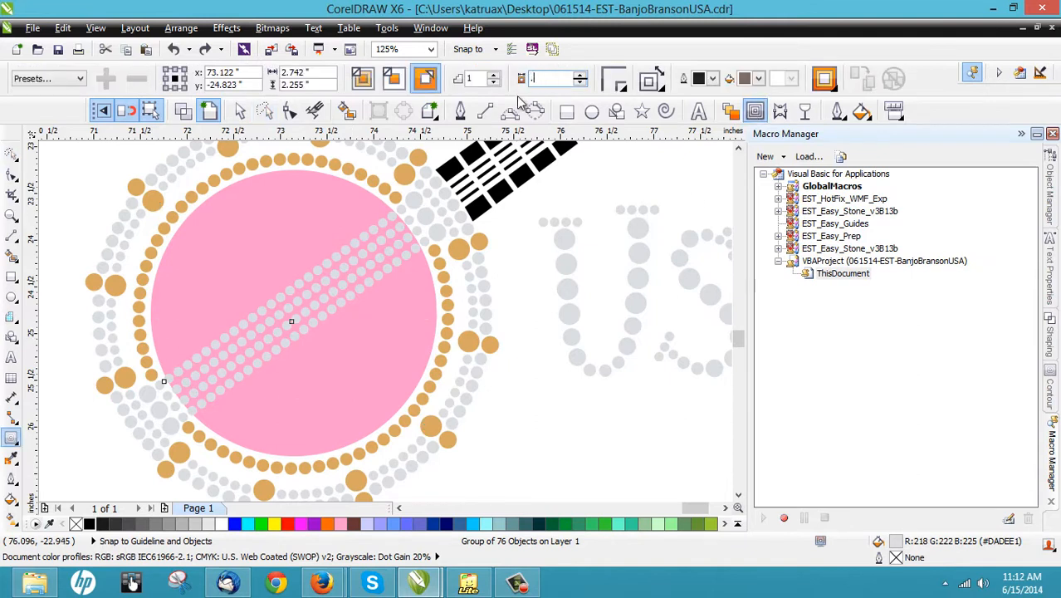
text(5mm)
click(426, 78)
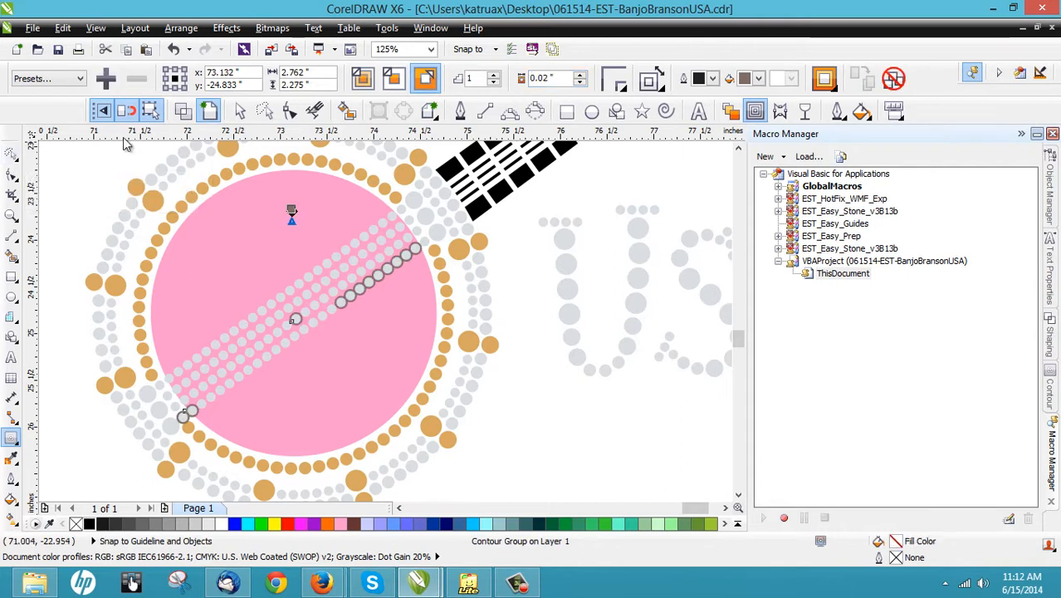
click(239, 110)
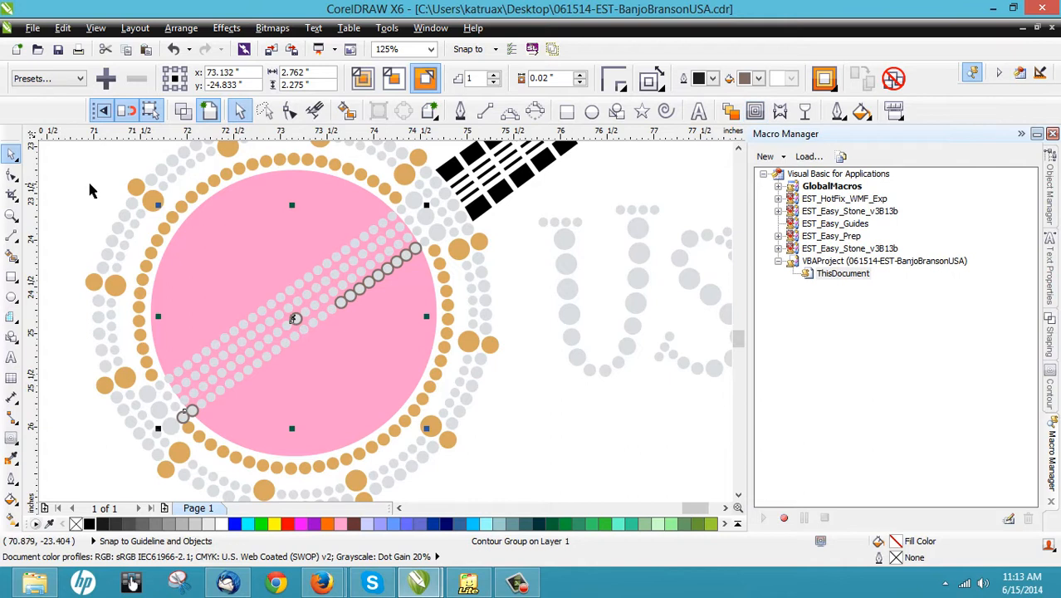
click(90, 193)
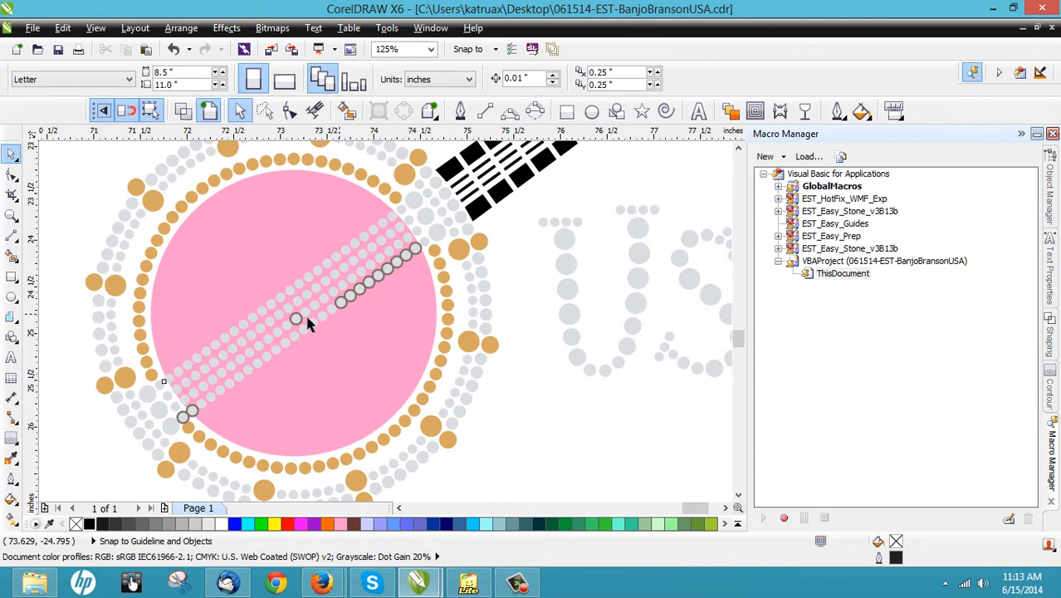
Inspect the contour rings around the string stones and undo the contour.
scroll(177, 422, up, 1)
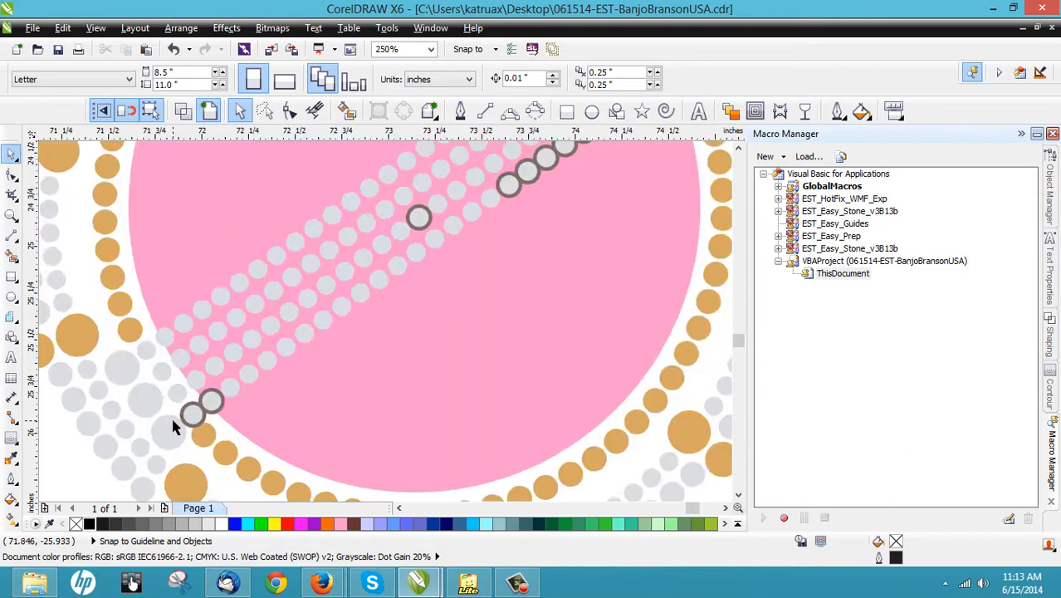
scroll(208, 422, down, 2)
scroll(212, 424, up, 2)
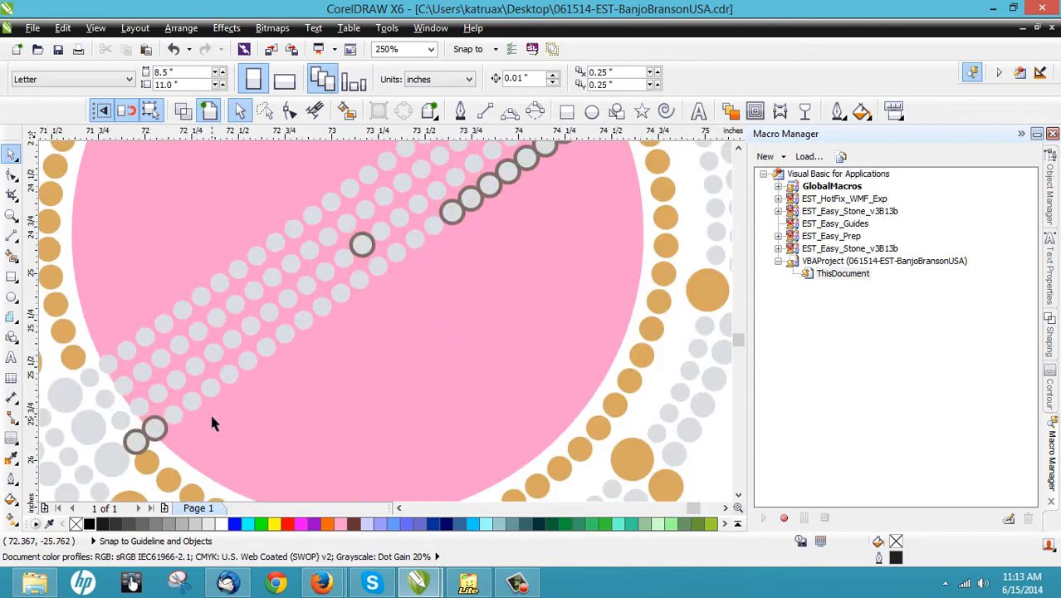
click(210, 407)
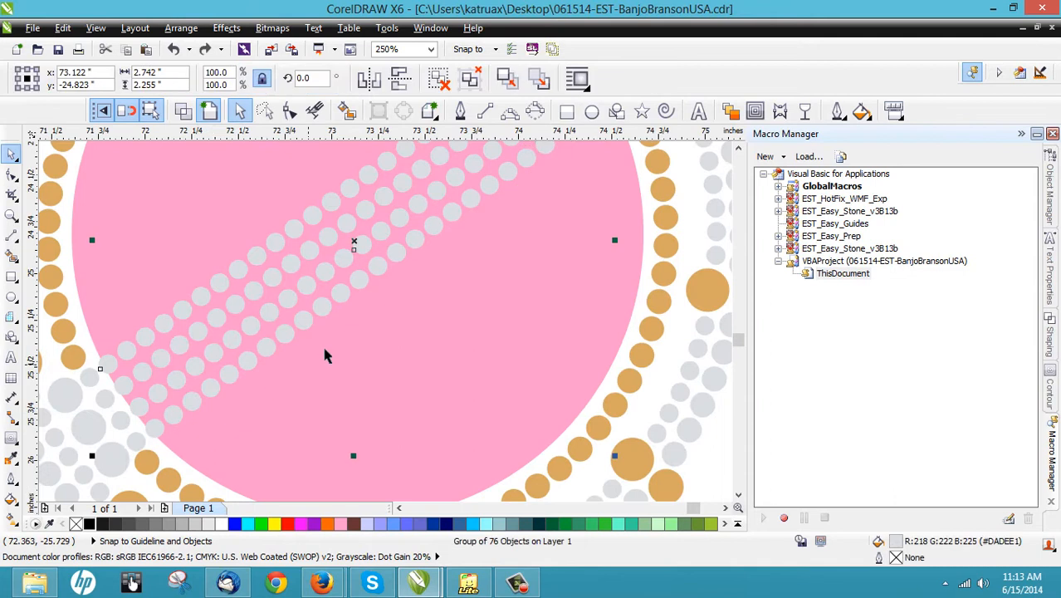
Ungroup the four rows of string stones and clear the selection.
scroll(302, 306, down, 2)
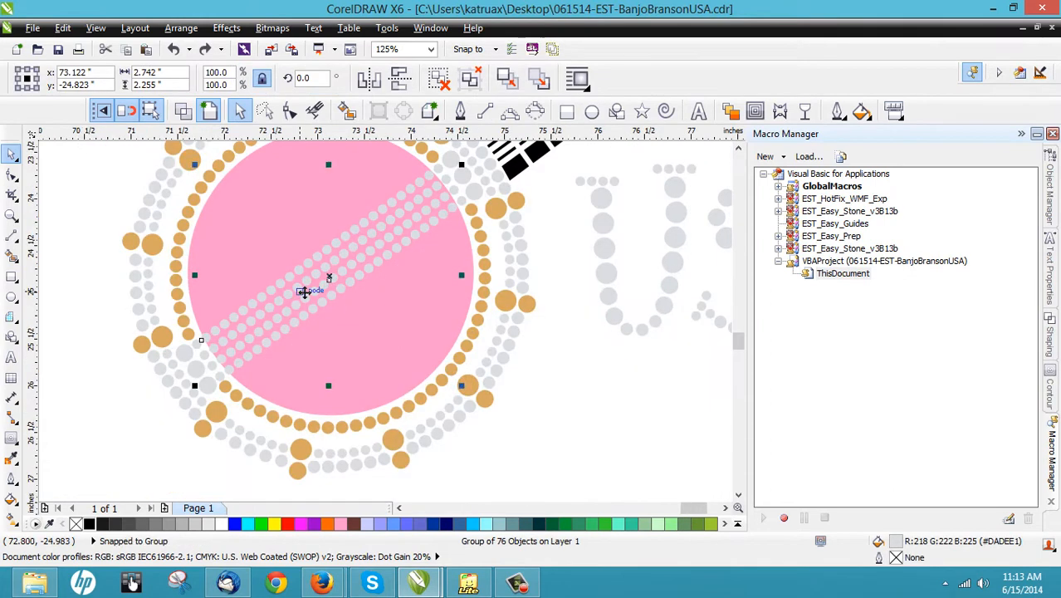
click(81, 280)
click(320, 290)
right_click(323, 288)
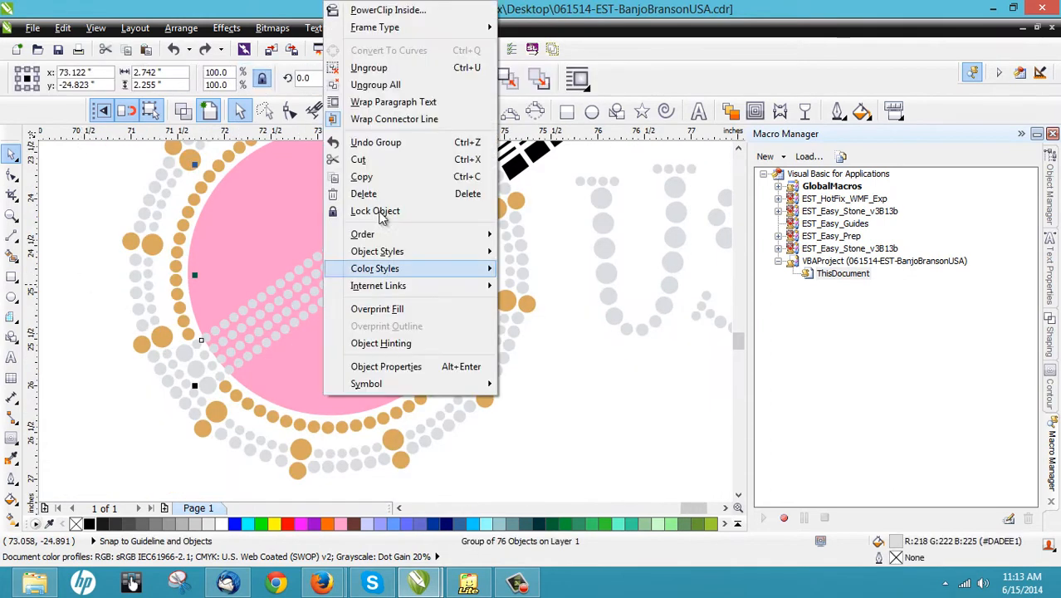
click(369, 67)
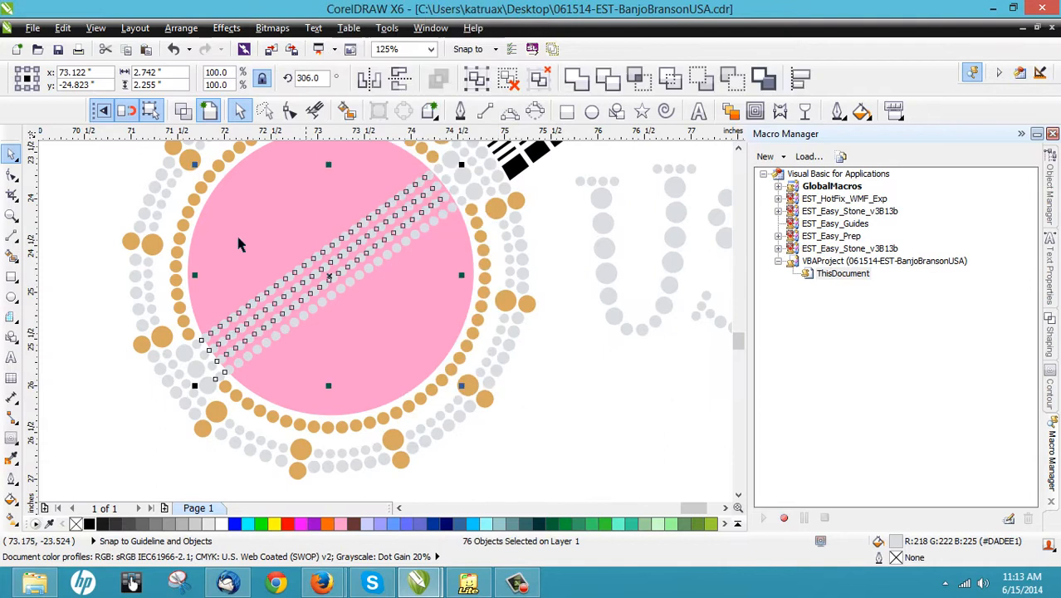
click(73, 319)
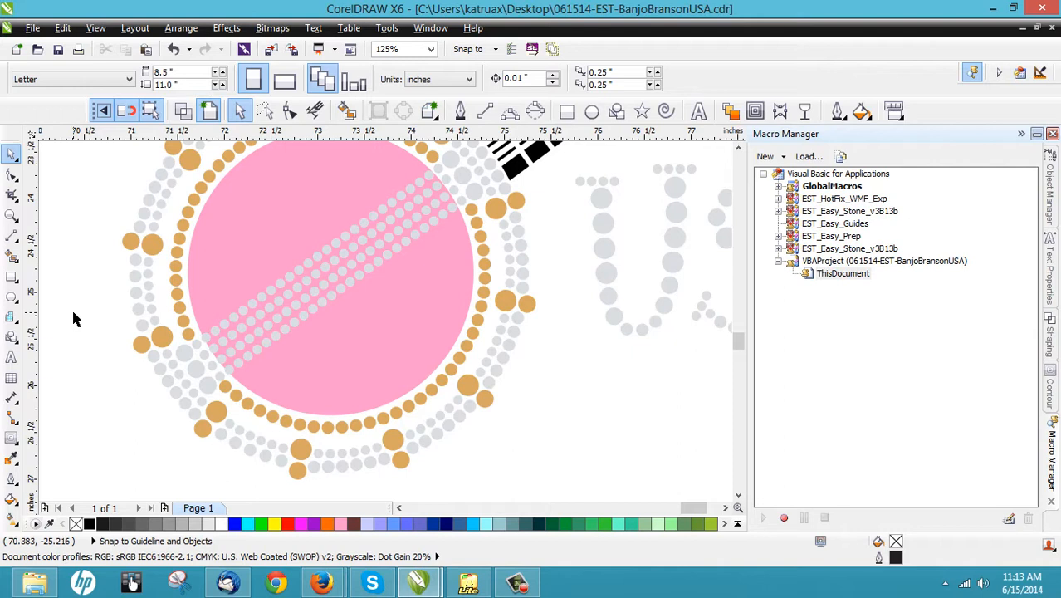
Select only the lowest row of string stones with the Freehand Pick tool, exclude the pink circle, and group the row.
click(264, 111)
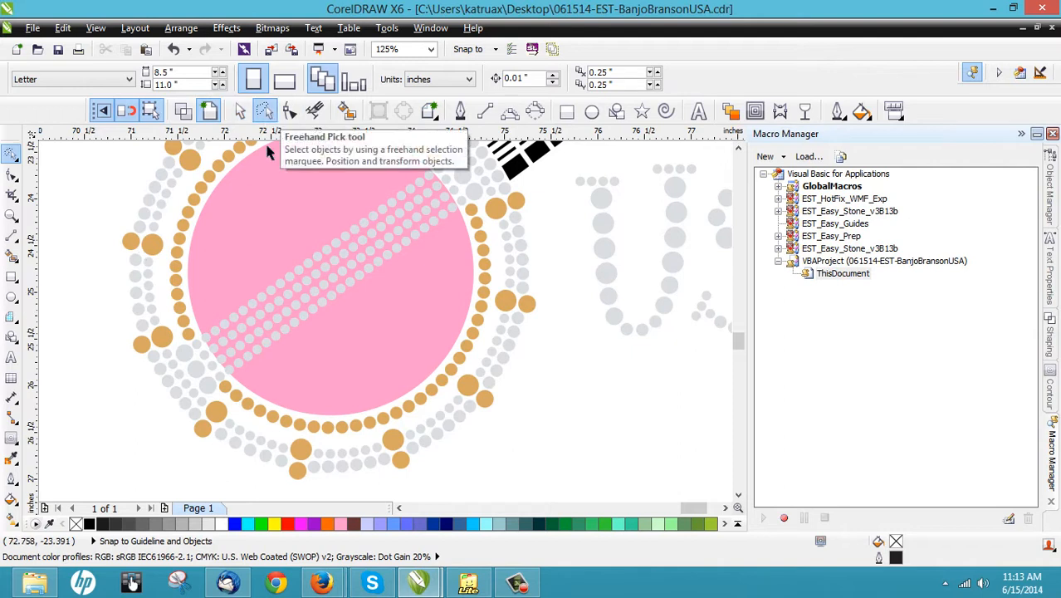
mouse_move(397, 312)
mouse_down()
mouse_move(450, 244)
mouse_move(455, 214)
mouse_move(437, 214)
mouse_move(387, 262)
mouse_move(258, 333)
mouse_move(216, 379)
mouse_move(369, 314)
mouse_up()
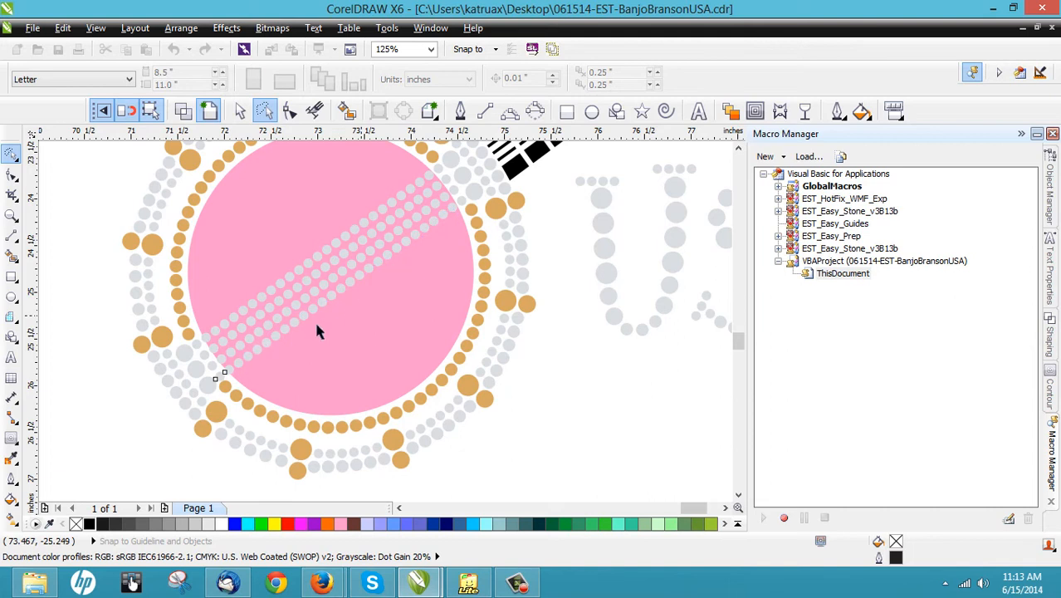
key(space)
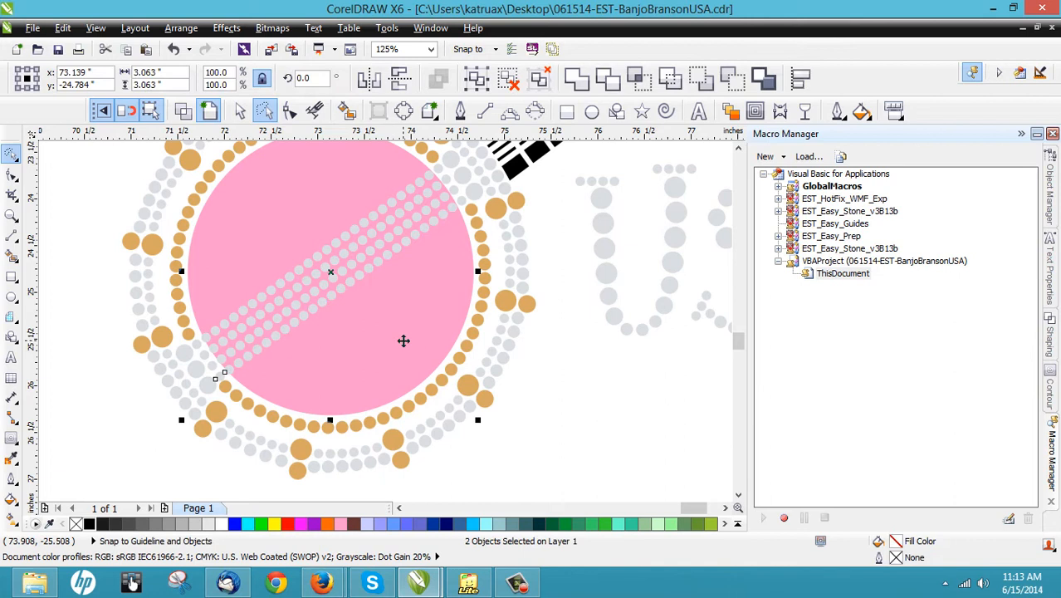
click(403, 342)
drag(338, 284, 379, 374)
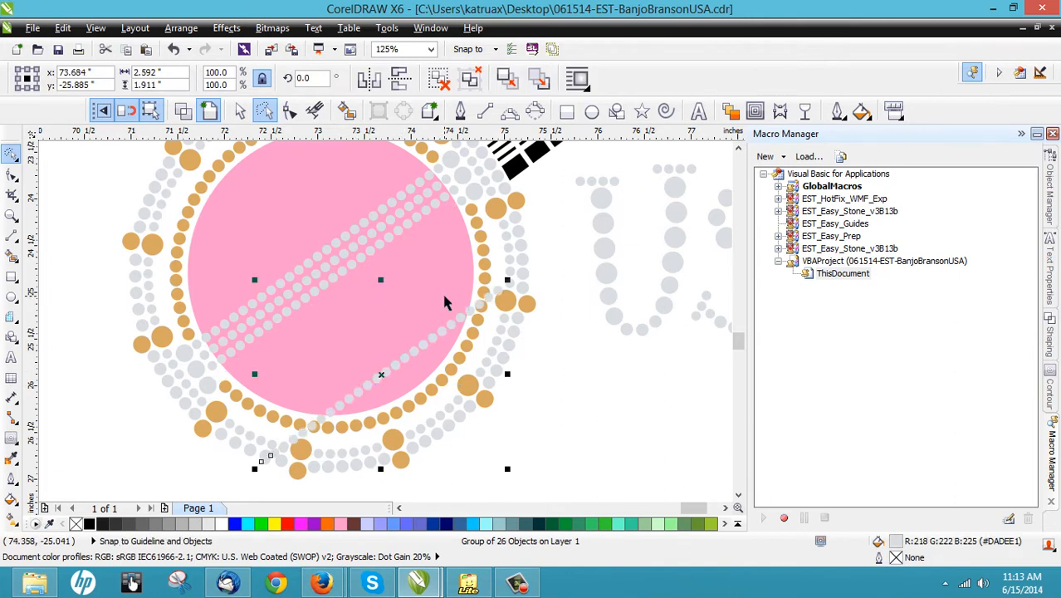
key(ctrl+z)
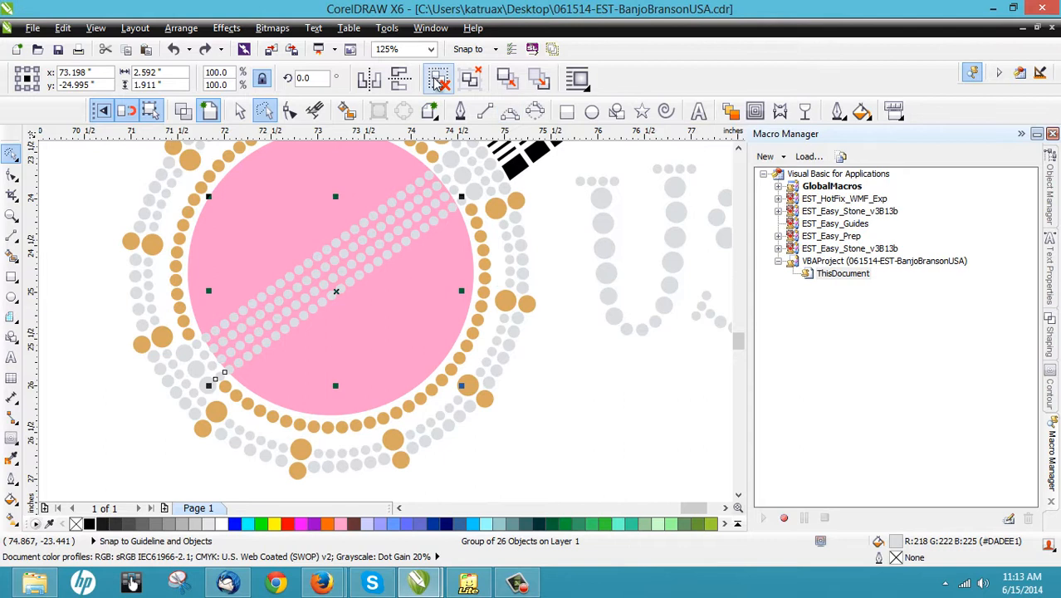
Apply a one-step outside contour with a .75mm offset to the grouped lowest row of string stones and clear the selection.
right_click(424, 230)
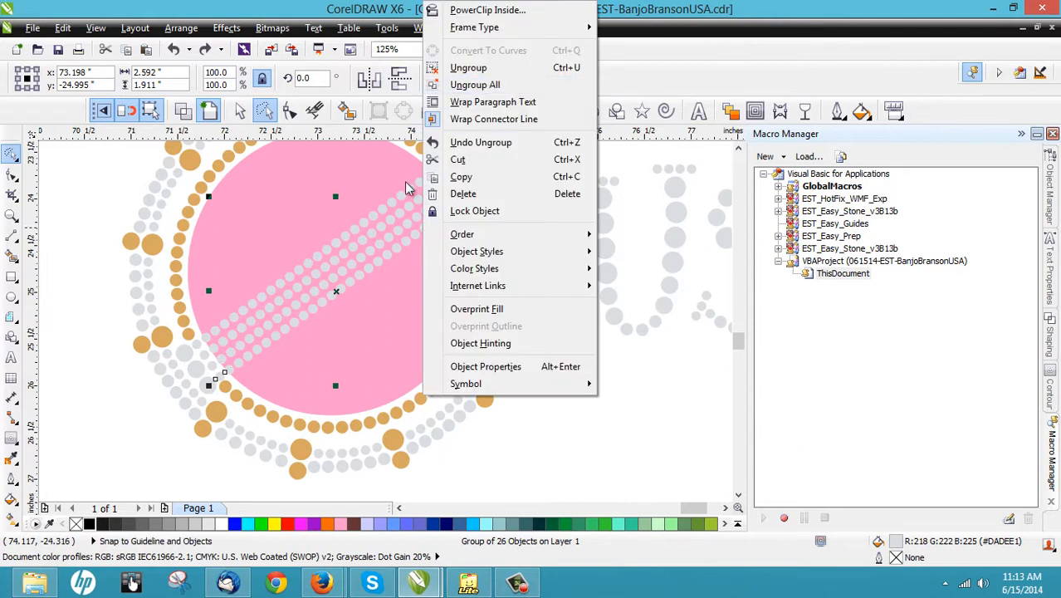
click(413, 5)
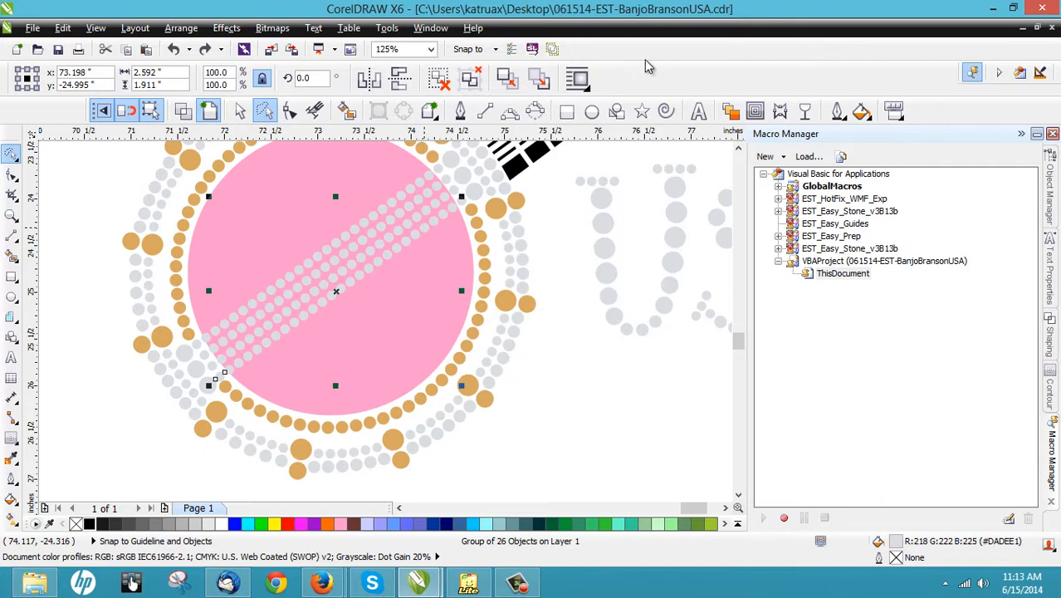
click(755, 112)
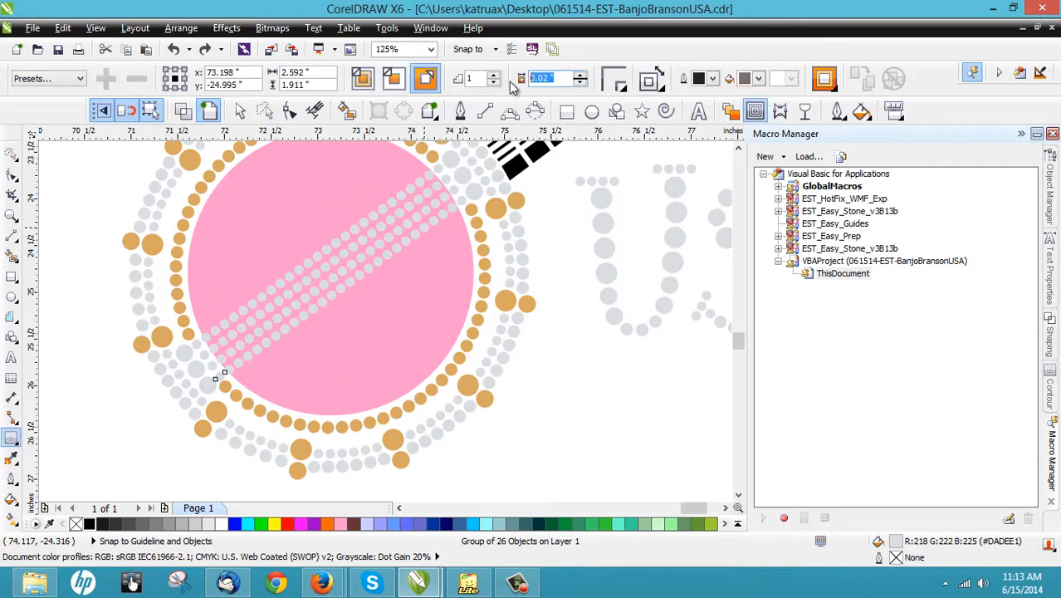
text(.75mm)
key(Return)
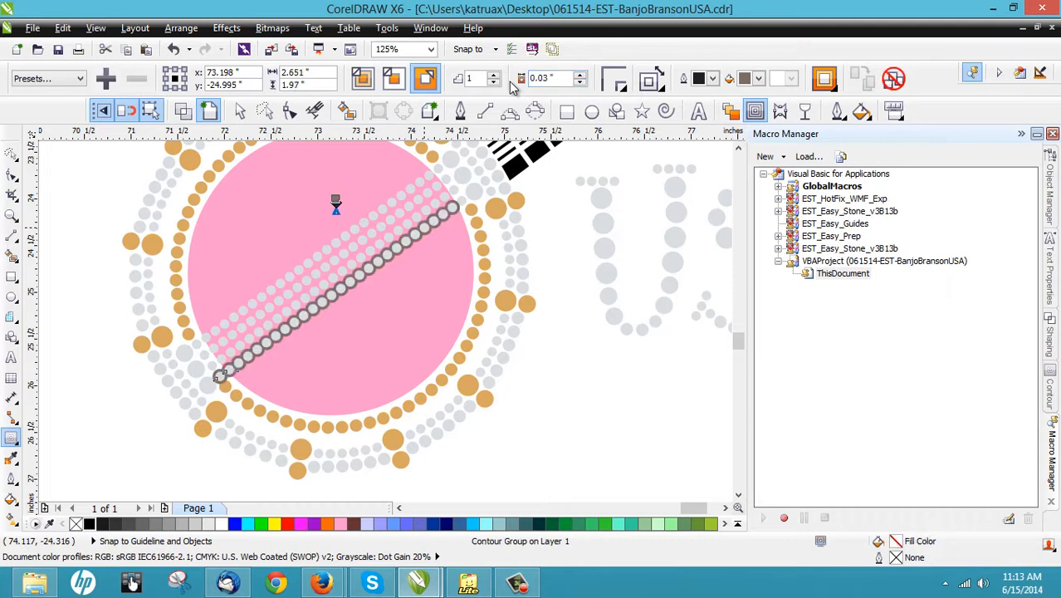
key(space)
click(74, 219)
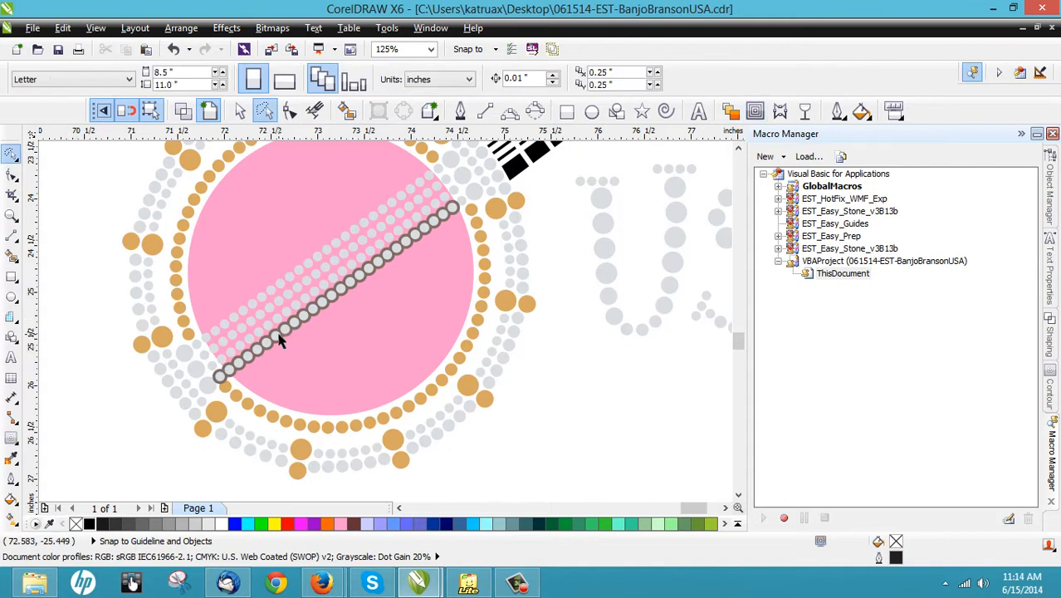
Break the contour group on the lowest string row apart from its stones and clear the selection.
scroll(280, 341, up, 2)
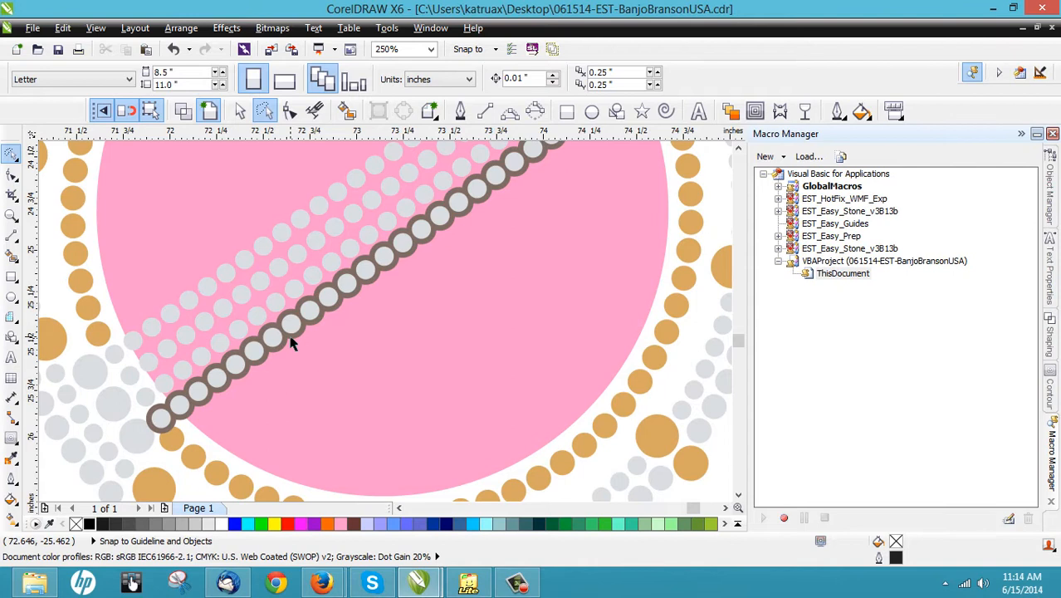
click(290, 336)
right_click(290, 336)
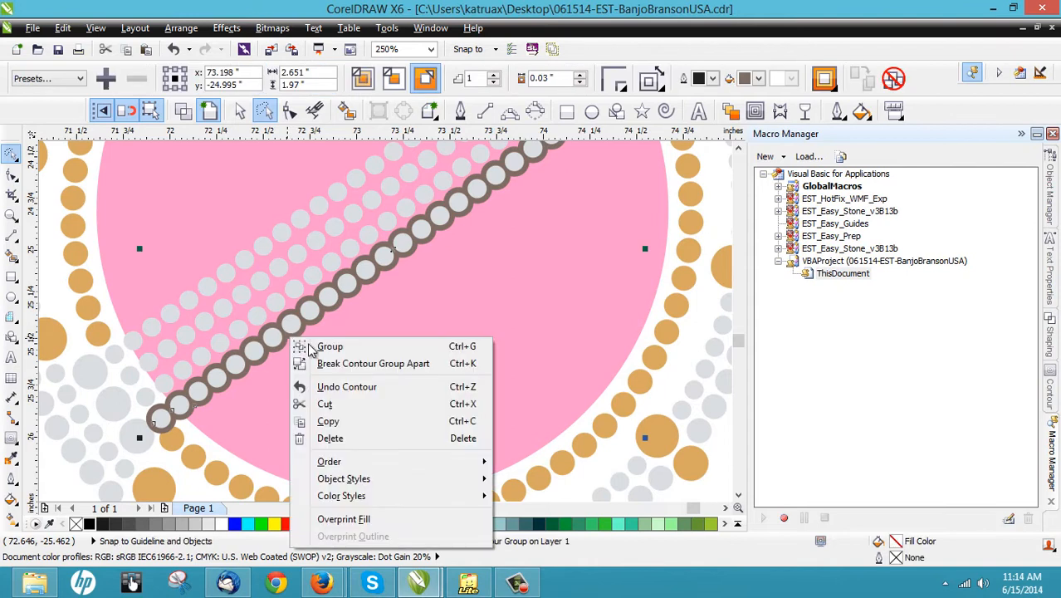
click(385, 365)
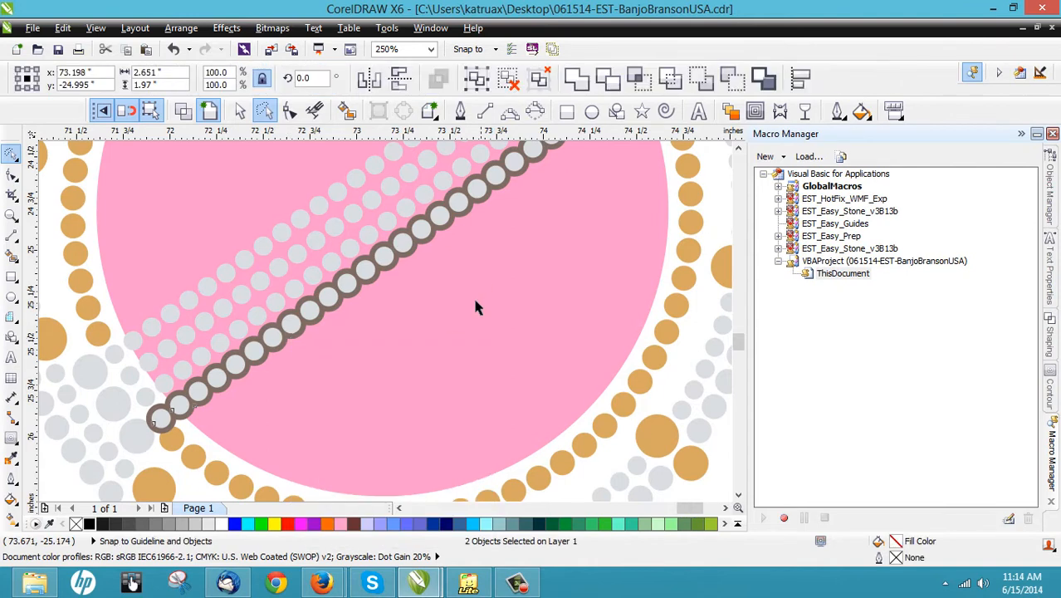
scroll(477, 291, down, 1)
click(183, 355)
scroll(385, 351, up, 1)
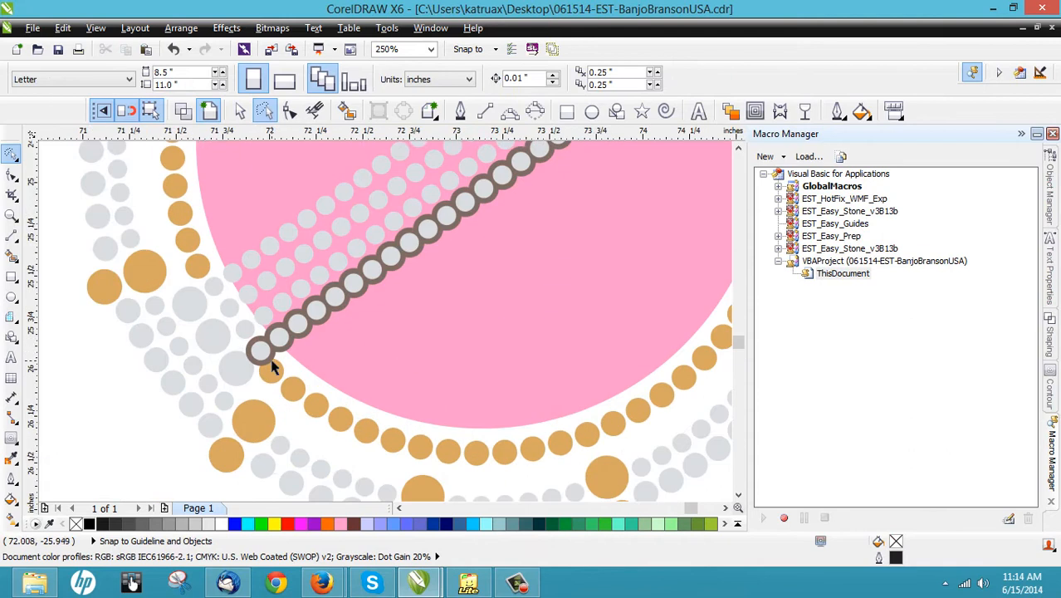
Select the separated contour together with its stone row and place copies aligned over the other three string rows.
scroll(270, 357, up, 2)
click(284, 340)
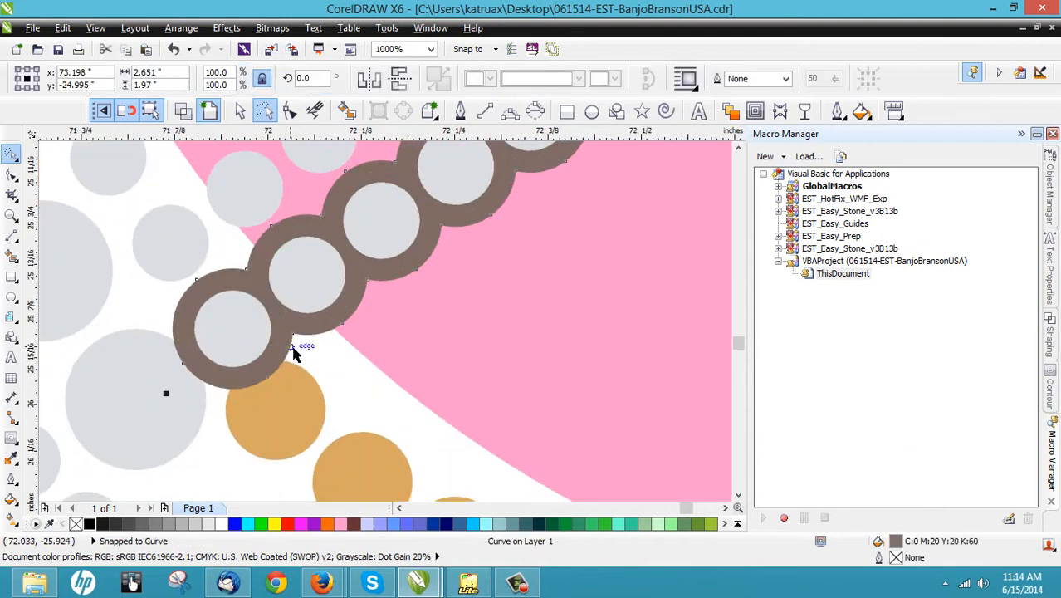
scroll(295, 350, down, 1)
shift+click(264, 338)
drag(264, 338, 231, 297)
right_click(201, 255)
right_click(229, 286)
right_click(194, 235)
drag(232, 297, 169, 210)
key(F3)
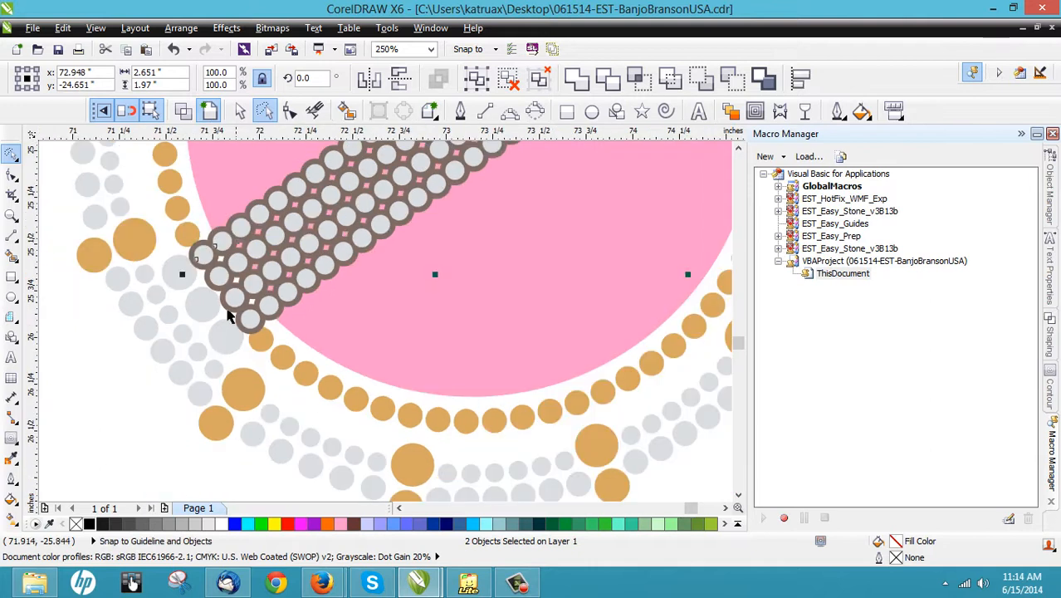
click(74, 347)
Delete the stone groups lying on top of the three upper contour shapes, keeping the contours and the lowest stone row.
scroll(178, 278, up, 2)
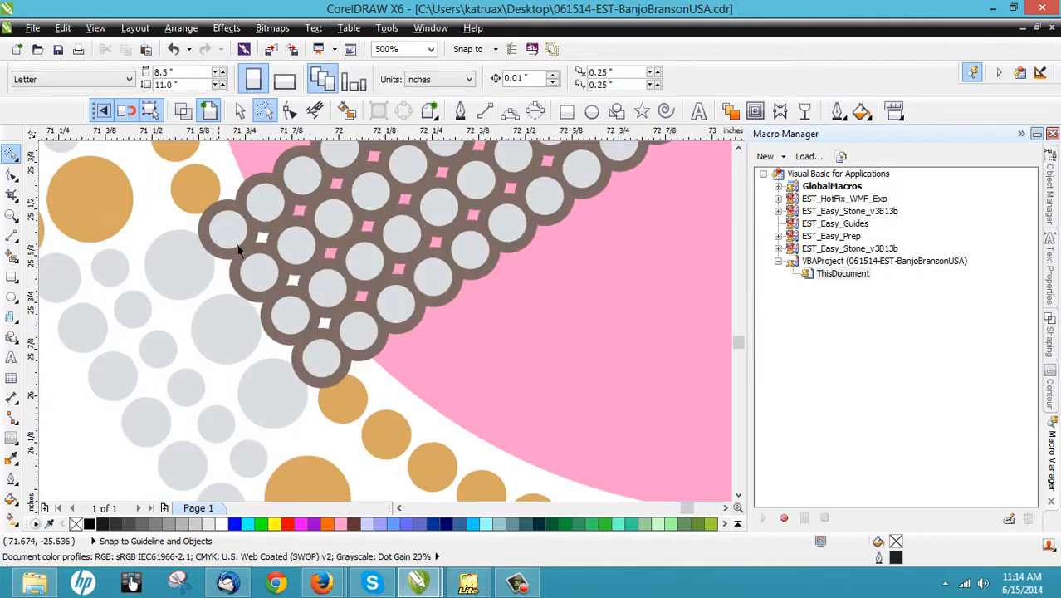
click(230, 232)
key(Delete)
click(258, 270)
key(Delete)
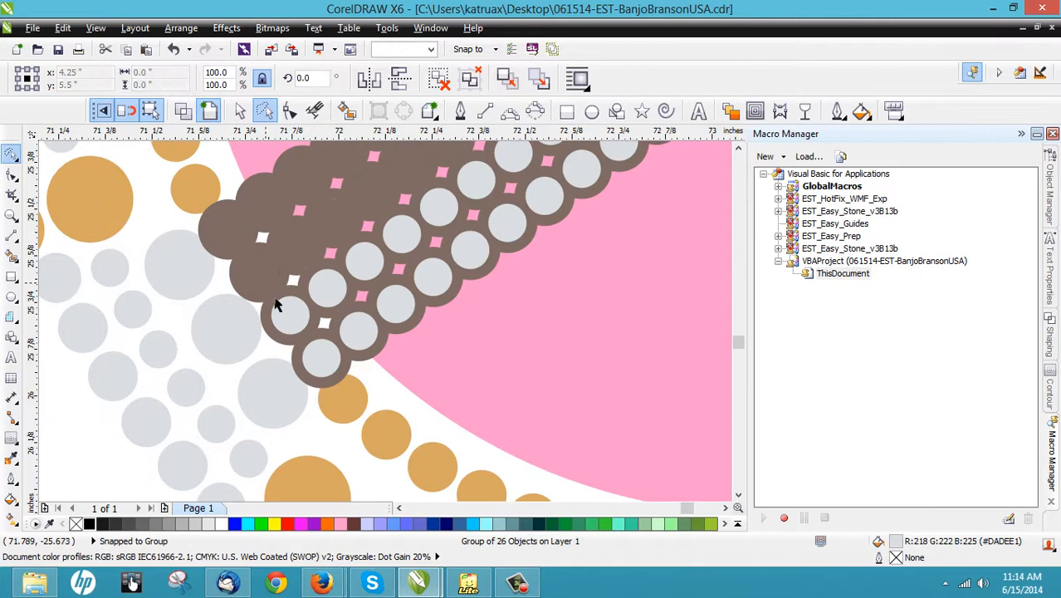
click(288, 316)
key(Delete)
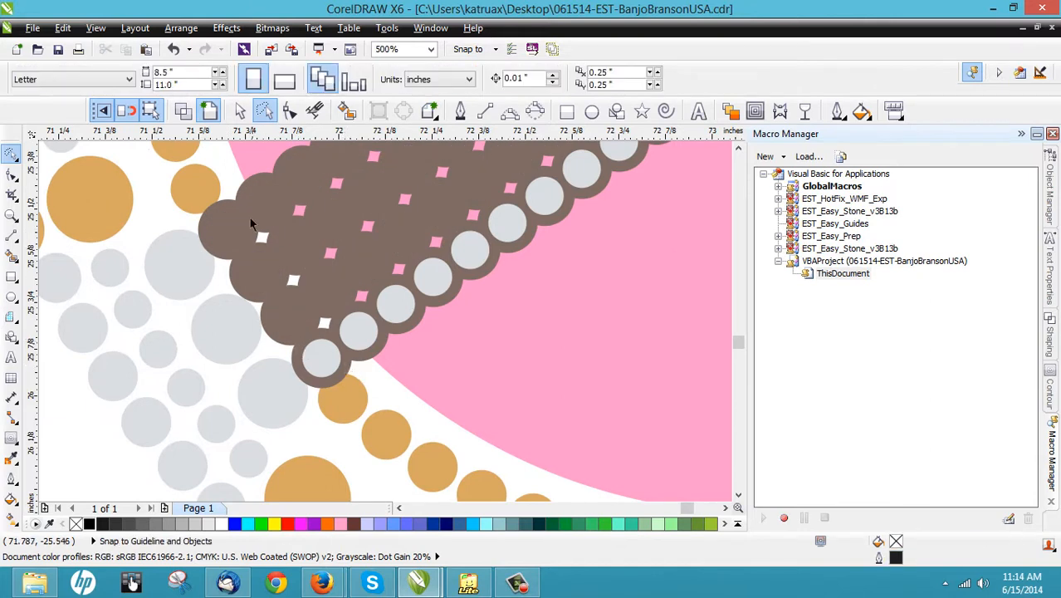
Select the four string-row contour curves and weld them into one shape, then clear the selection.
click(355, 367)
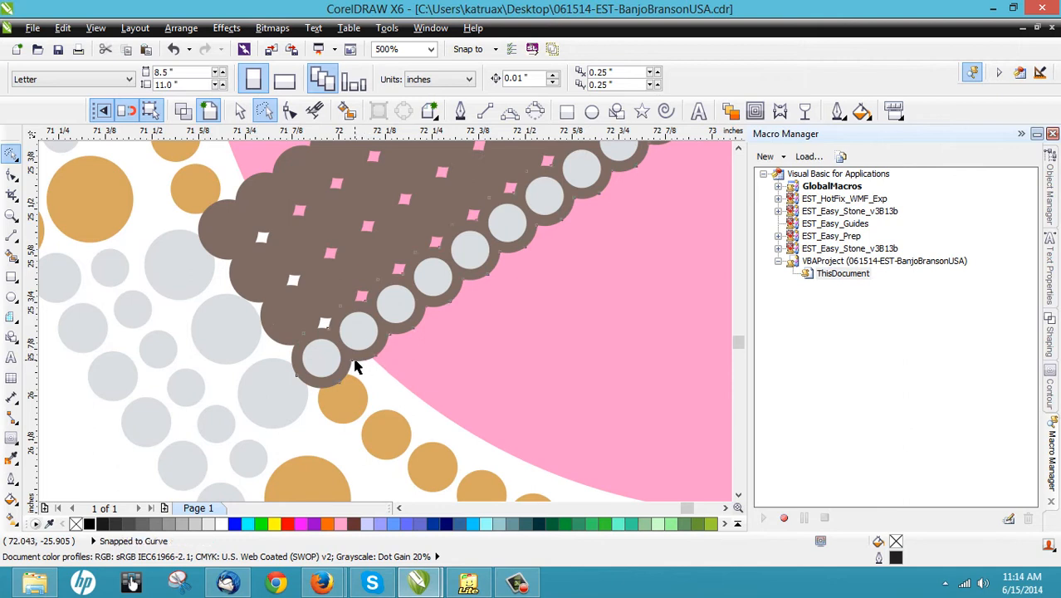
shift+click(267, 334)
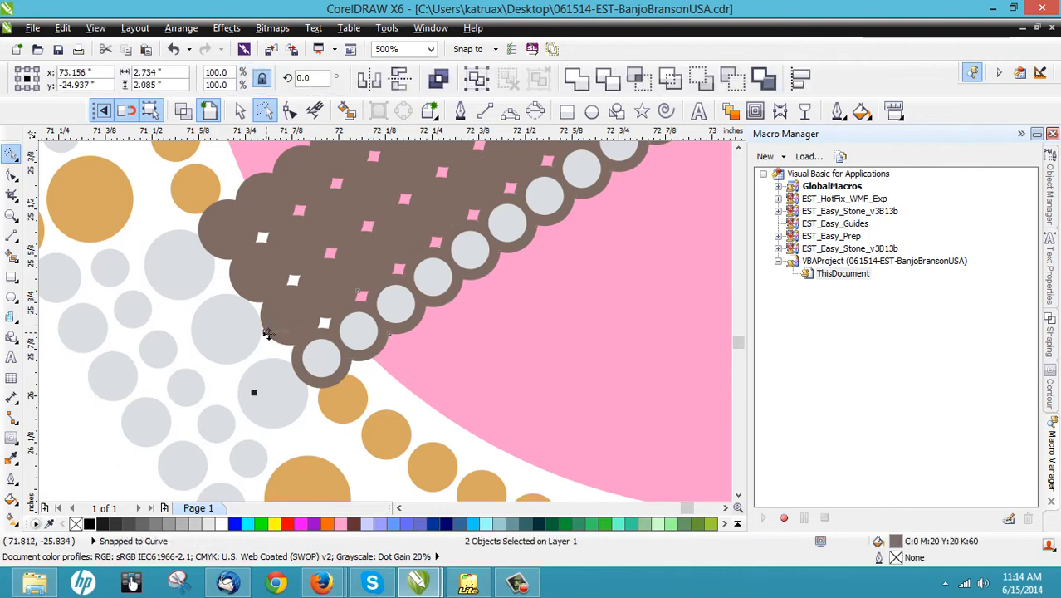
shift+click(196, 231)
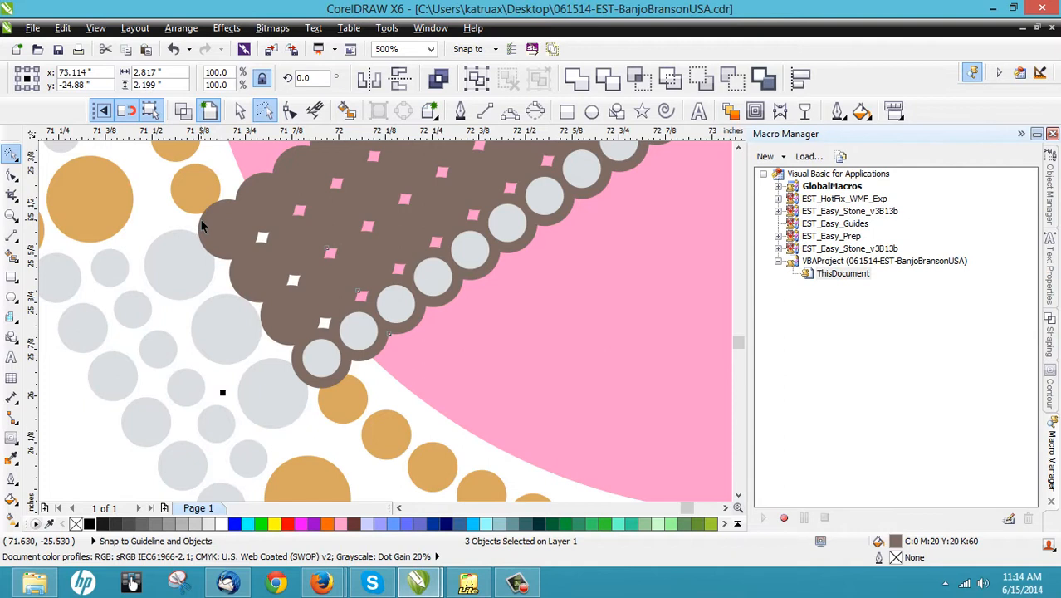
shift+click(203, 226)
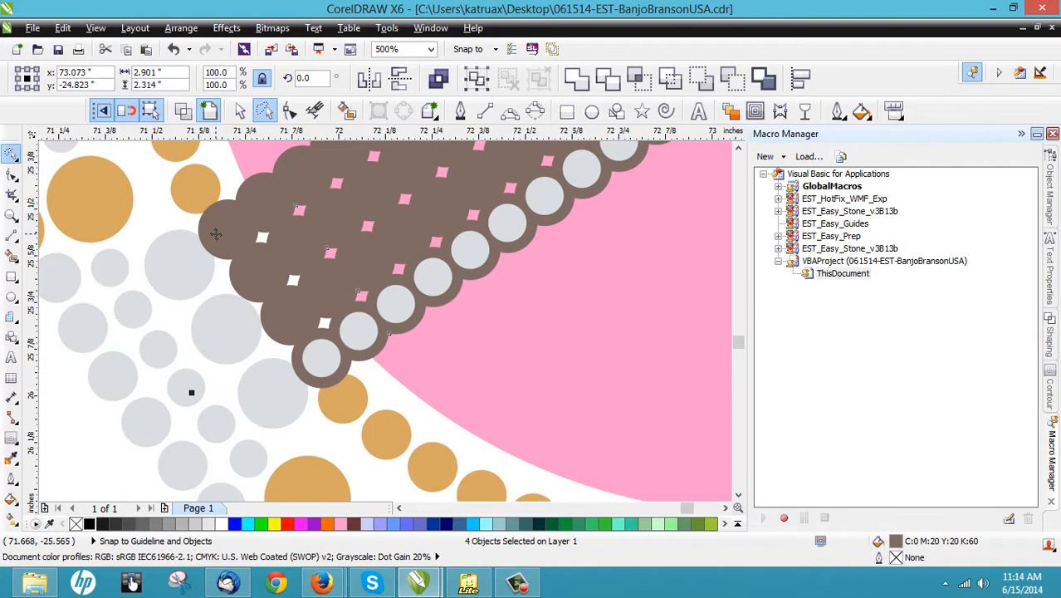
click(576, 79)
key(F3)
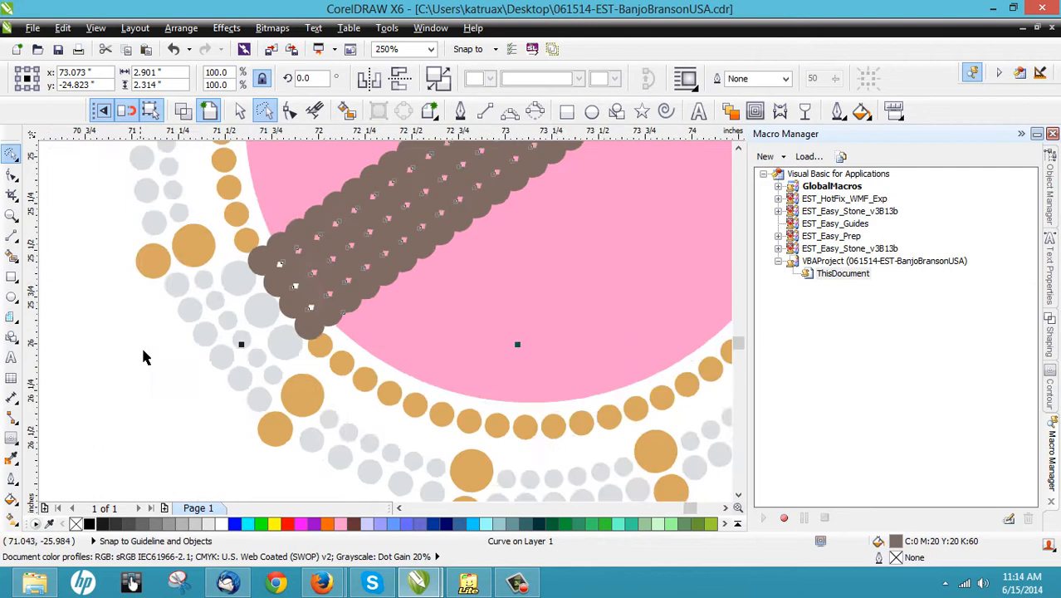
click(94, 387)
Examine the welded shape across the pink circle for gaps between the string rows.
scroll(135, 375, down, 1)
scroll(403, 225, up, 3)
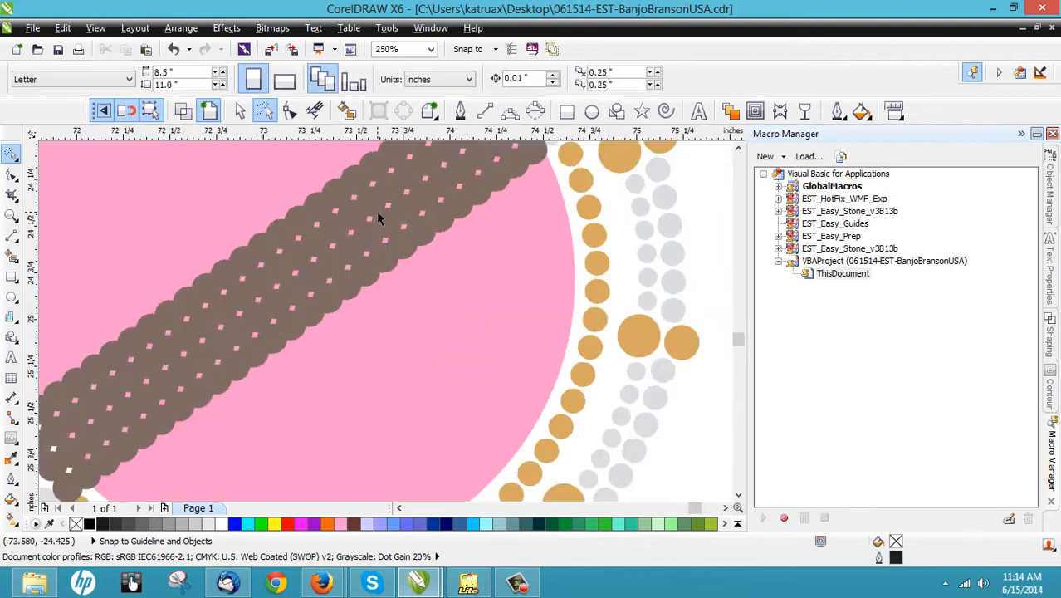
scroll(399, 217, down, 3)
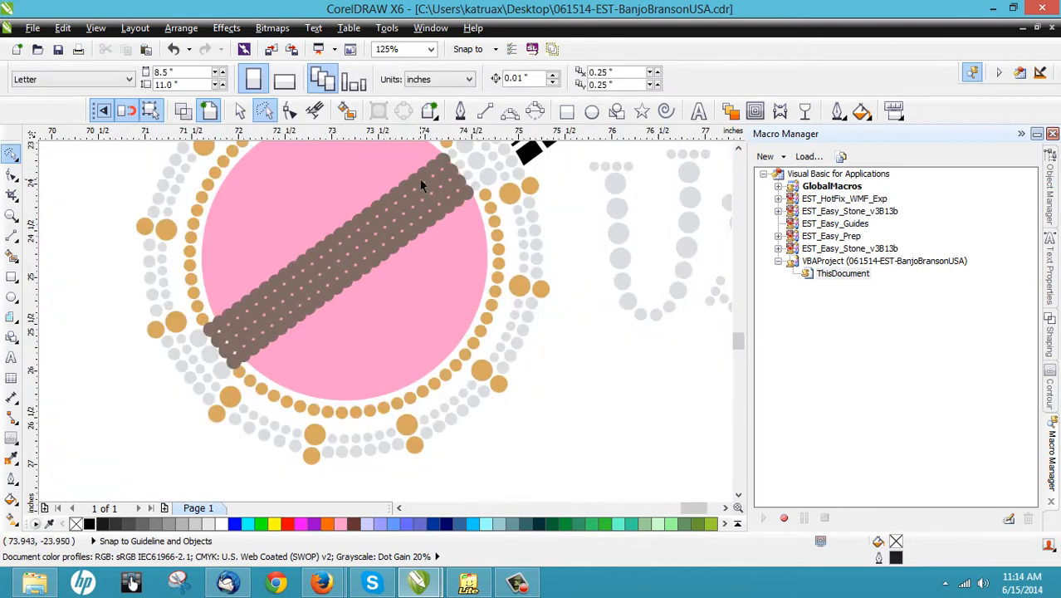
scroll(419, 179, up, 2)
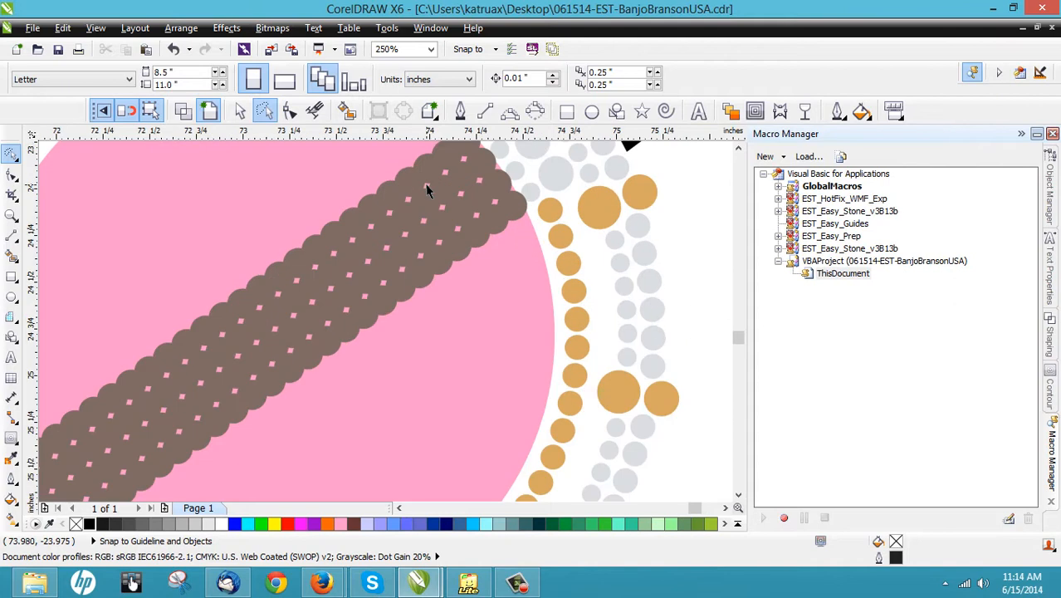
scroll(425, 184, down, 2)
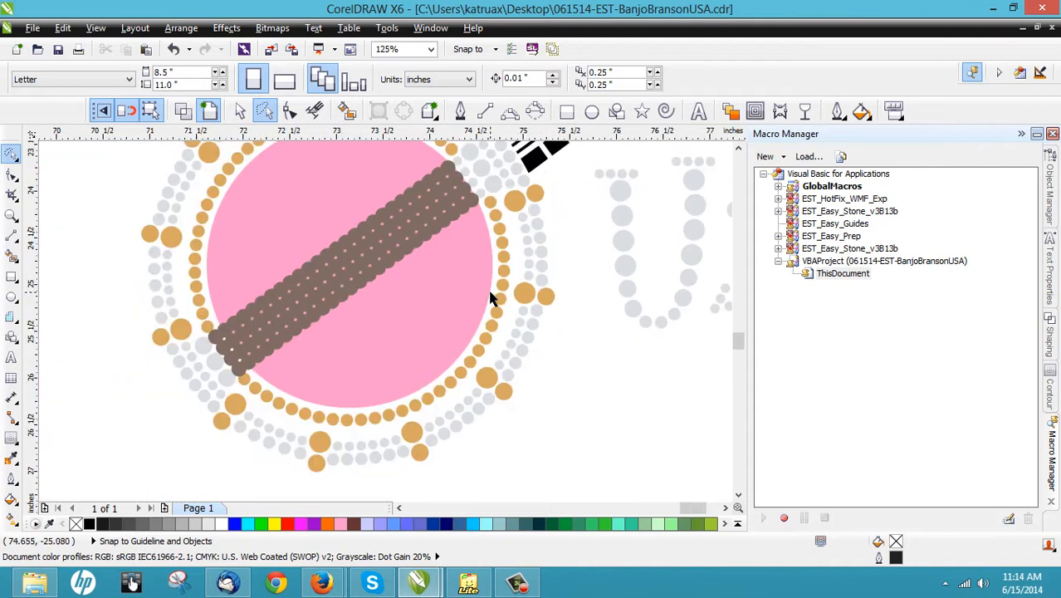
scroll(358, 226, up, 2)
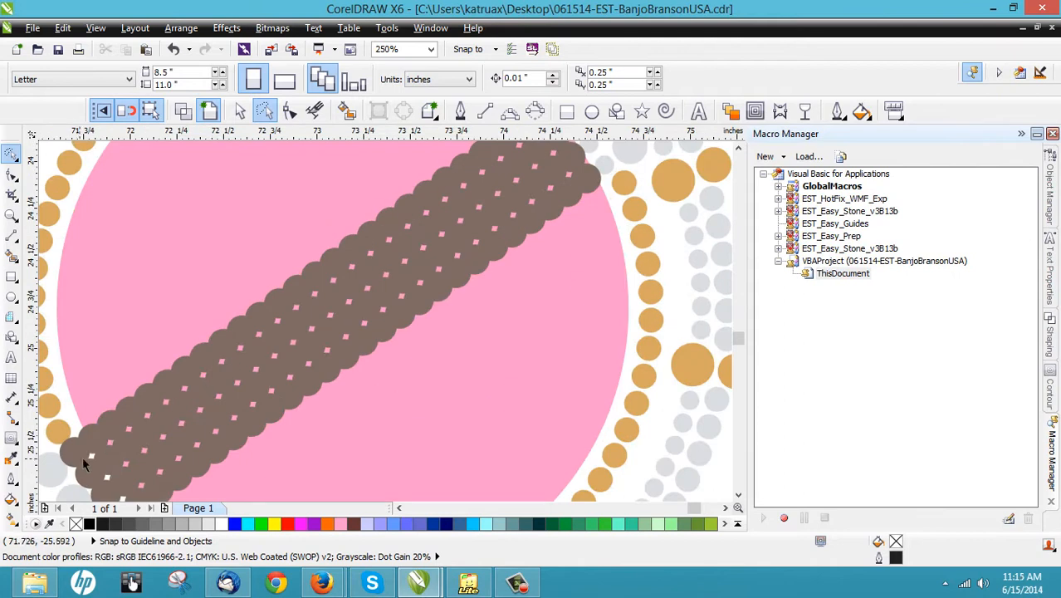
scroll(371, 265, down, 2)
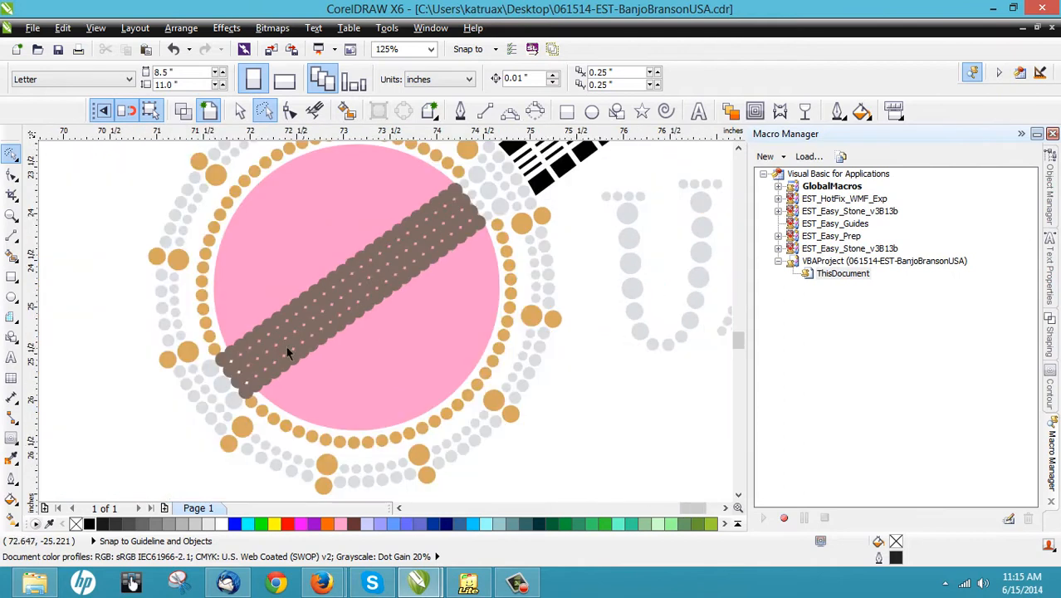
scroll(277, 386, up, 2)
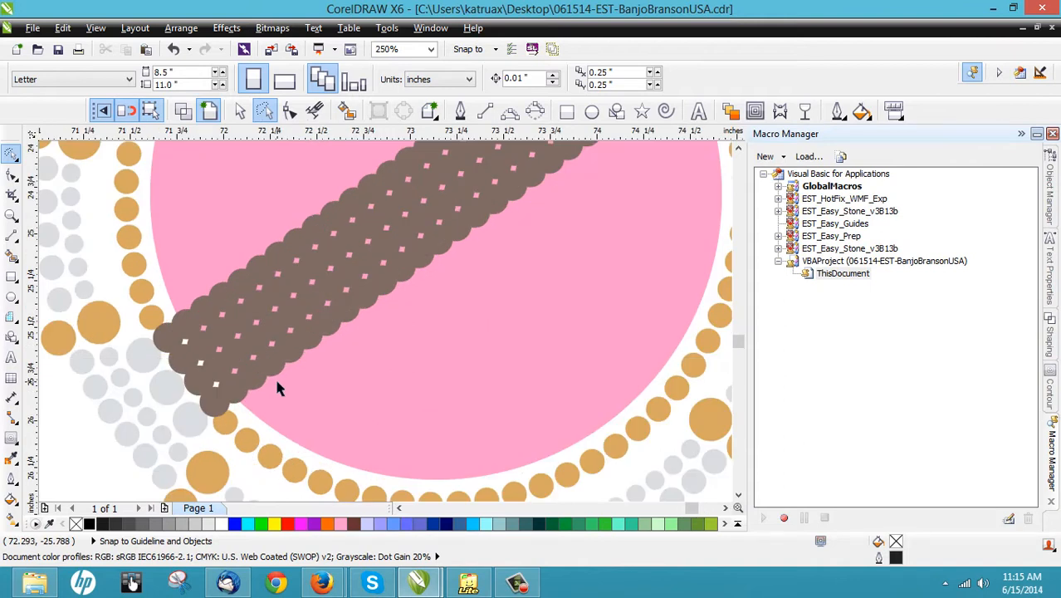
Break the welded curve apart and remove its outer outline from the selection so only the small inner pieces stay selected.
click(181, 319)
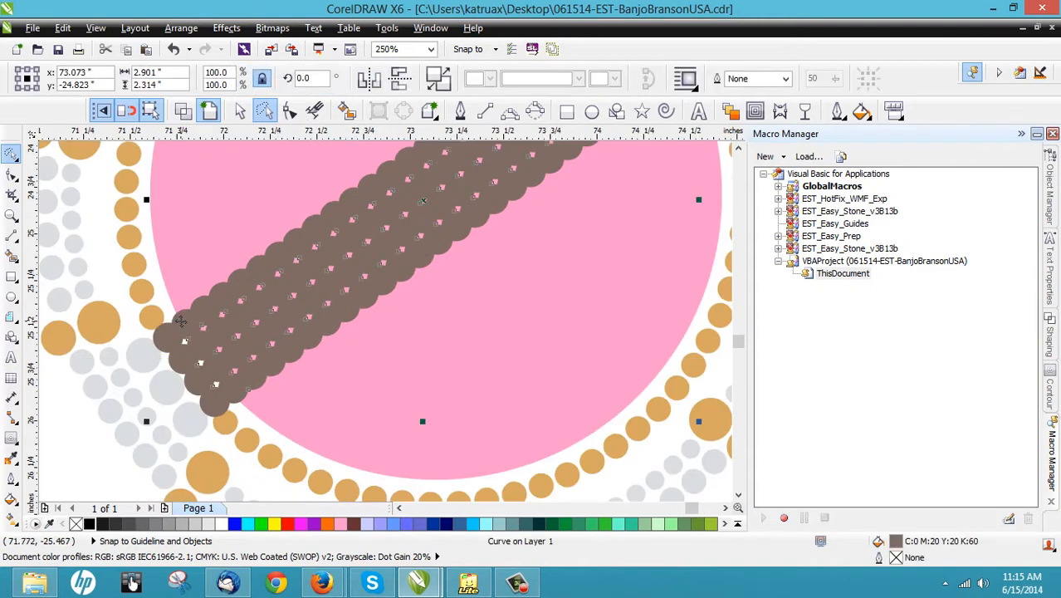
right_click(183, 321)
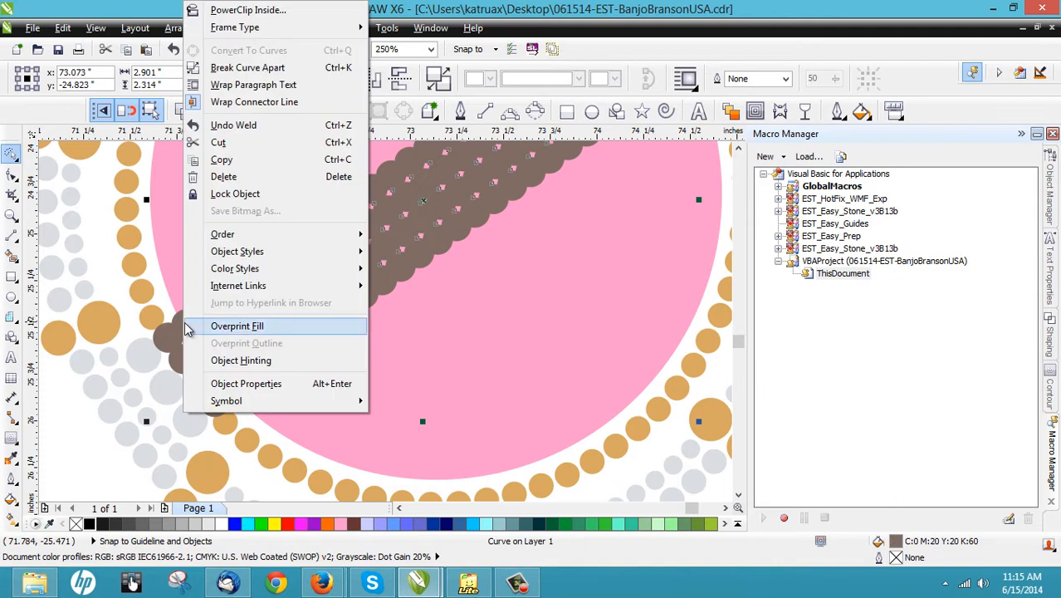
click(248, 68)
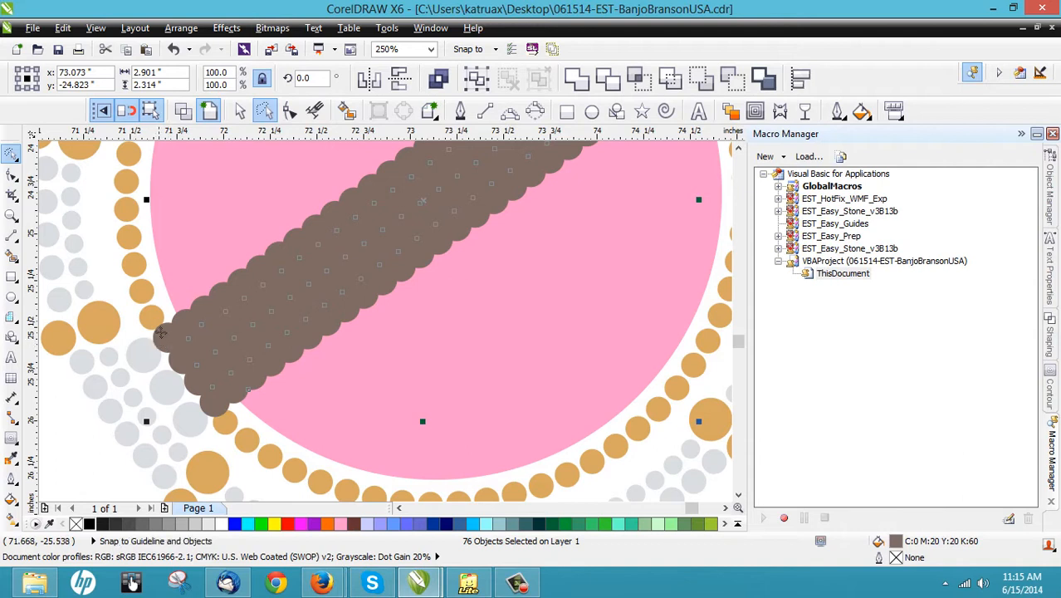
shift+click(160, 338)
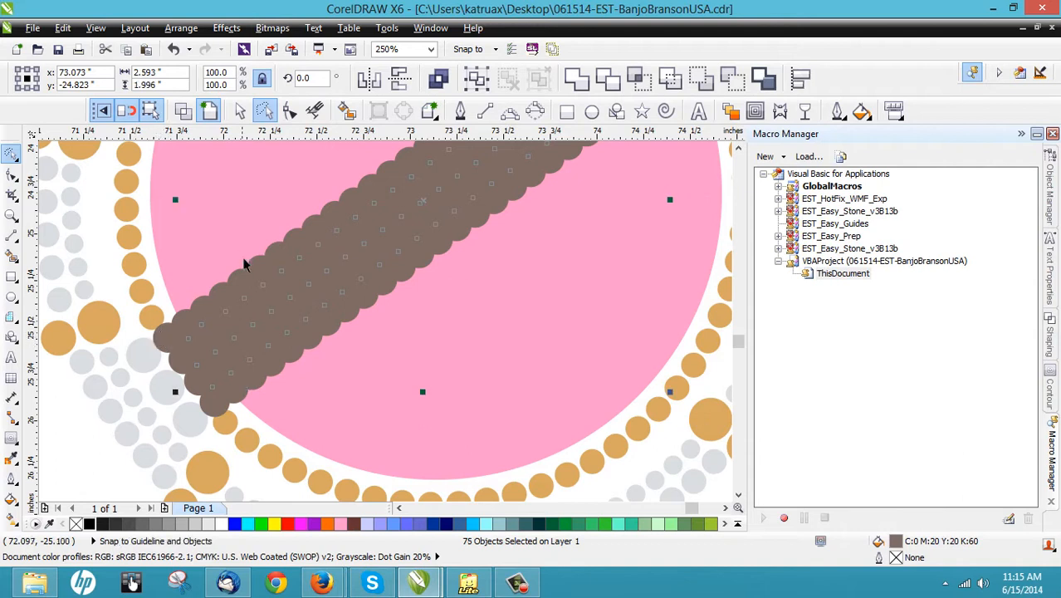
Move the small inner pieces off the banjo to the empty area below it and delete them.
scroll(245, 264, down, 2)
drag(333, 233, 559, 439)
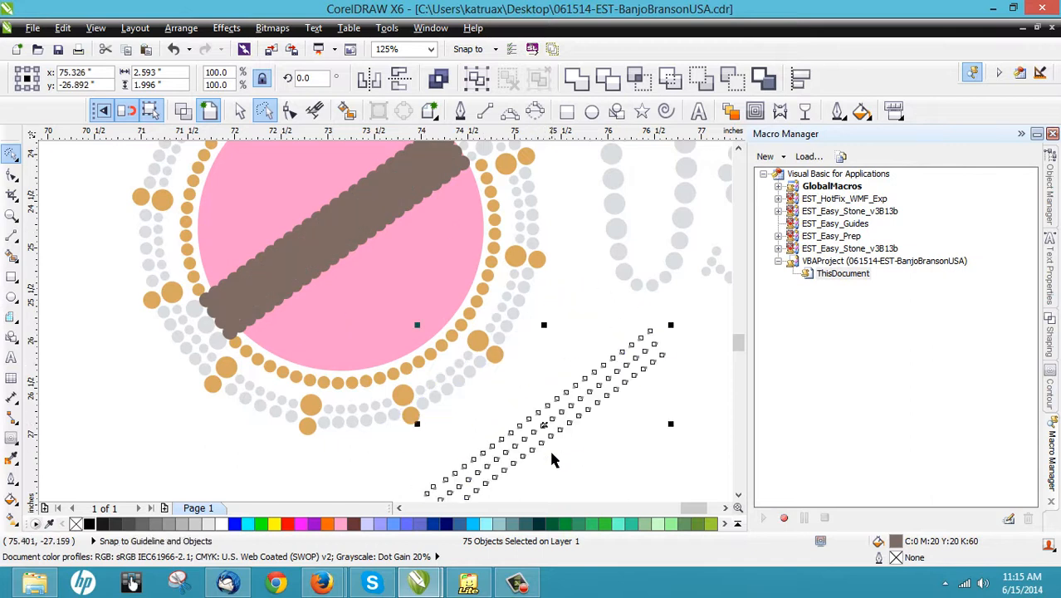
scroll(584, 470, up, 4)
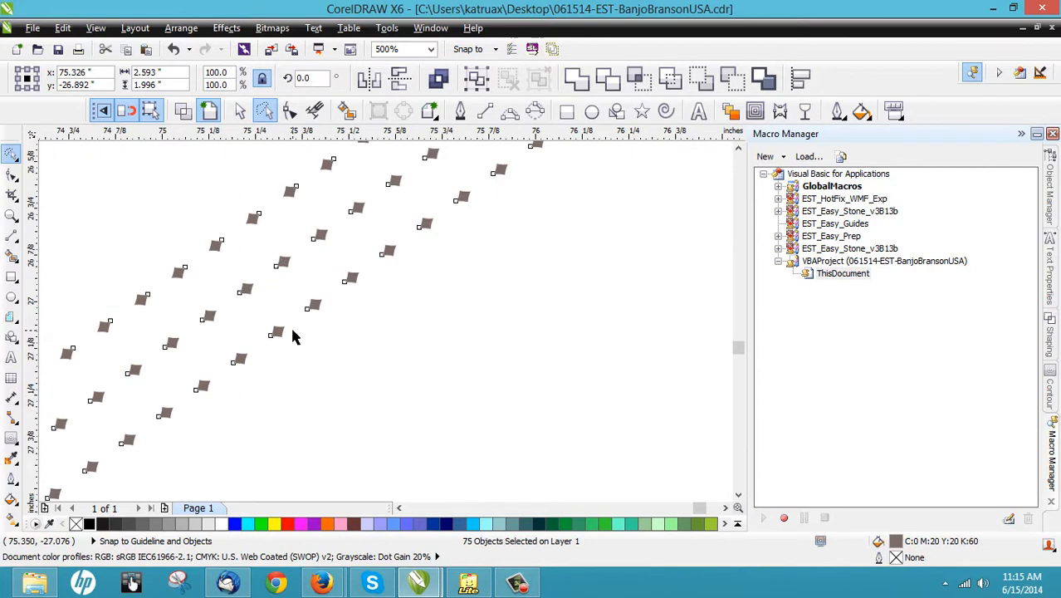
key(Delete)
Trim the pink circle with the solid welded shape over the string rows, and delete the welded shape.
scroll(396, 328, down, 5)
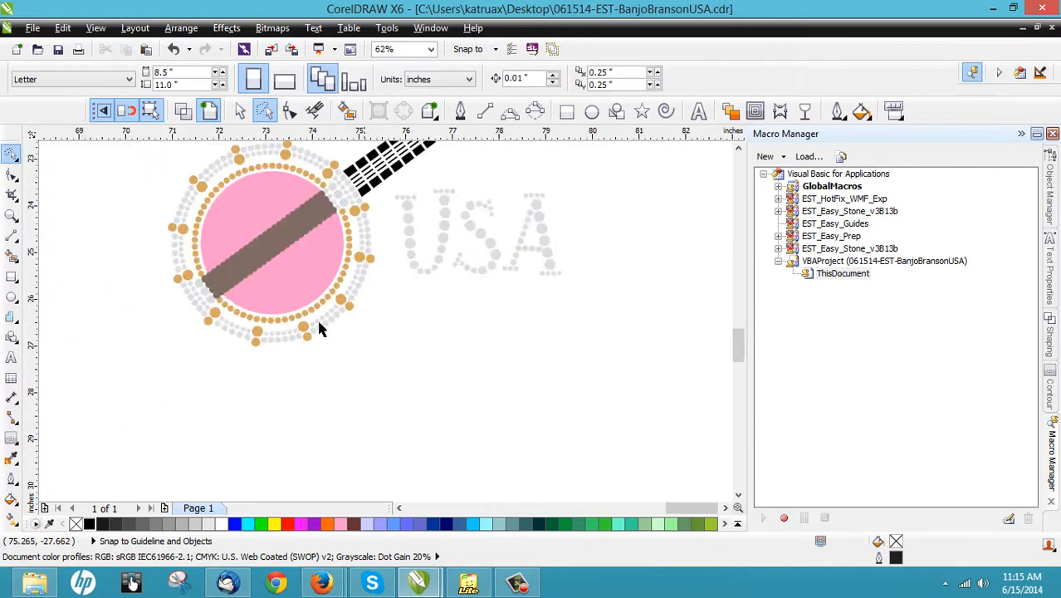
scroll(303, 233, up, 2)
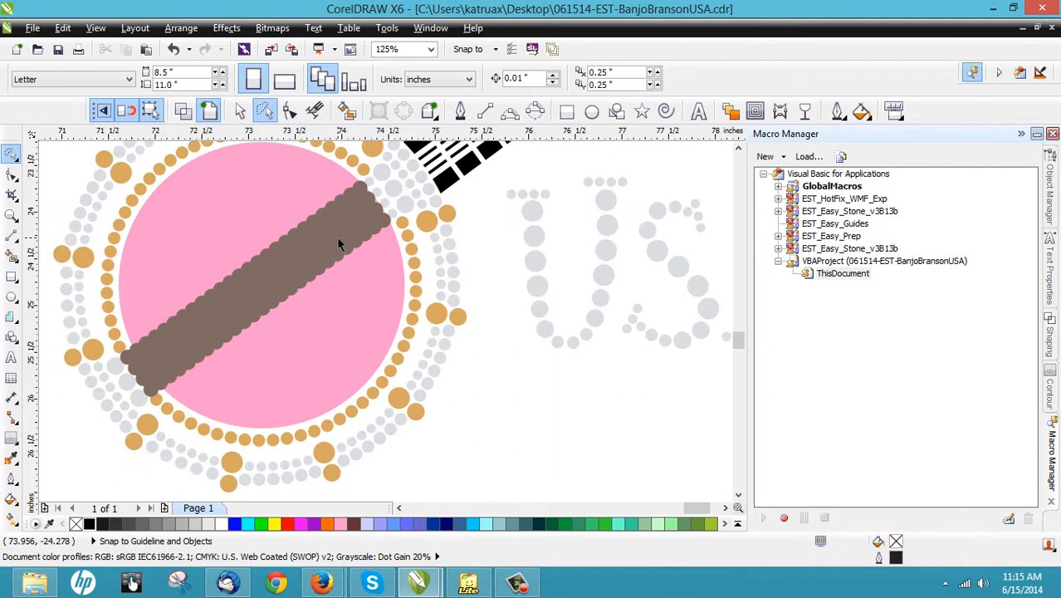
click(336, 237)
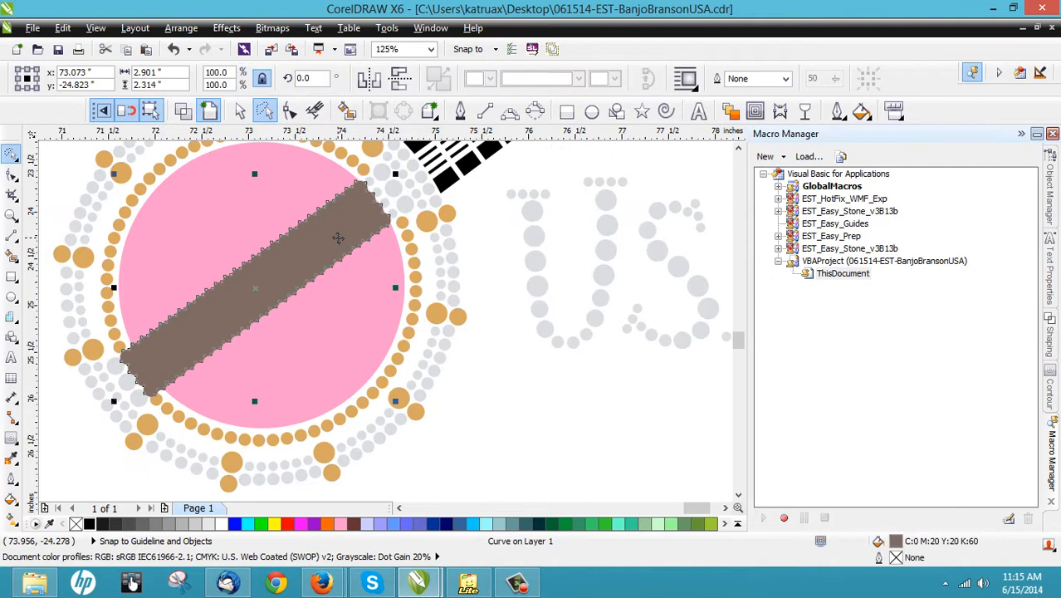
shift+click(386, 288)
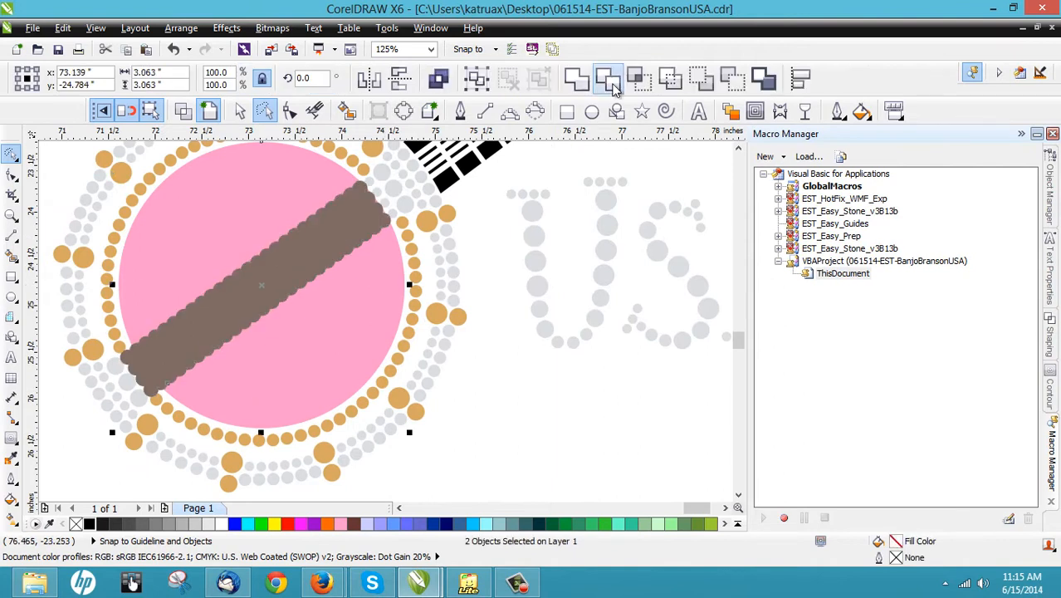
click(613, 90)
click(495, 372)
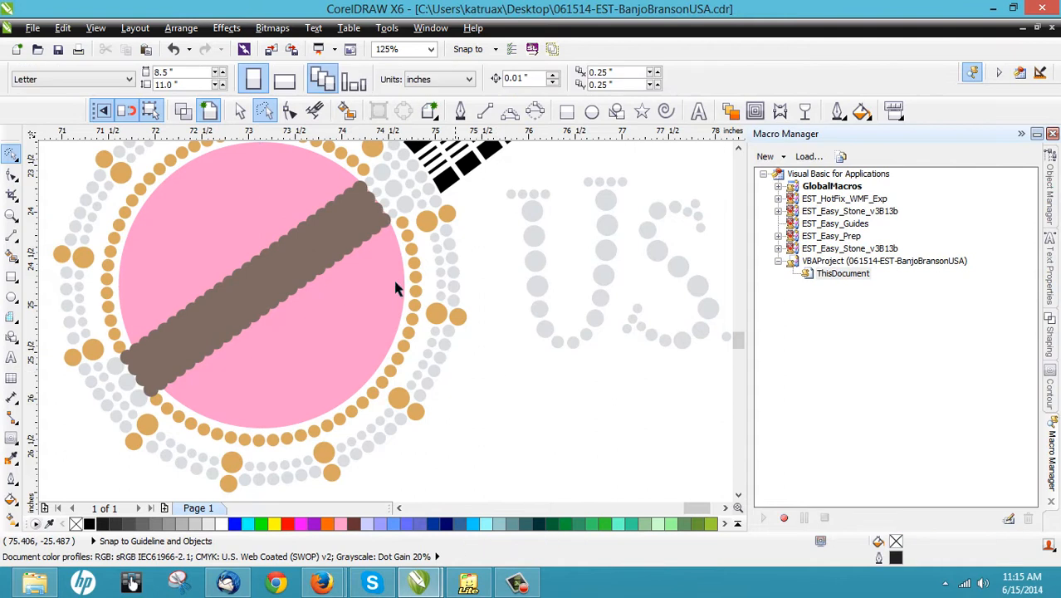
click(370, 223)
key(Delete)
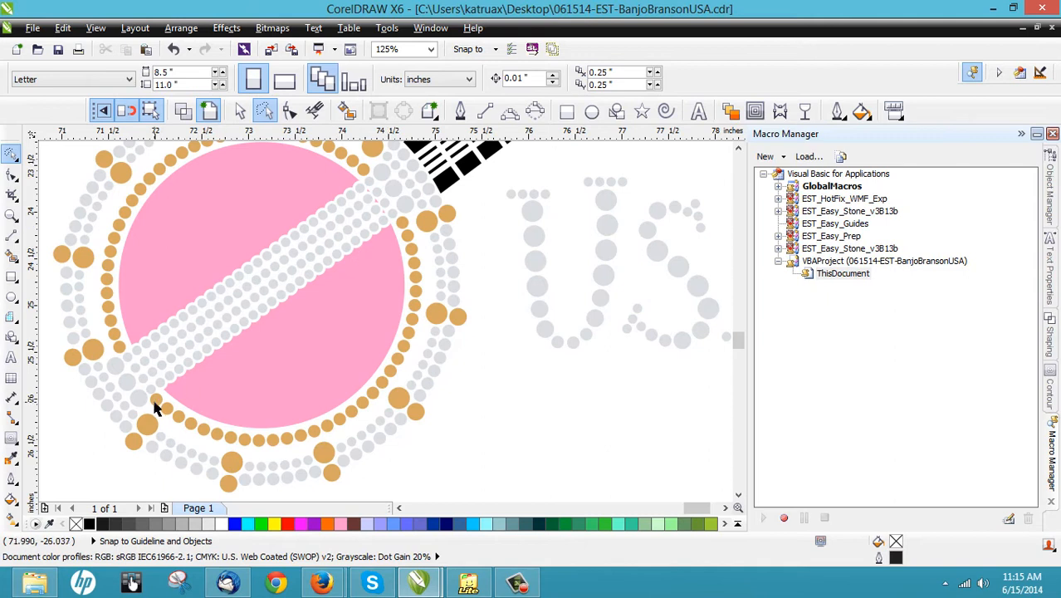
Delete the nodes of the three small pink slivers left between the string stones near the banjo's neck.
scroll(372, 199, up, 2)
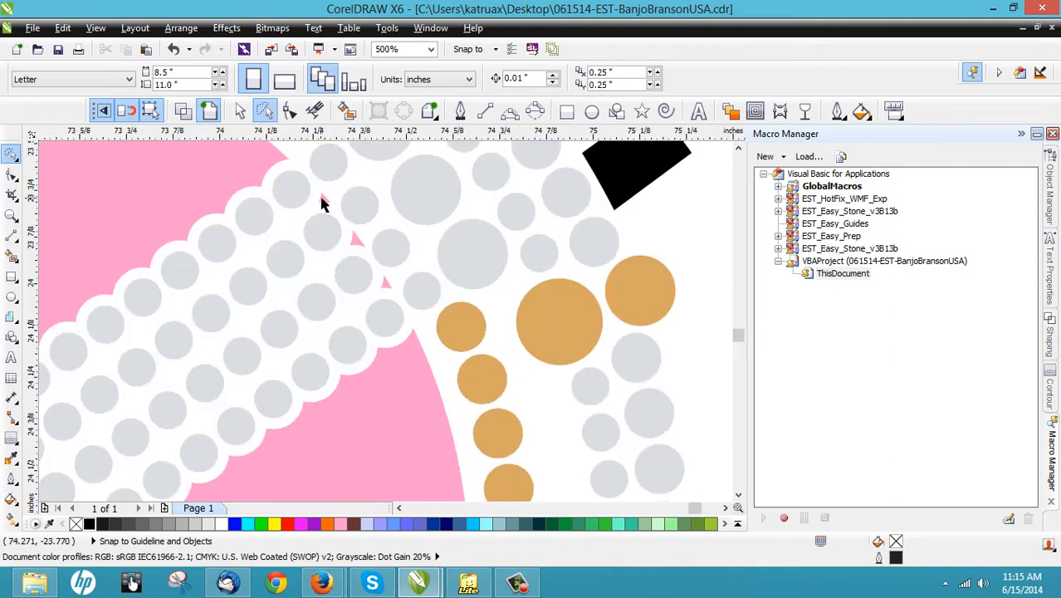
double_click(323, 200)
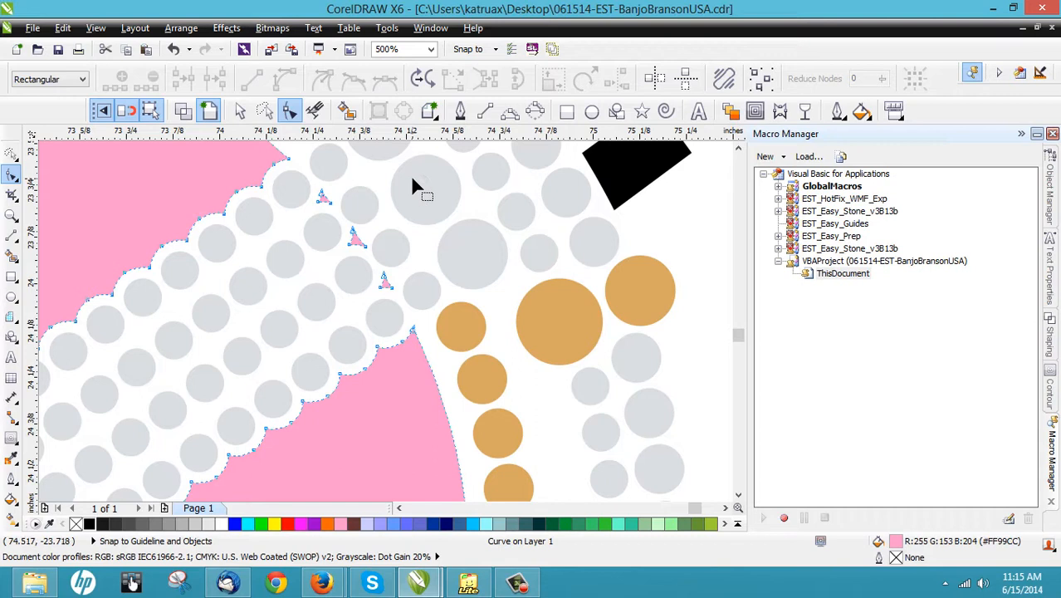
drag(302, 166, 419, 310)
key(Delete)
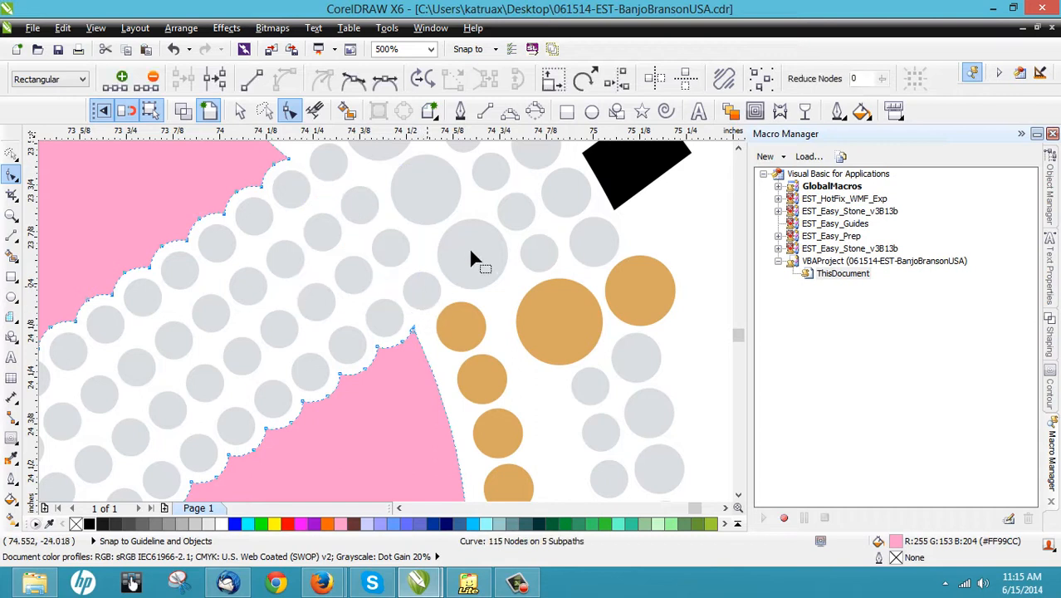
Fill the trimmed pink circle with black and clear the selection.
scroll(465, 258, down, 3)
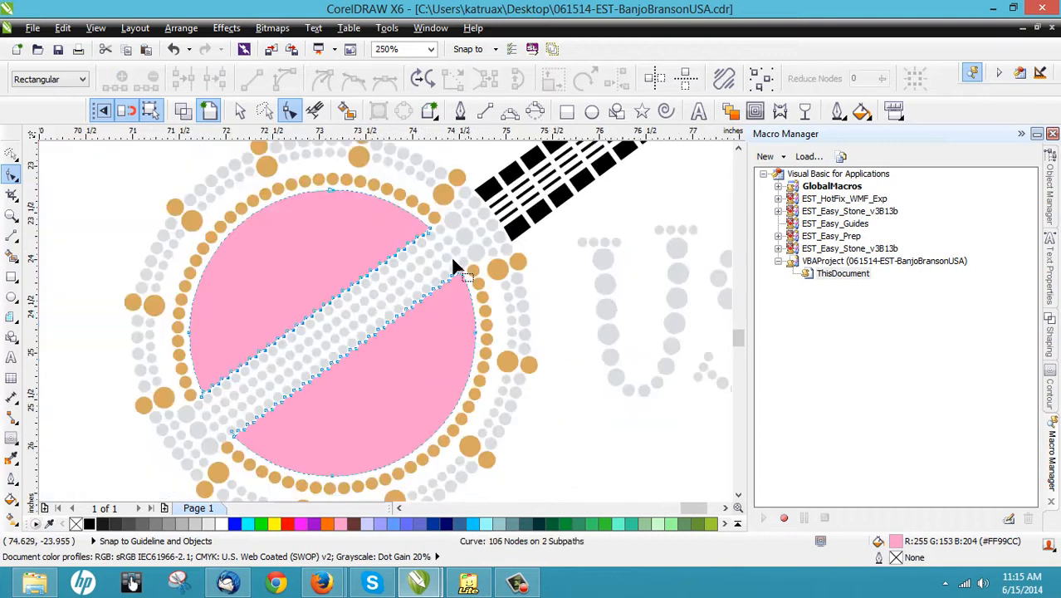
click(238, 113)
click(111, 186)
click(278, 285)
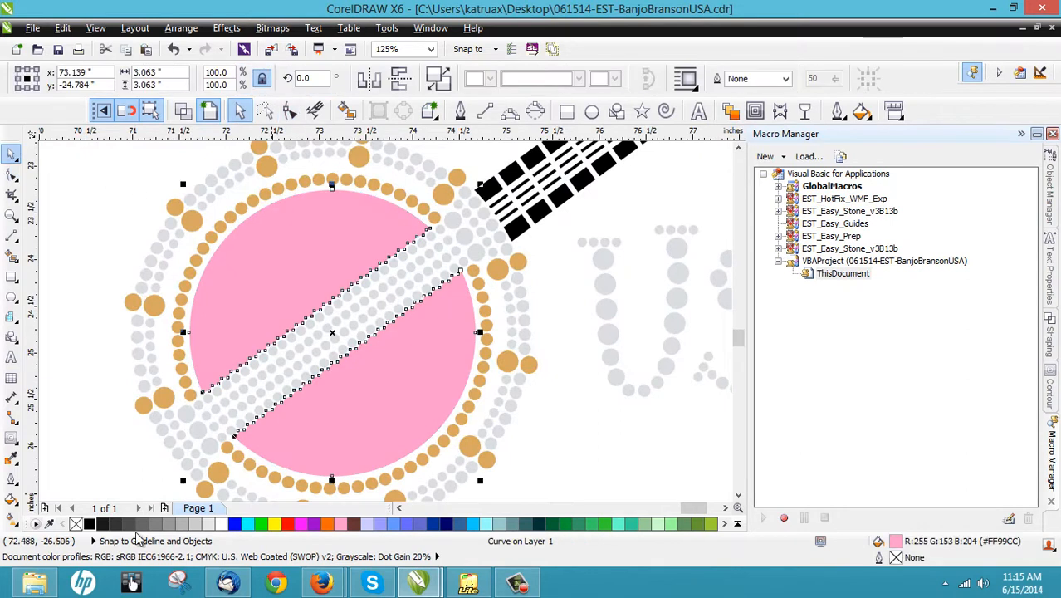
click(90, 524)
click(116, 286)
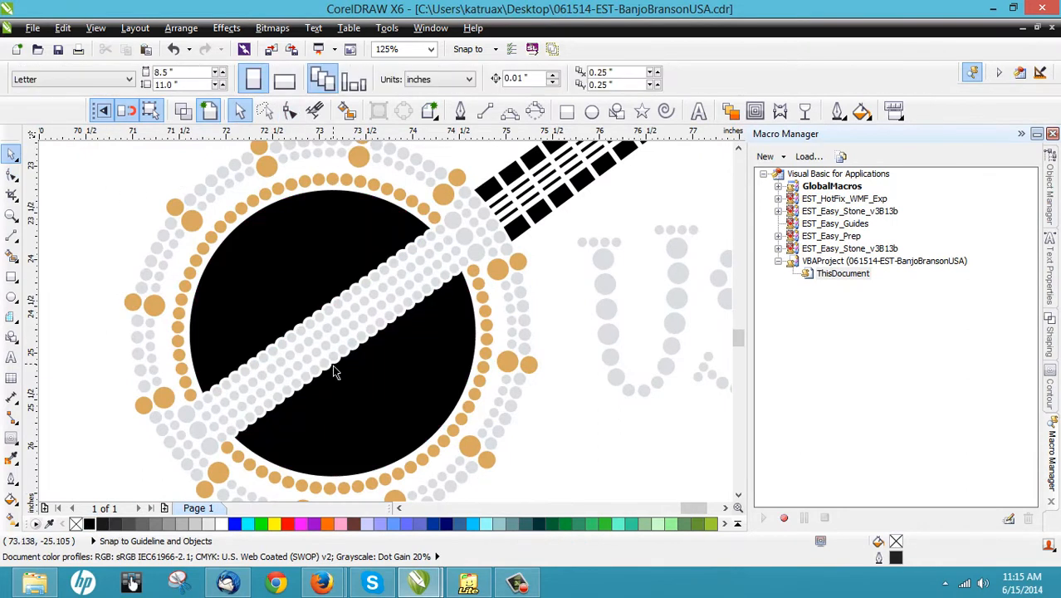
Examine the whole banjo design with the black circle trimmed around the string rows.
scroll(335, 372, down, 4)
scroll(305, 319, up, 1)
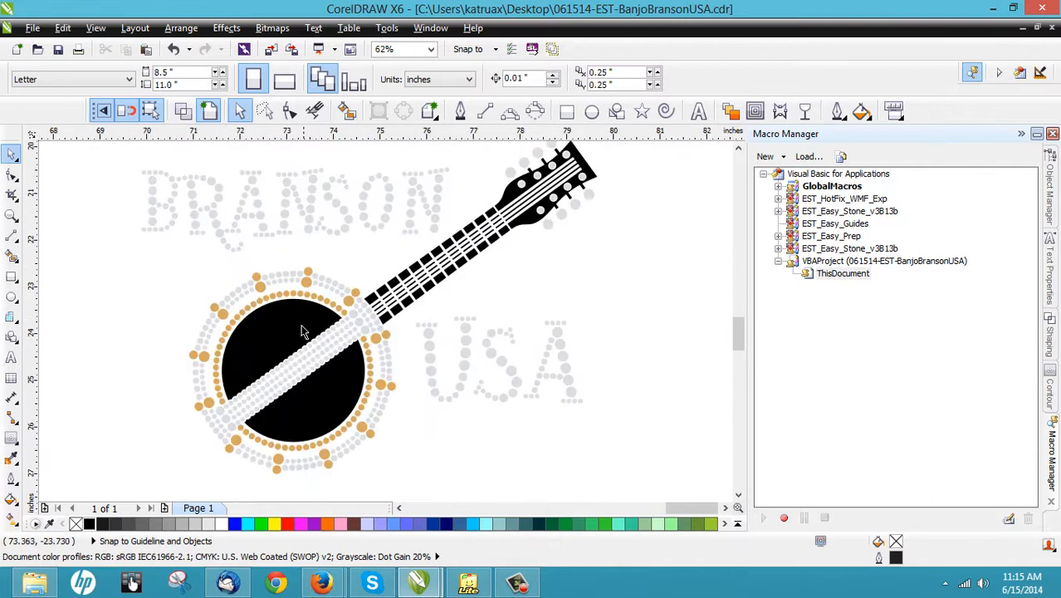
scroll(288, 254, down, 1)
drag(180, 166, 531, 412)
key(Escape)
scroll(274, 299, up, 1)
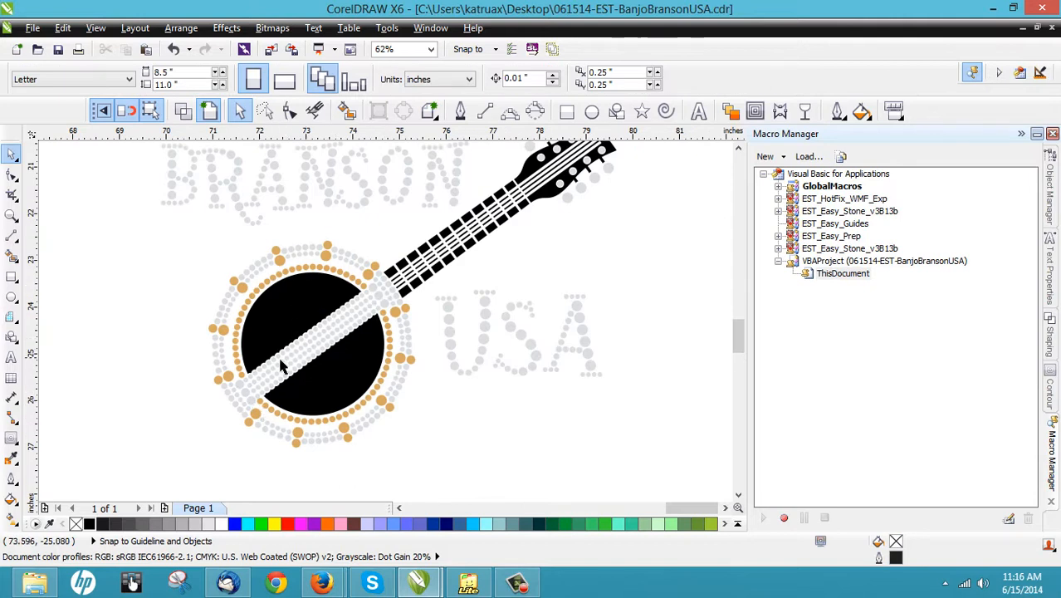
scroll(274, 371, down, 1)
scroll(304, 370, up, 1)
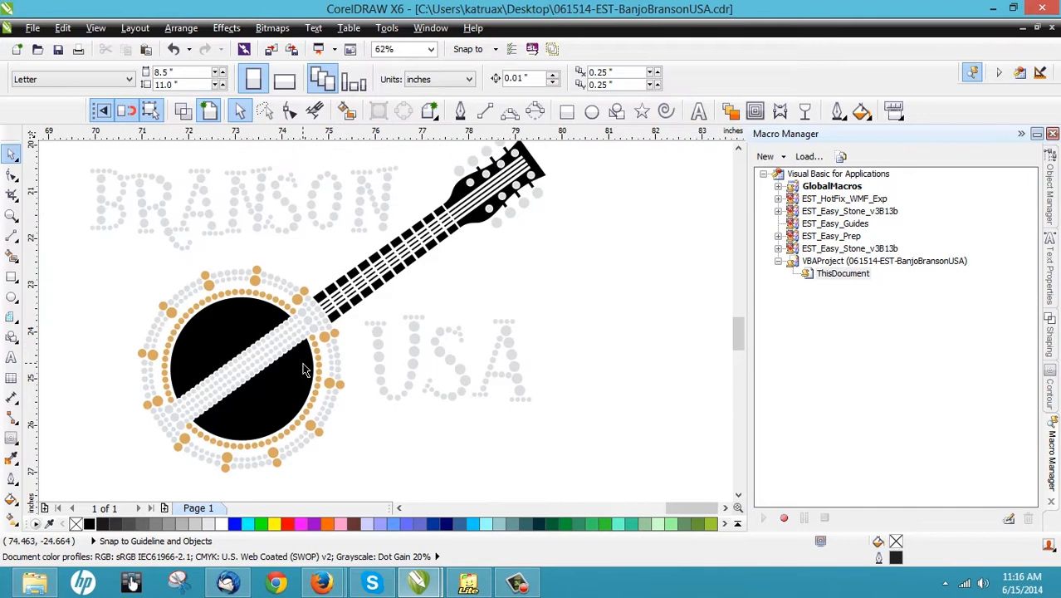
Undo the black fill, trimming, weld and string-row contours, back to the plain string stones over the untrimmed pink circle, and clear the selection.
key(ctrl+z)
key(ctrl+z)
key(ctrl+z)
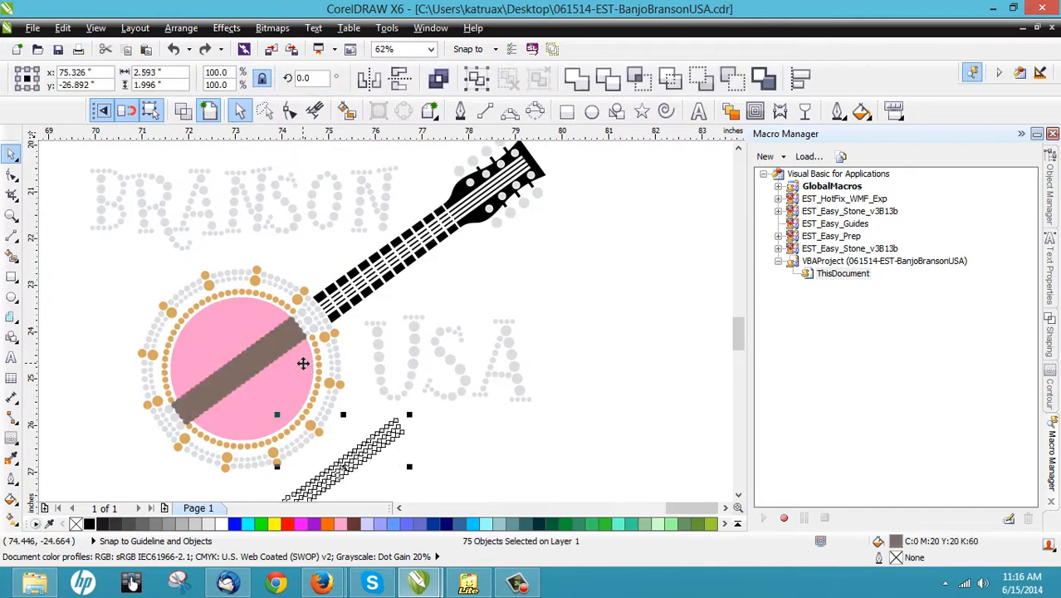
key(ctrl+z)
key(ctrl+z)
key(ctrl+z)
key(ctrl+z)
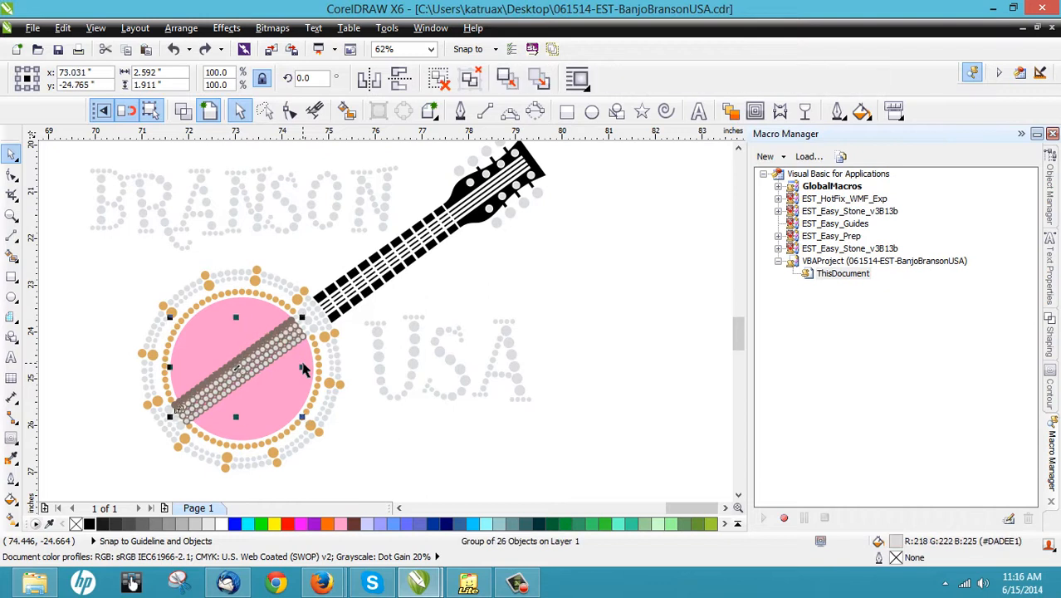
key(ctrl+z)
key(ctrl+z)
key(ctrl+z)
key(ctrl+z)
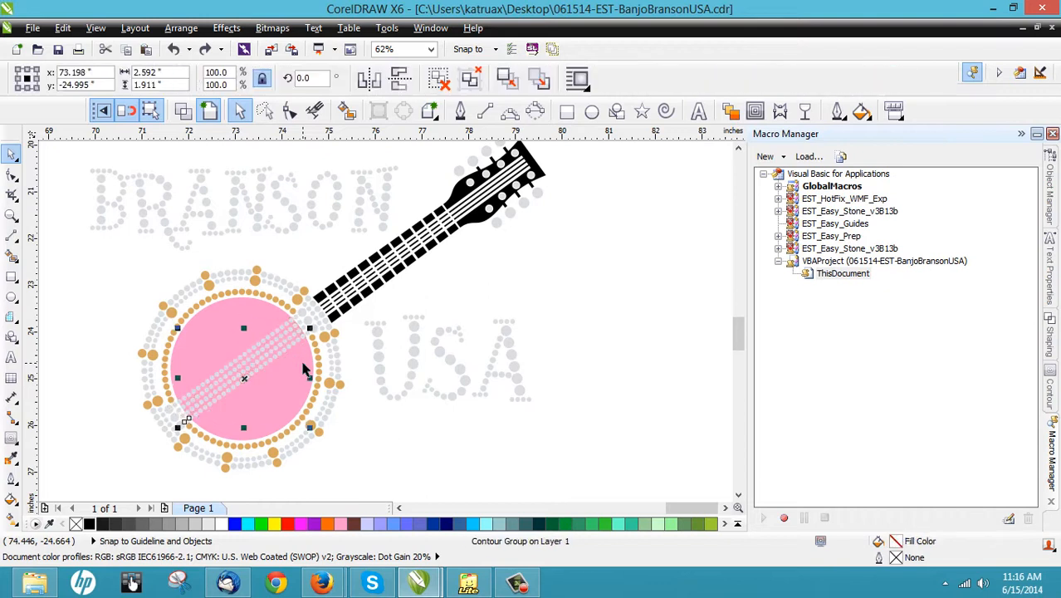
key(ctrl+z)
key(ctrl+z)
key(ctrl+z)
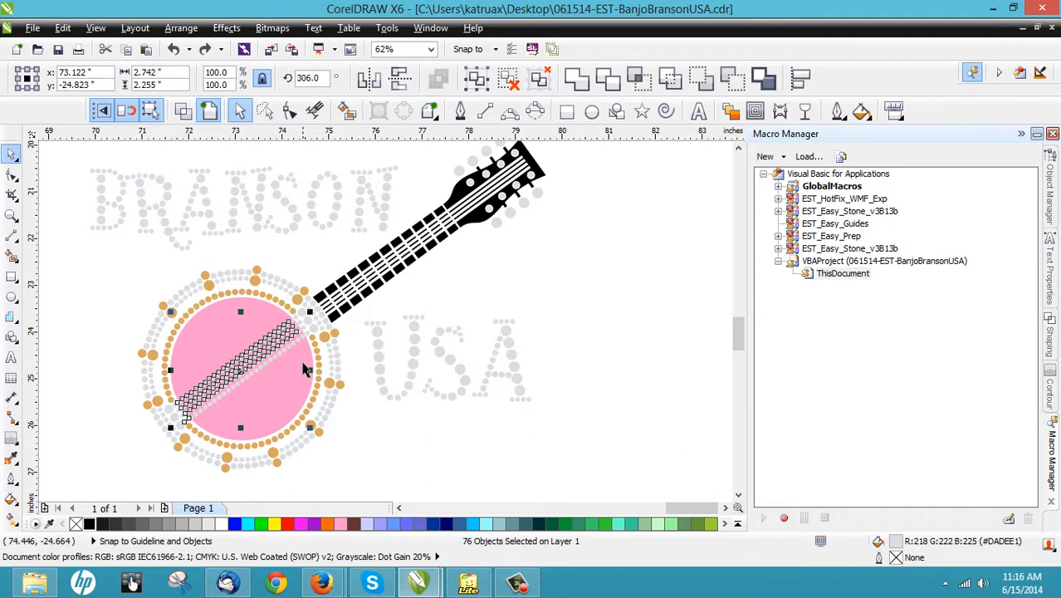
click(355, 322)
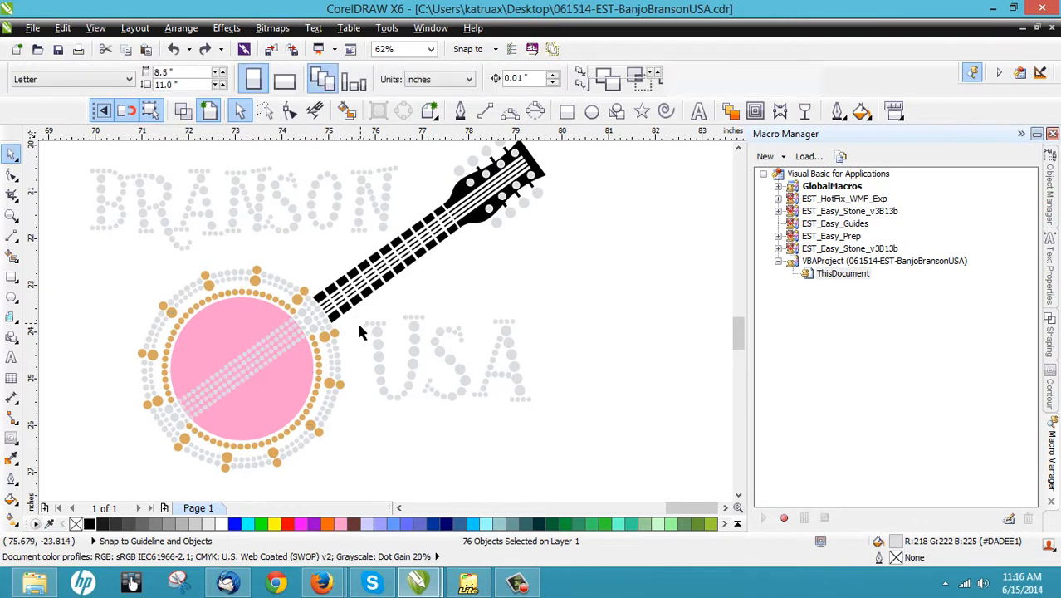
click(265, 368)
key(ctrl+z)
key(ctrl+z)
key(ctrl+z)
key(ctrl+z)
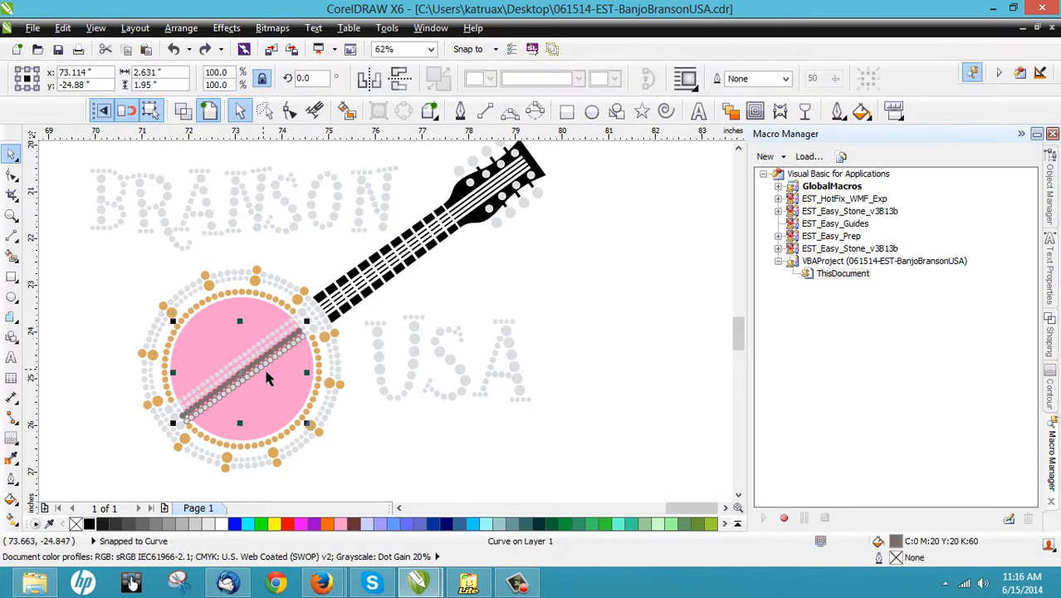
key(ctrl+z)
key(ctrl+z)
key(ctrl+z)
key(ctrl+z)
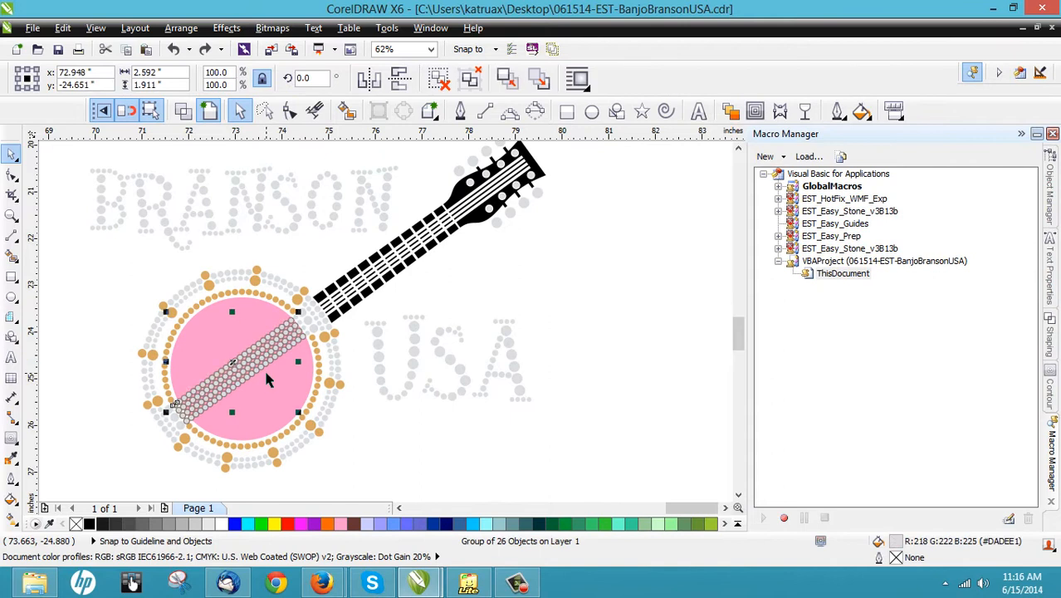
key(ctrl+z)
key(ctrl+z)
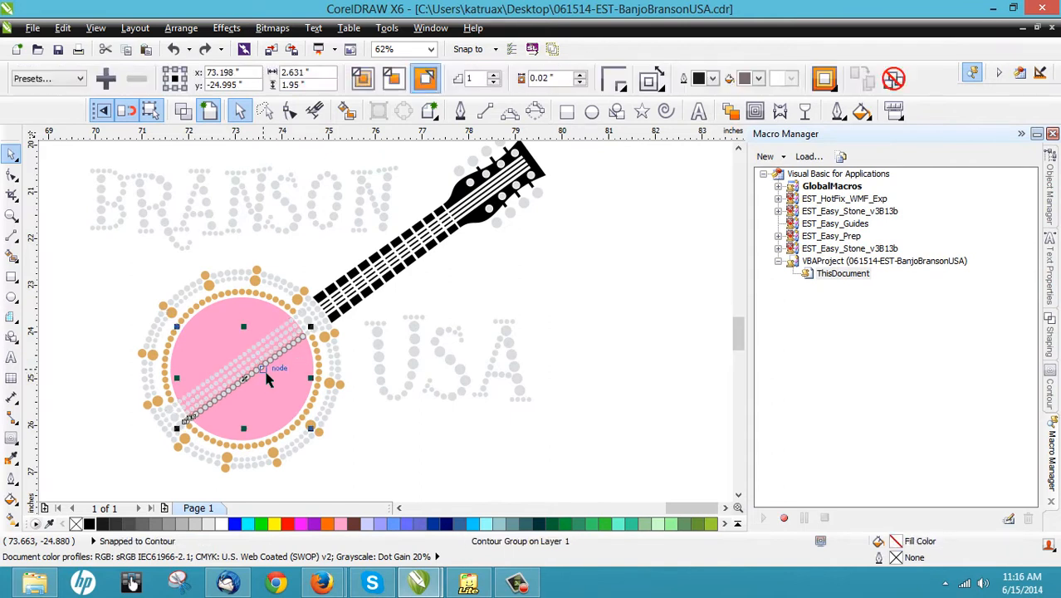
click(85, 292)
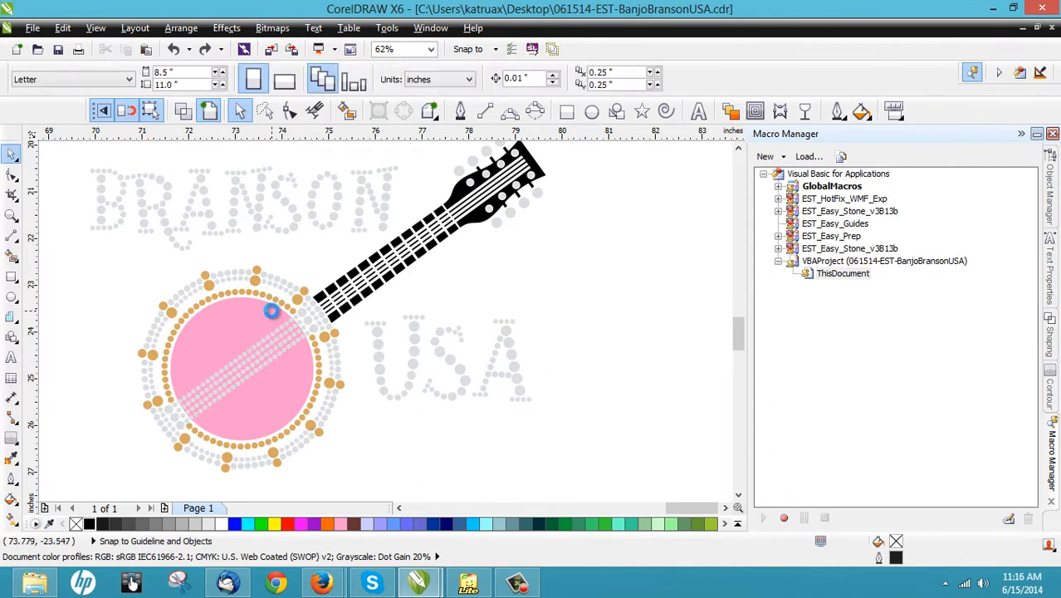
Ungroup the 26 stones of the lowest string row on the banjo and clear the selection.
scroll(270, 312, down, 1)
scroll(261, 352, up, 1)
click(263, 324)
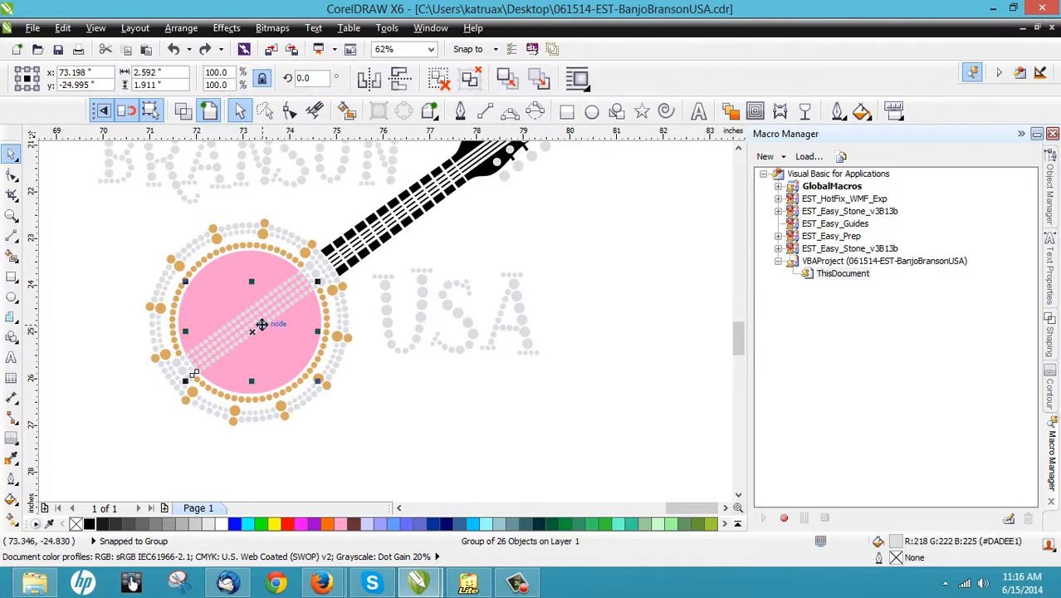
scroll(261, 324, up, 1)
right_click(261, 320)
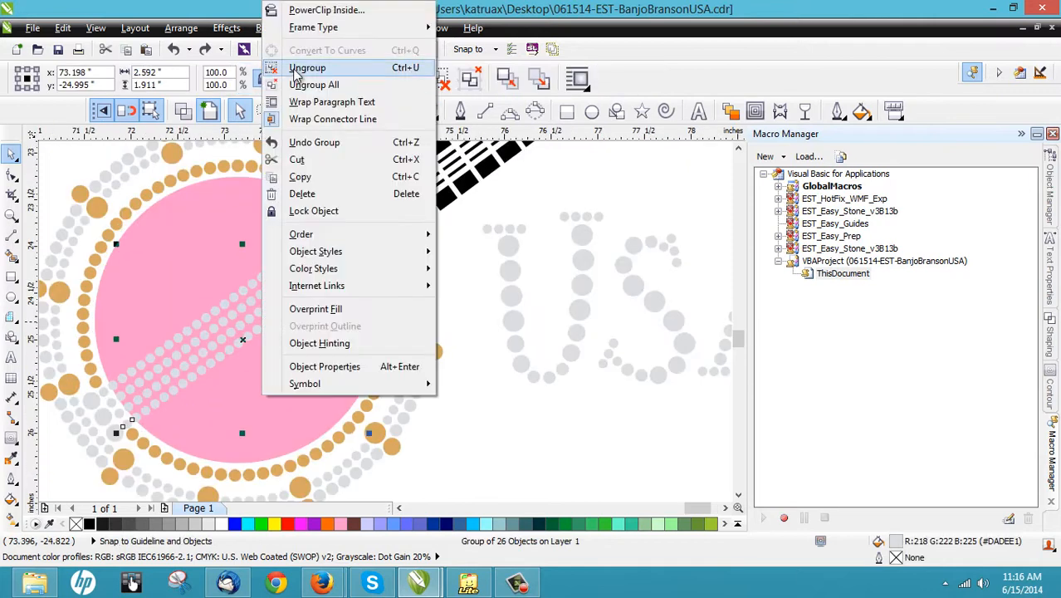
click(363, 139)
click(459, 286)
scroll(328, 250, down, 1)
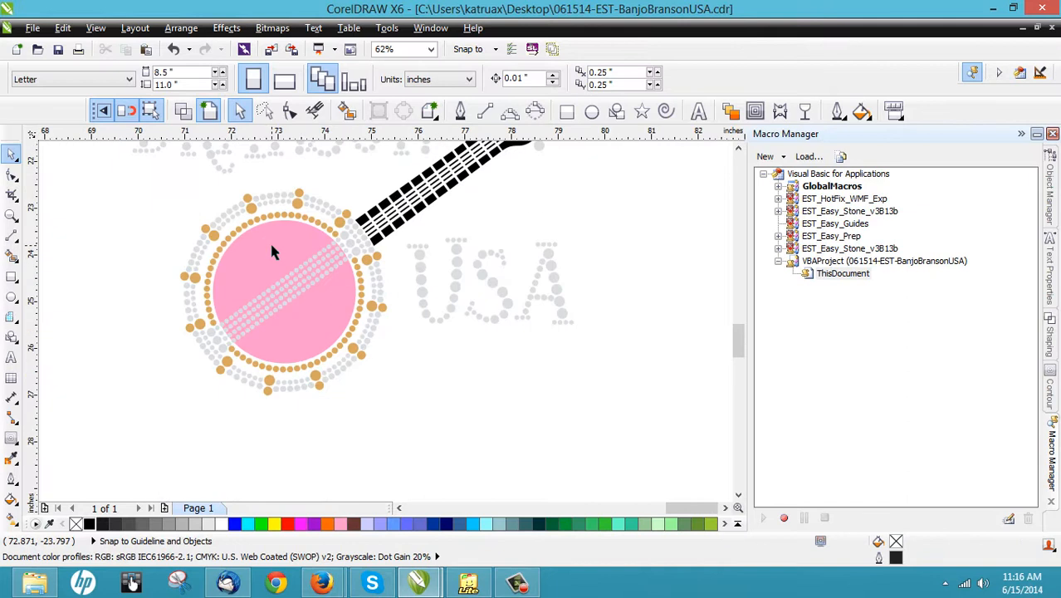
click(281, 247)
drag(281, 247, 204, 297)
key(ctrl+z)
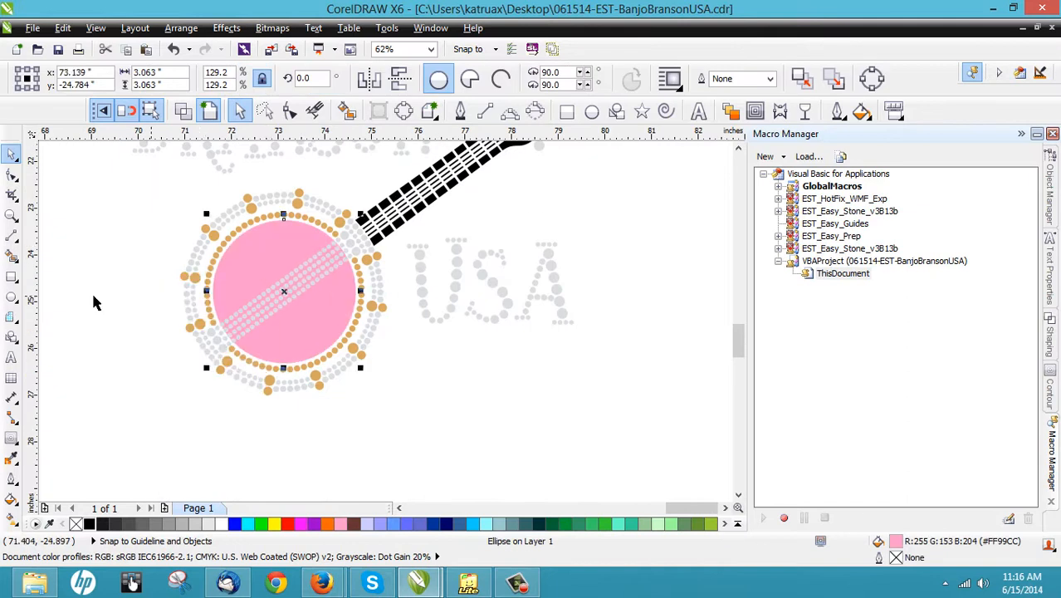
click(94, 301)
Launch the Easy Stone macro from EST_EasyStonev3_EXPND_Launch in the EST_Easy_Stone_v3B13b project.
double_click(867, 249)
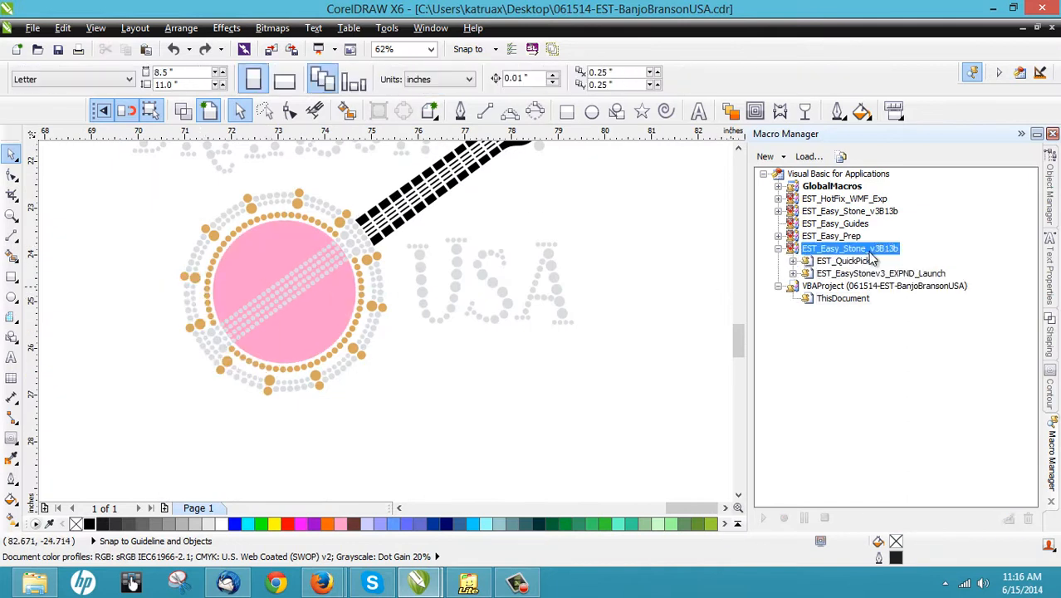
double_click(870, 273)
double_click(867, 285)
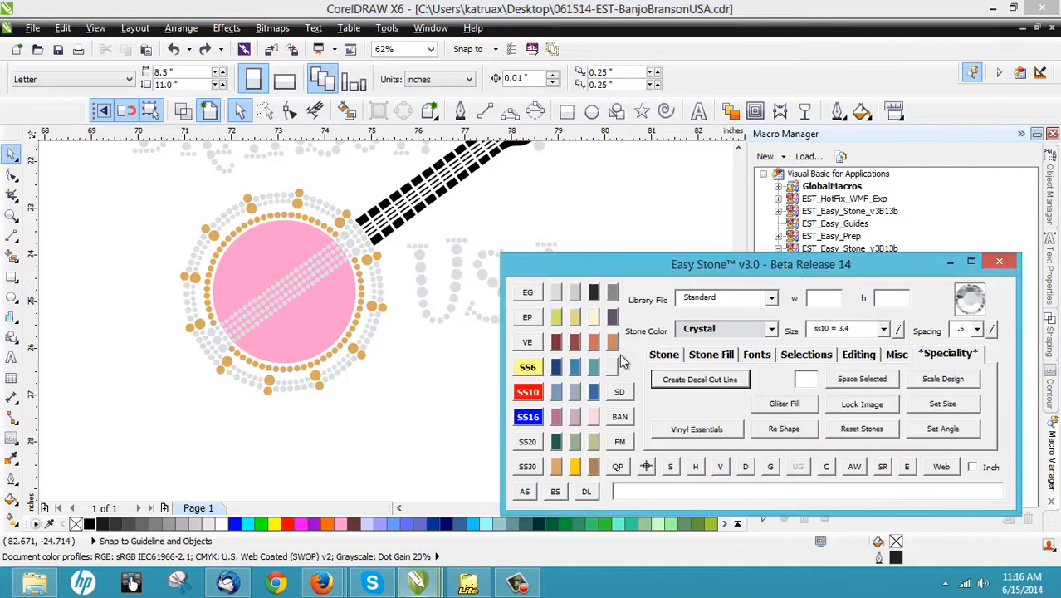
Save a contour value of .75 as the margin for Easy Stone's Create Decal Cut Line function.
scroll(317, 280, up, 2)
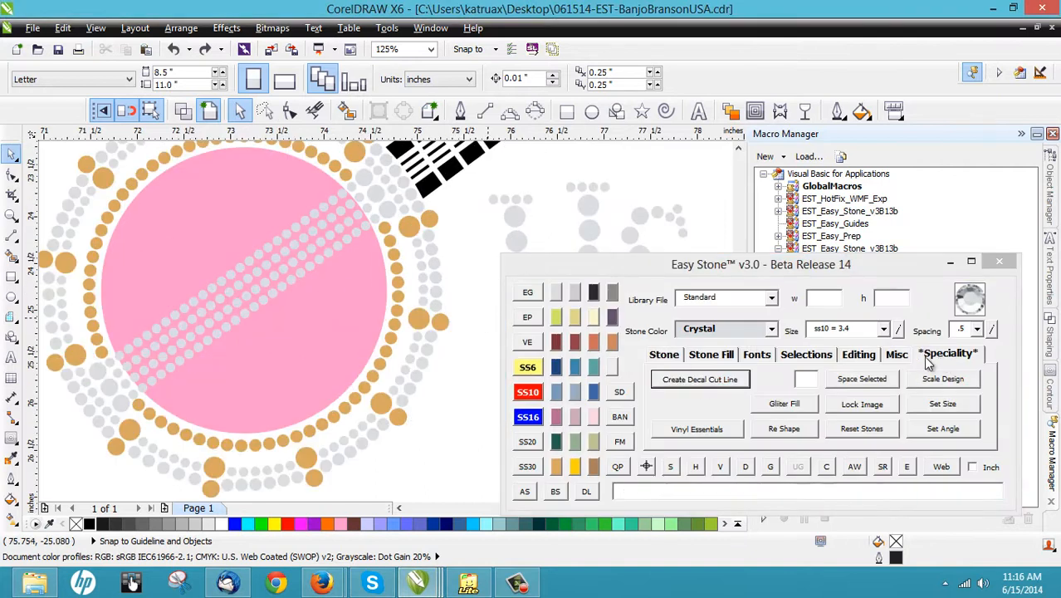
shift+click(703, 381)
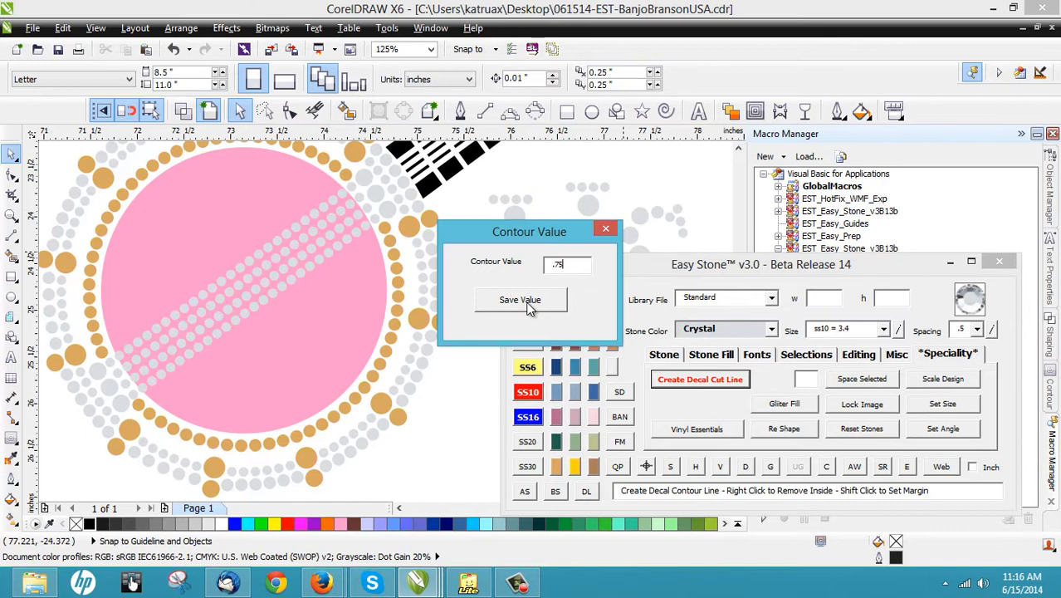
click(541, 300)
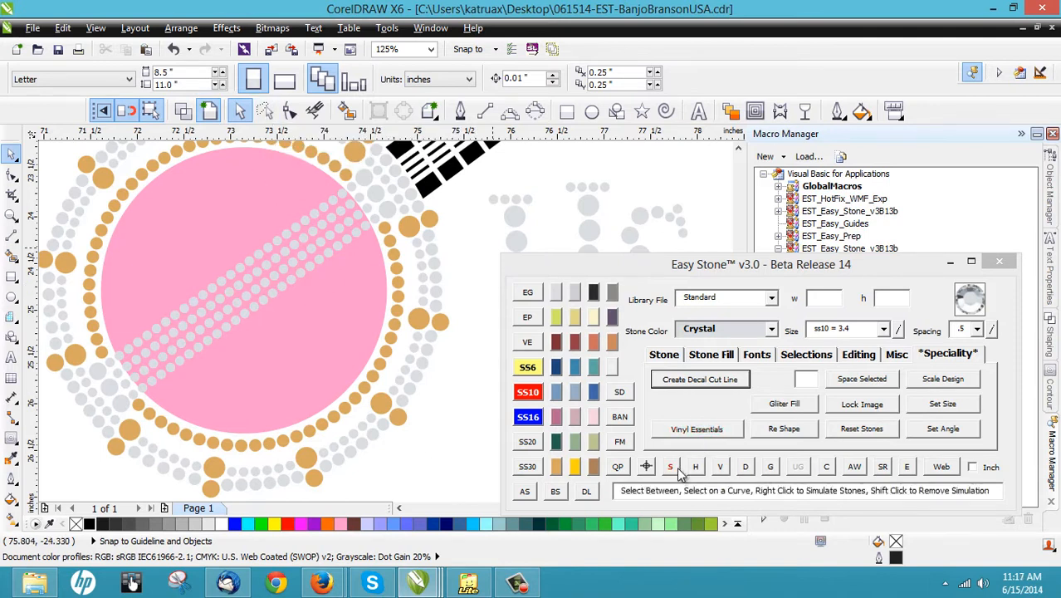
Select every stone of the lowest string row between its two end stones, leaving the pink circle out of the selection.
click(143, 393)
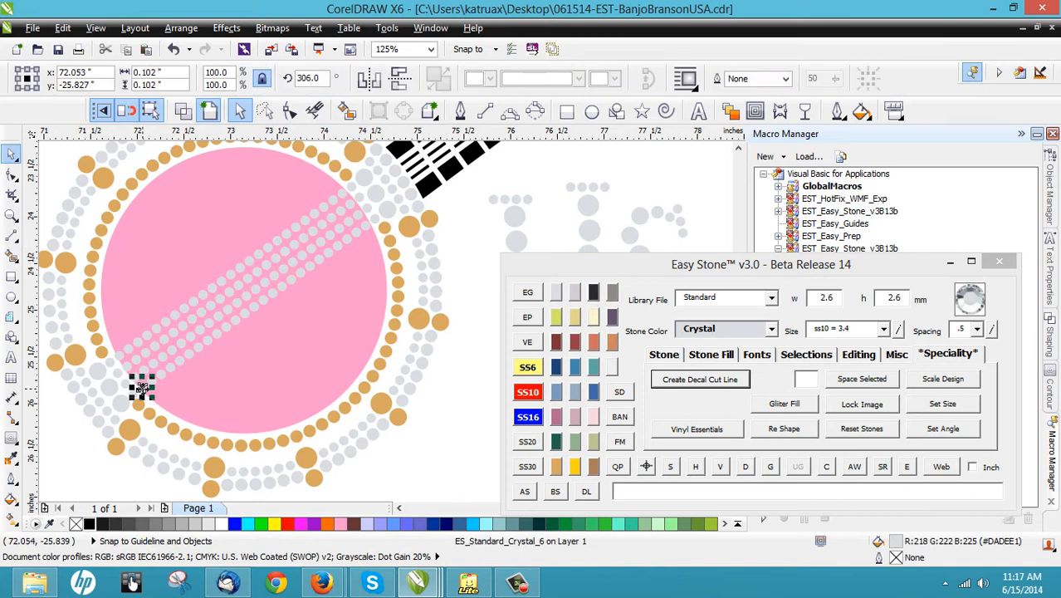
shift+click(369, 232)
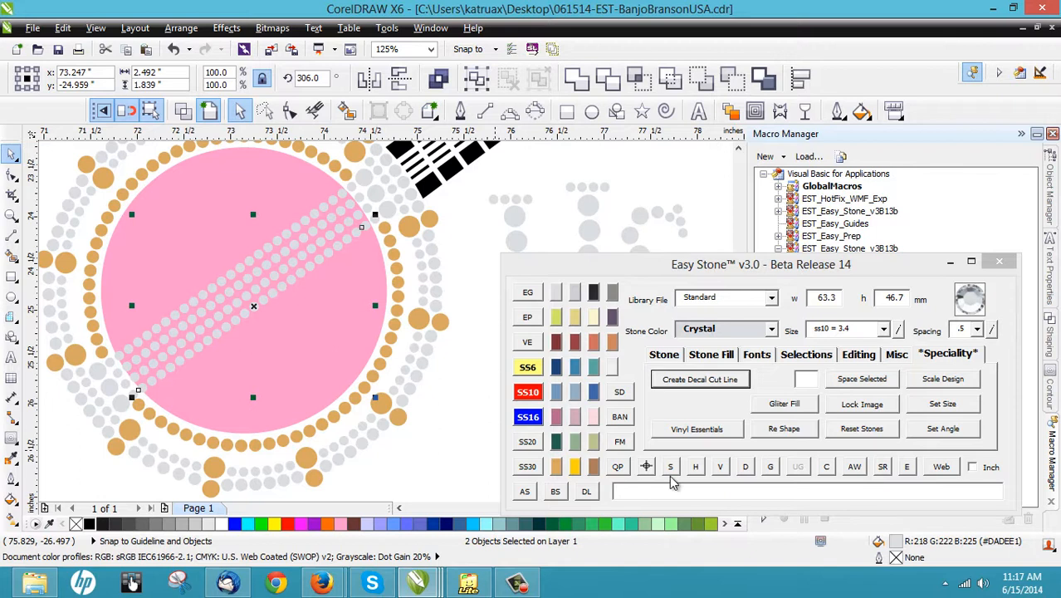
click(670, 466)
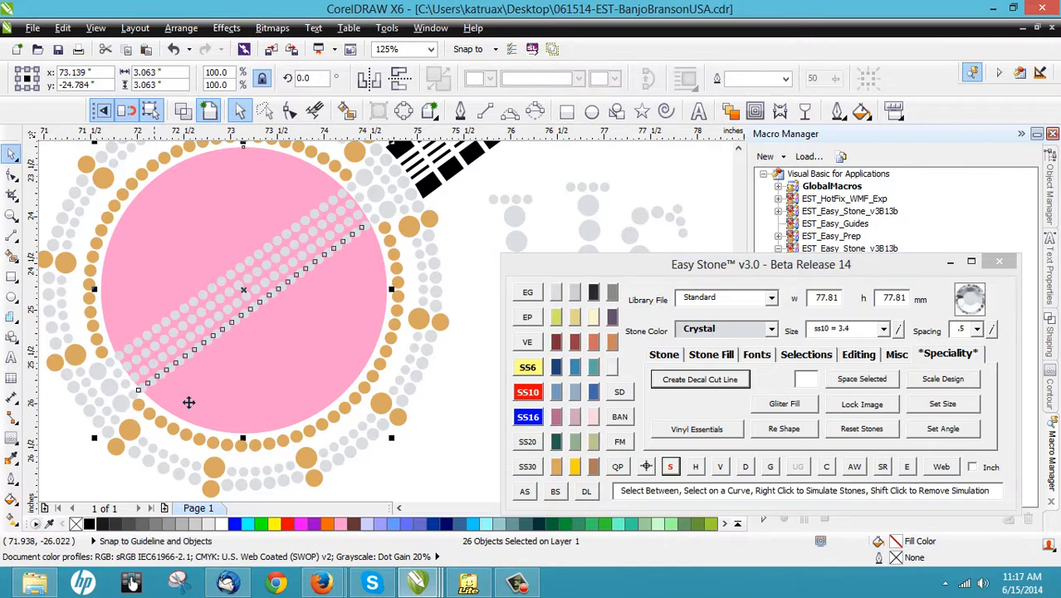
click(298, 407)
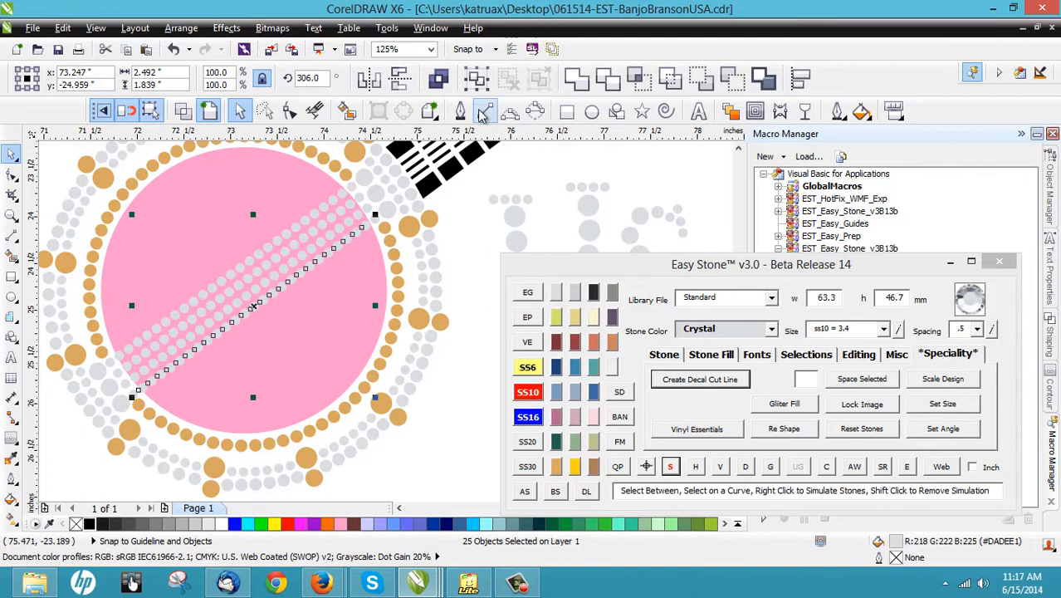
Create a decal cut line around the selected stones of the lowest string row.
click(704, 380)
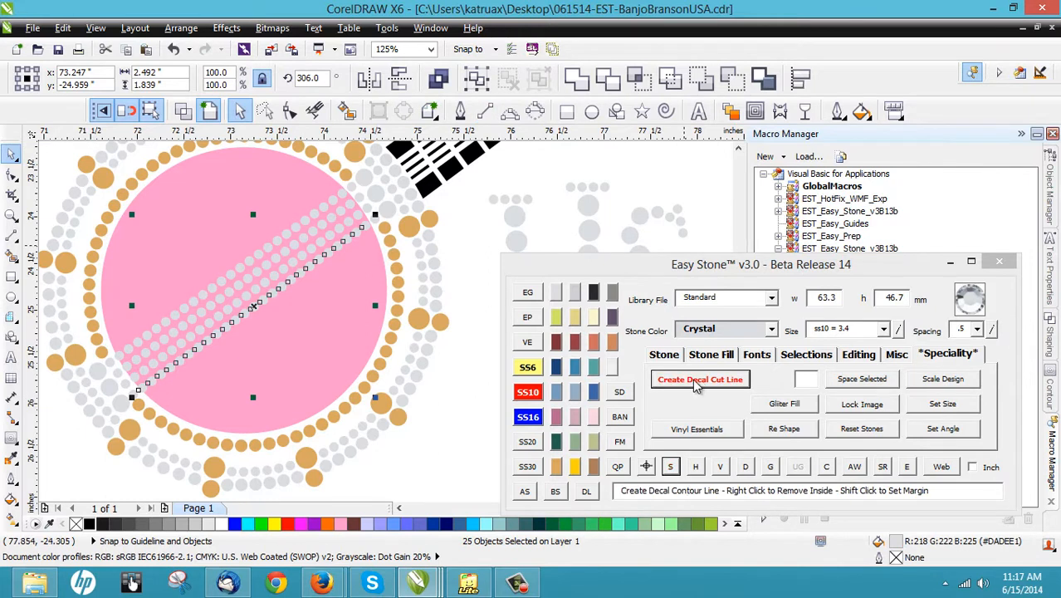
click(696, 384)
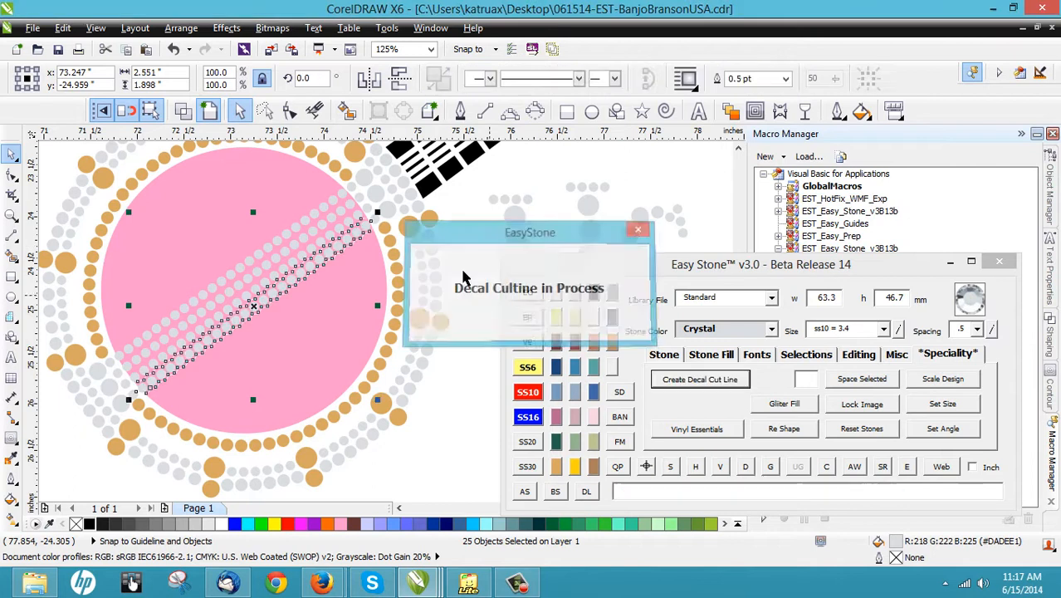
click(446, 440)
scroll(177, 382, up, 4)
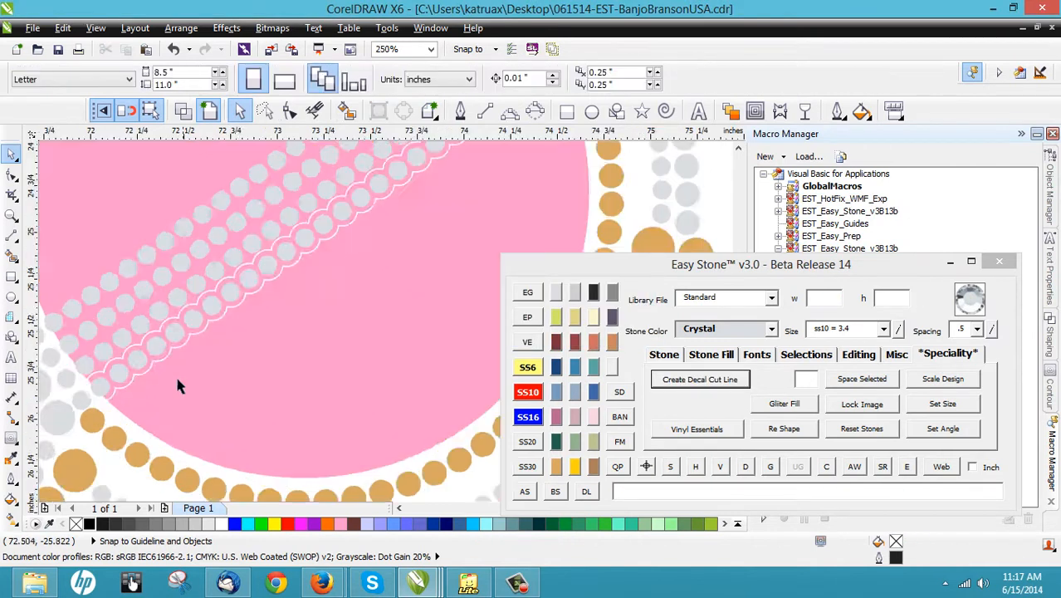
scroll(325, 281, down, 2)
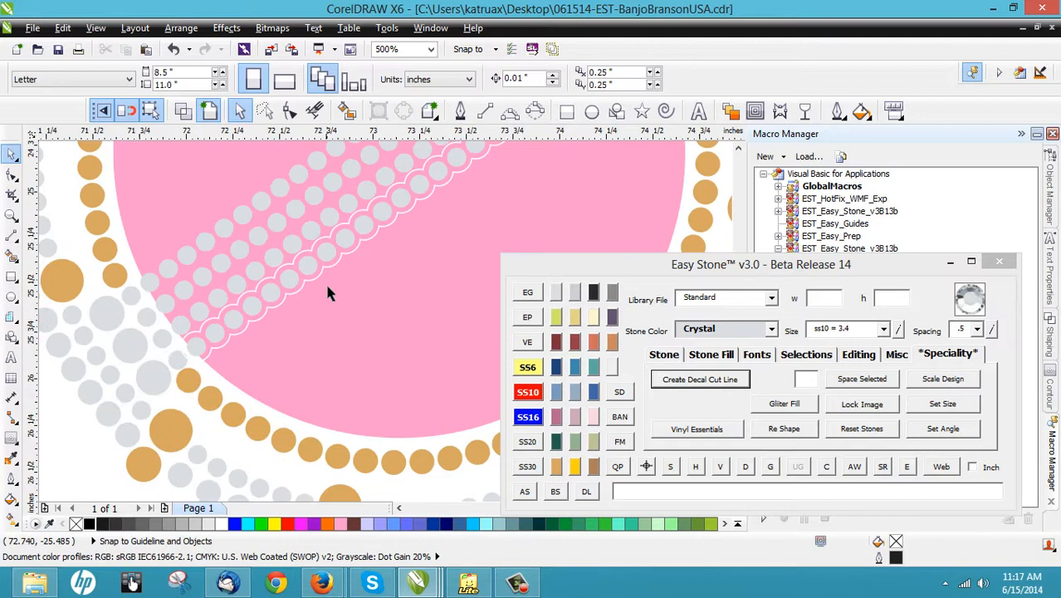
scroll(114, 408, up, 2)
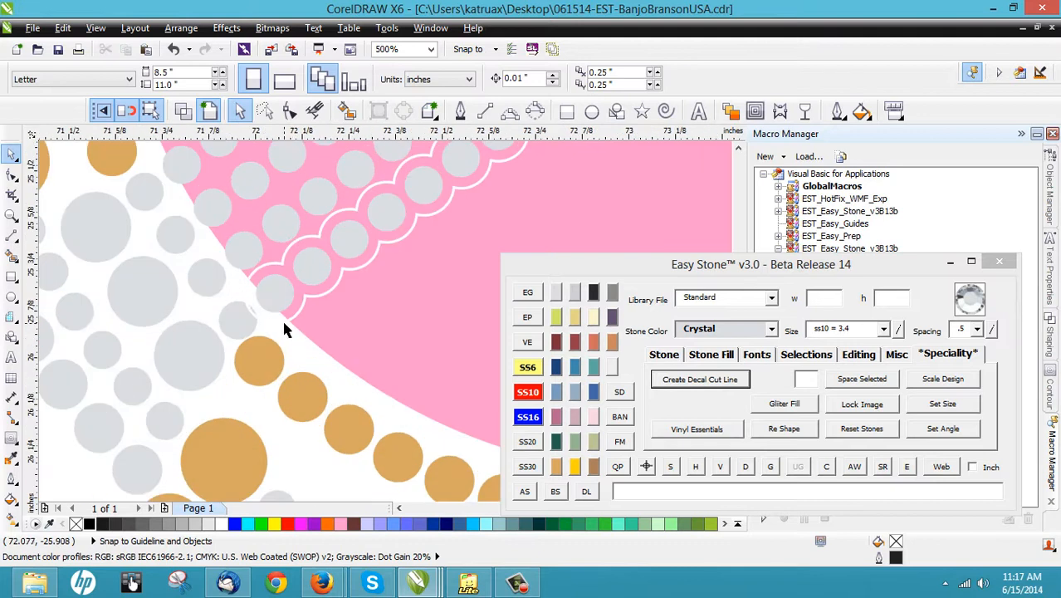
Copy the decal cut line onto the three other string rows, aligning it by the centres of the rows' end stones.
click(284, 322)
shift+click(261, 275)
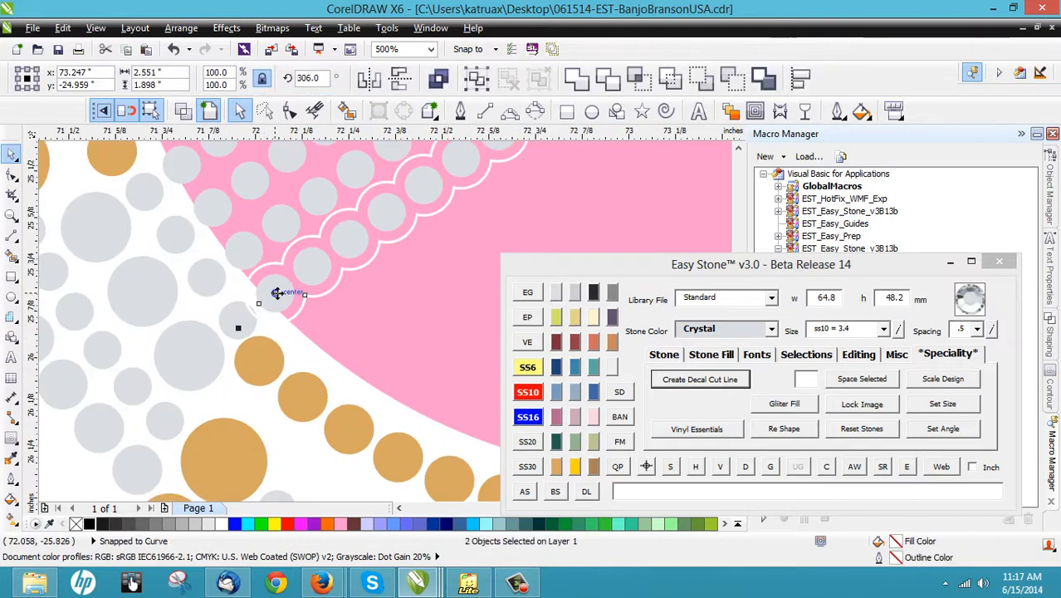
drag(277, 293, 181, 166)
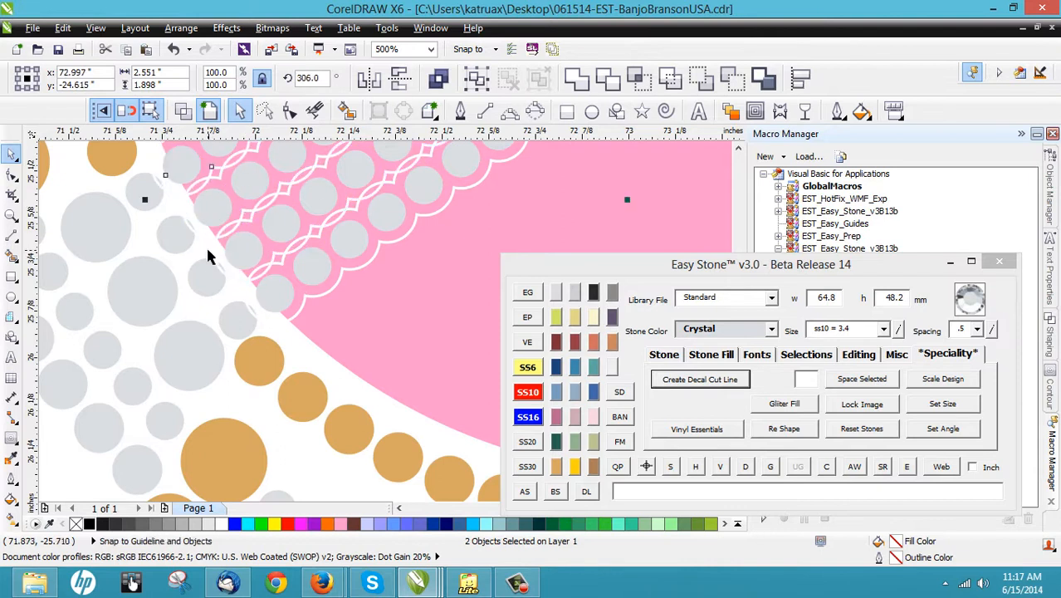
scroll(208, 253, down, 1)
key(Escape)
scroll(188, 201, up, 1)
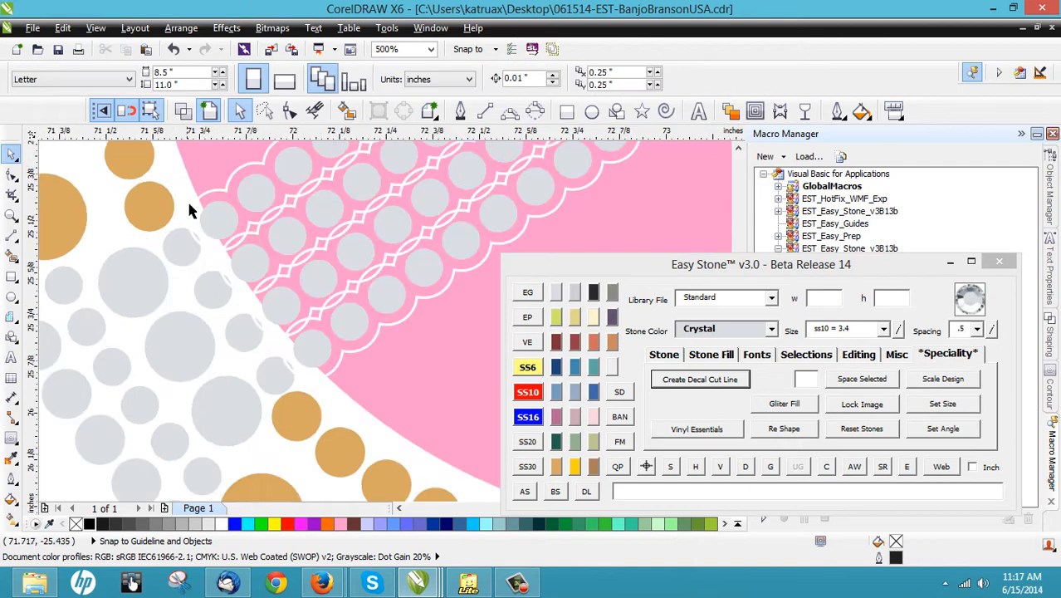
Weld the four string-row cut lines into one object.
click(192, 209)
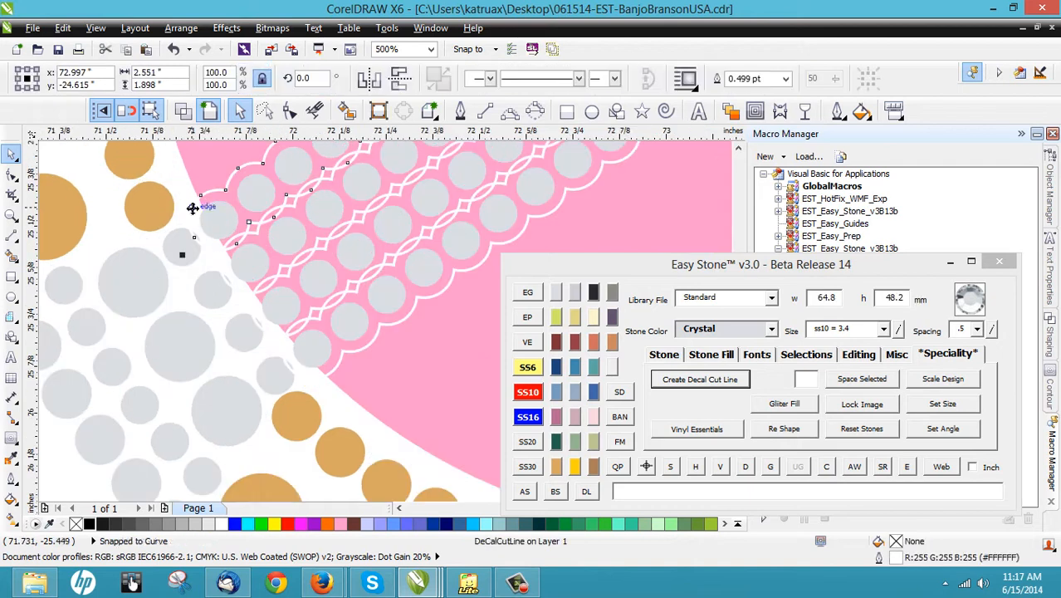
shift+click(240, 293)
shift+click(255, 306)
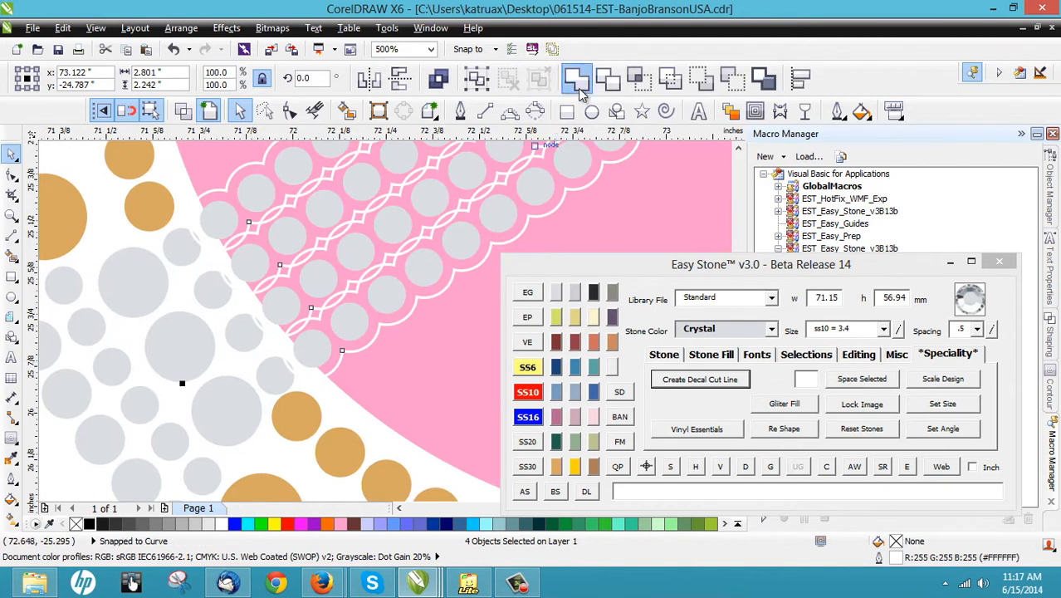
shift+click(287, 189)
Remove the inside shapes from the welded decal cut line so only the outer contour around the four rows remains.
scroll(214, 312, down, 3)
scroll(155, 365, down, 4)
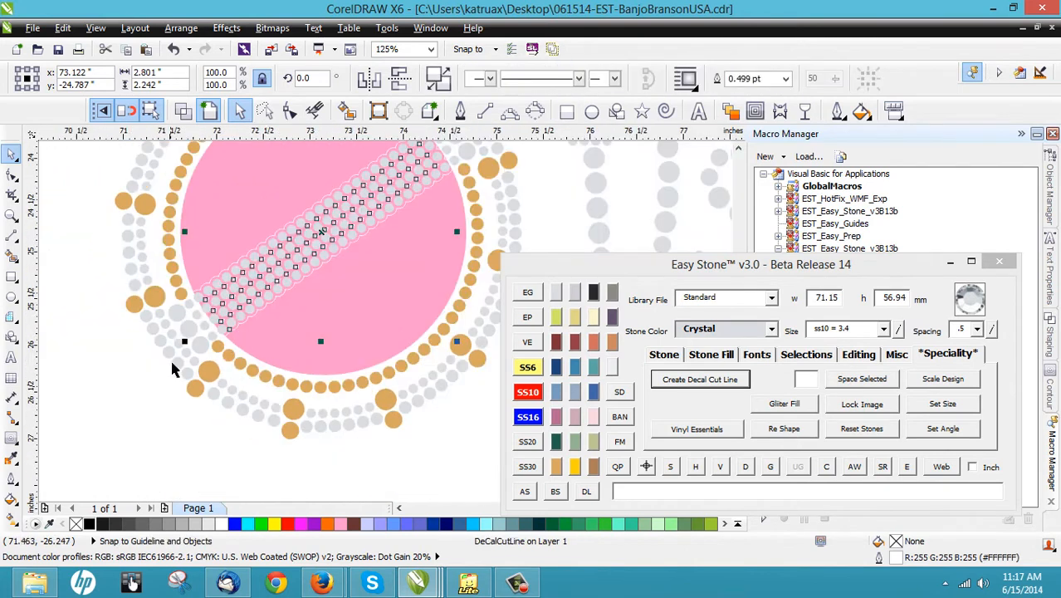
scroll(336, 222, up, 4)
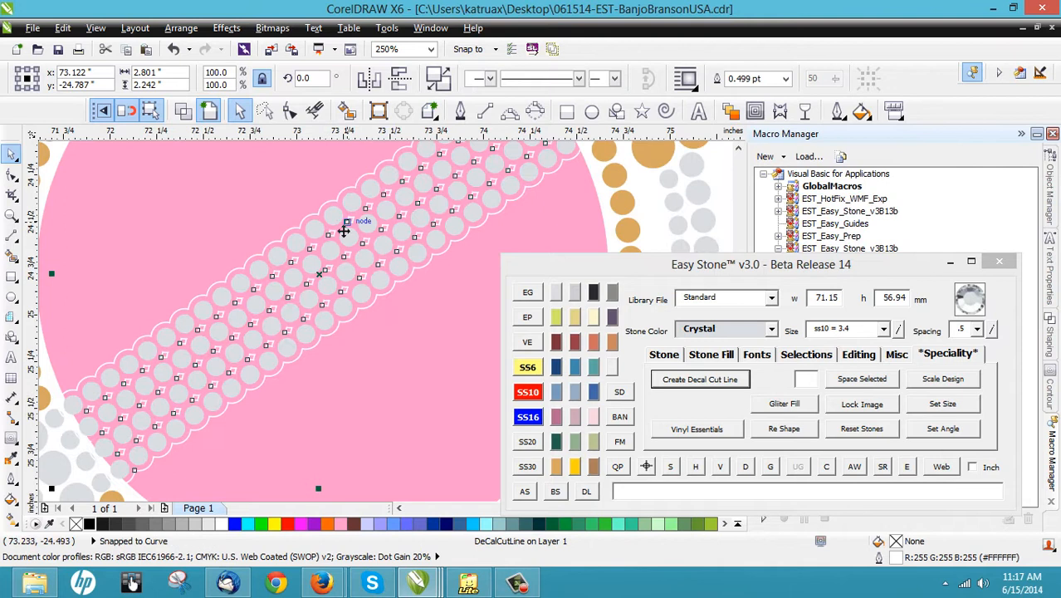
scroll(322, 247, down, 2)
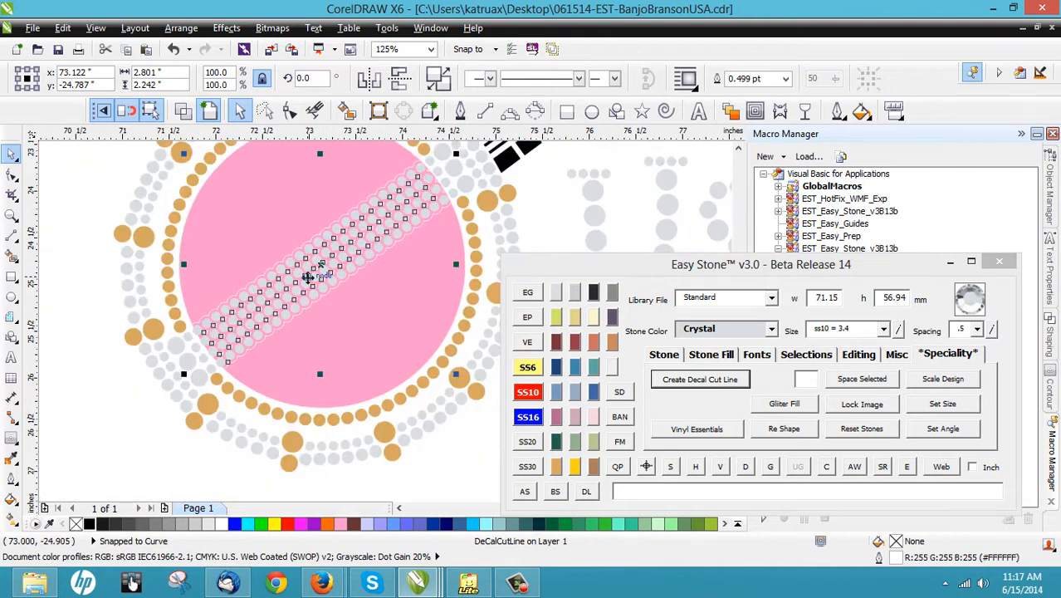
scroll(279, 286, up, 2)
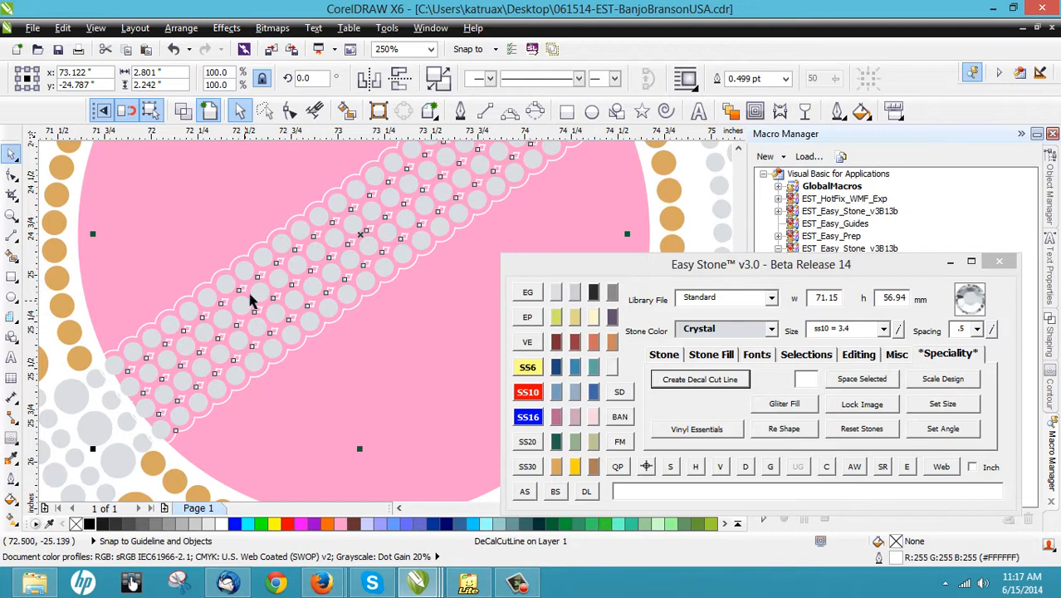
click(689, 387)
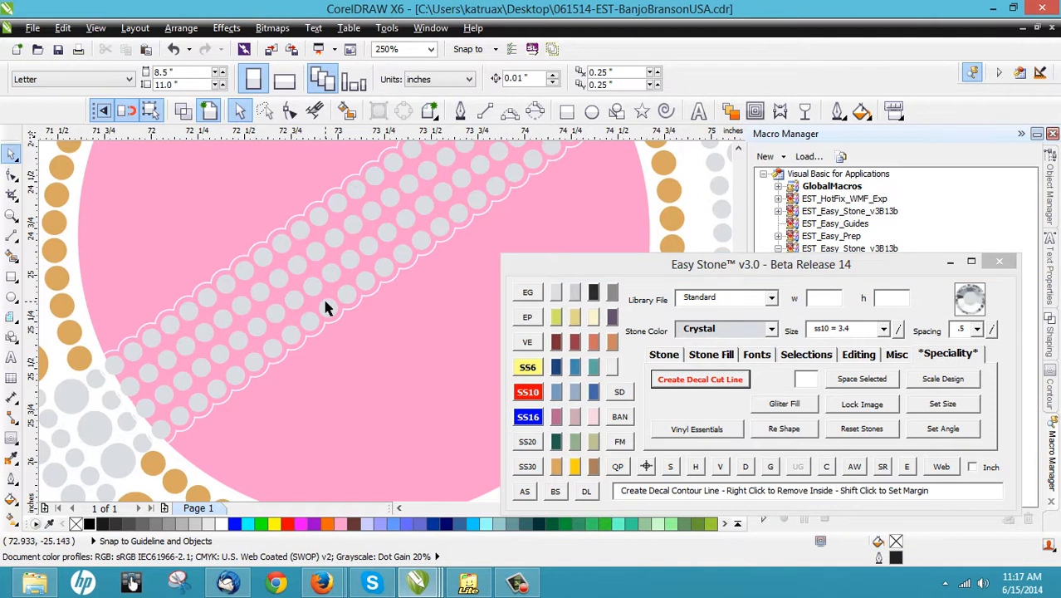
Trim the pink circle with the outer decal cut line around the string stones.
click(166, 311)
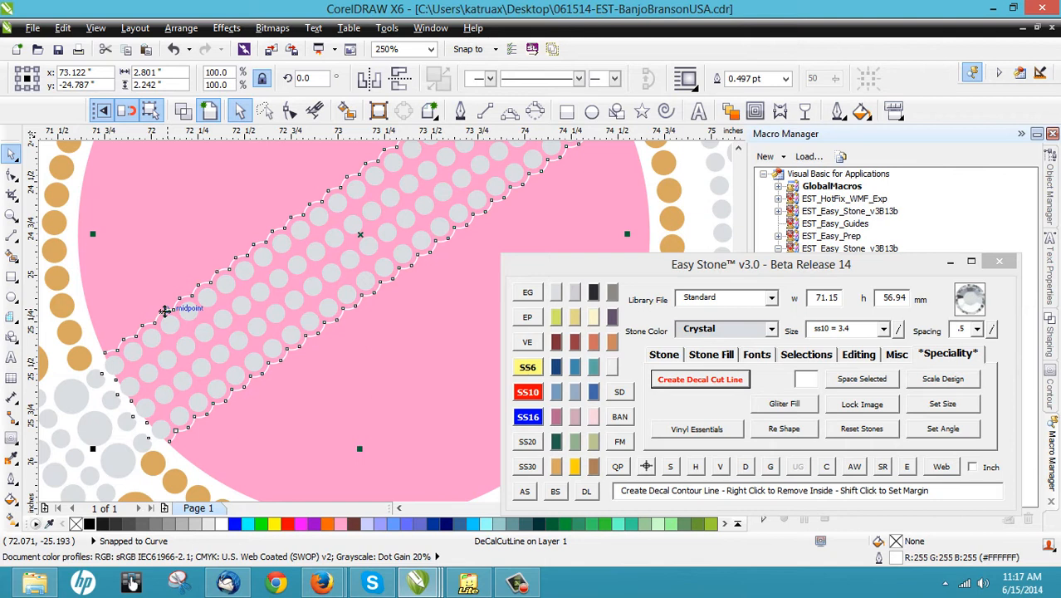
shift+click(161, 243)
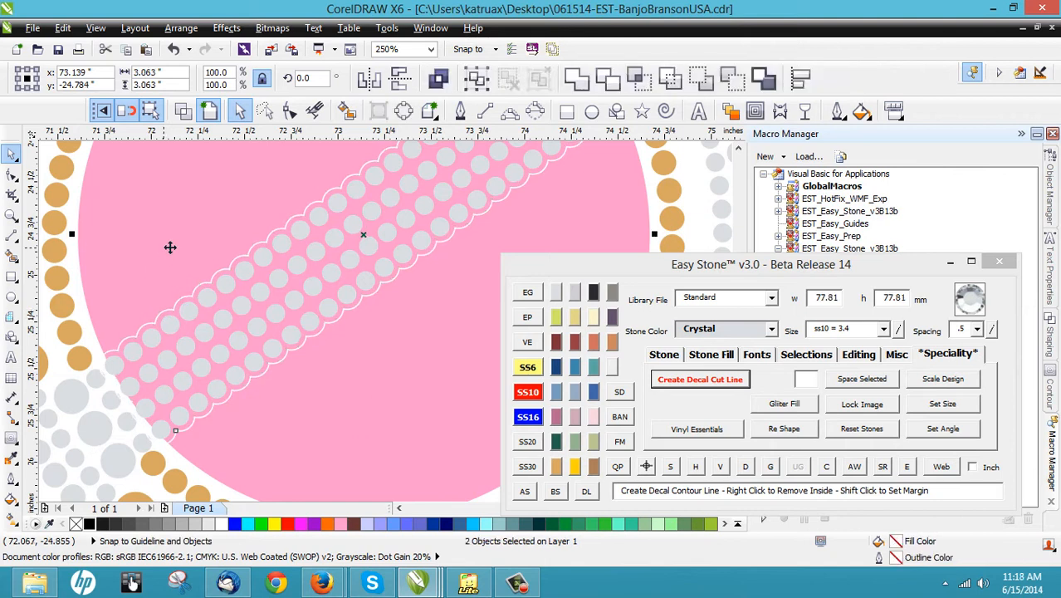
click(607, 78)
scroll(230, 314, down, 2)
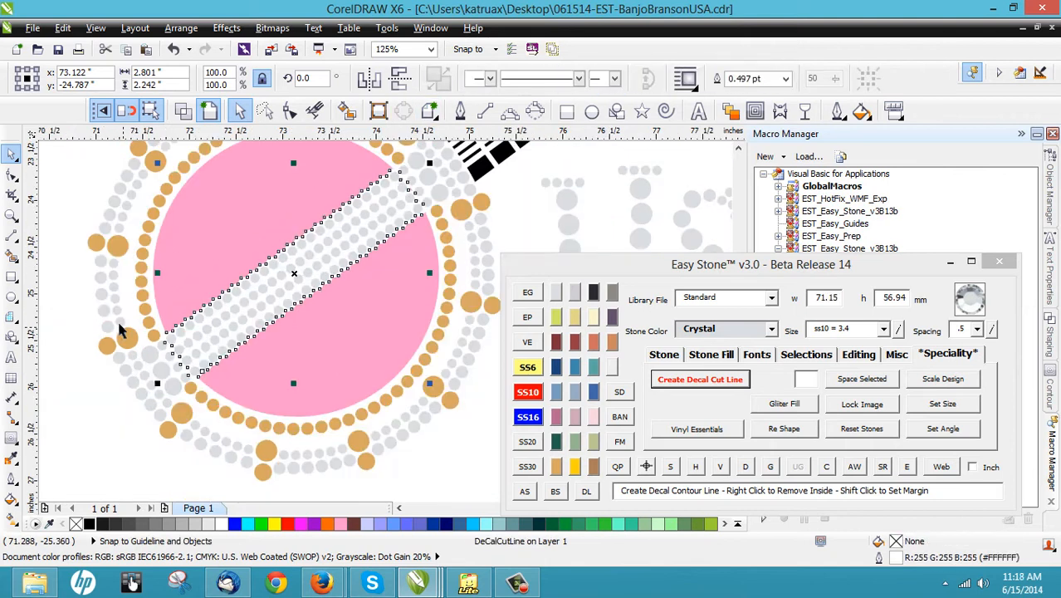
key(Escape)
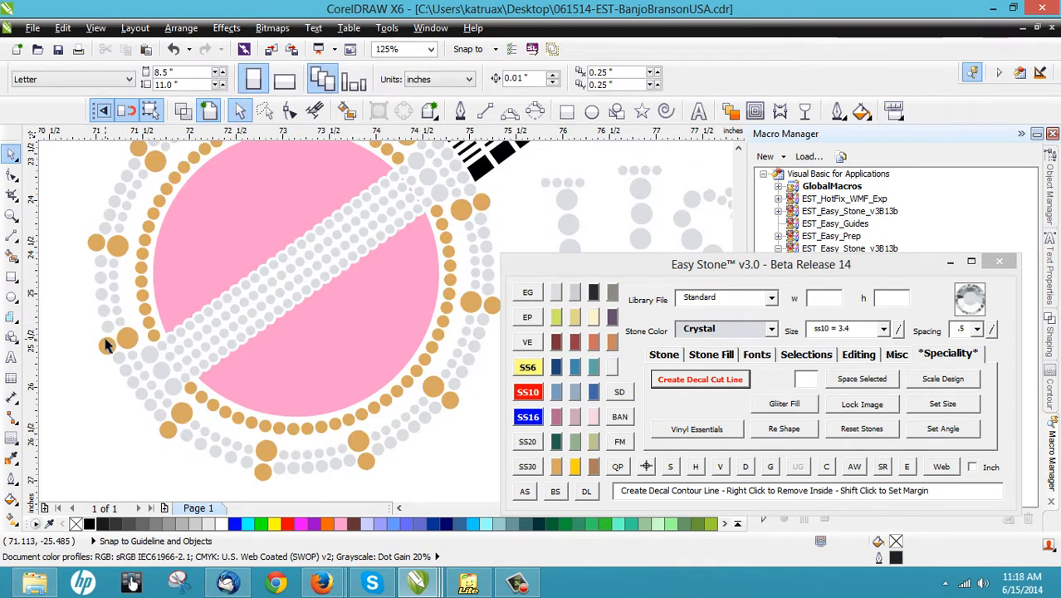
Delete the nodes of the small pink slivers left at the neck end of the string rows.
scroll(427, 173, up, 2)
scroll(428, 172, up, 2)
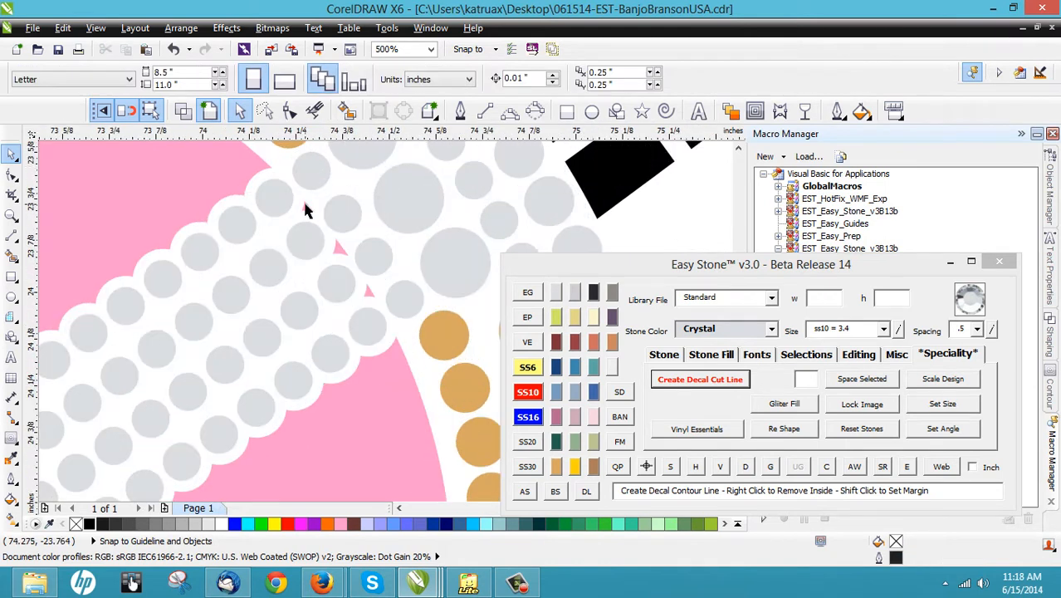
double_click(323, 199)
drag(292, 181, 394, 297)
key(Delete)
scroll(393, 241, down, 1)
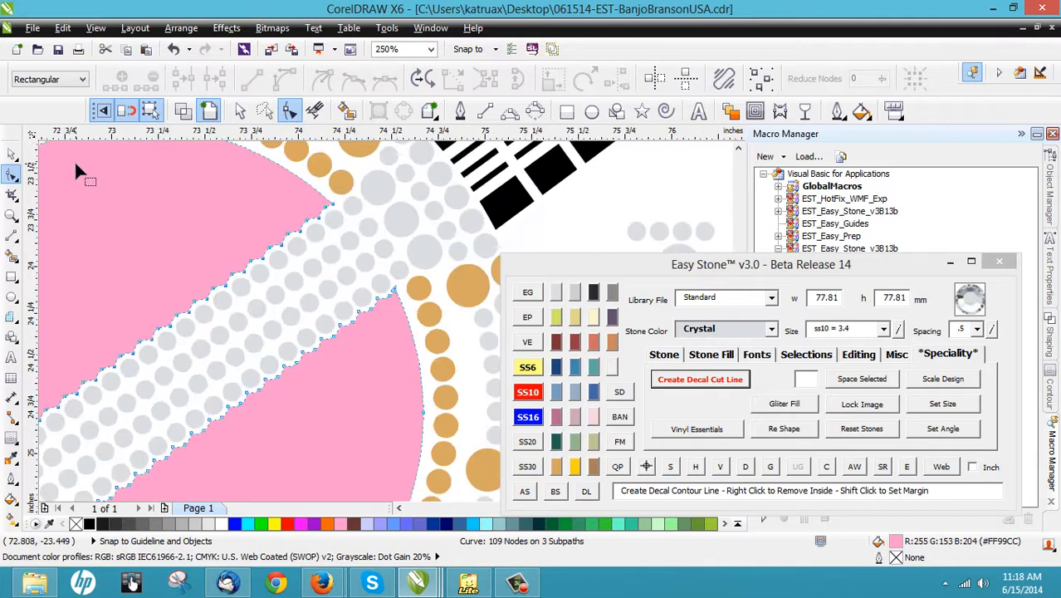
Fill the trimmed pink circle with black and clear the selection.
click(12, 155)
scroll(366, 245, down, 1)
scroll(373, 268, down, 1)
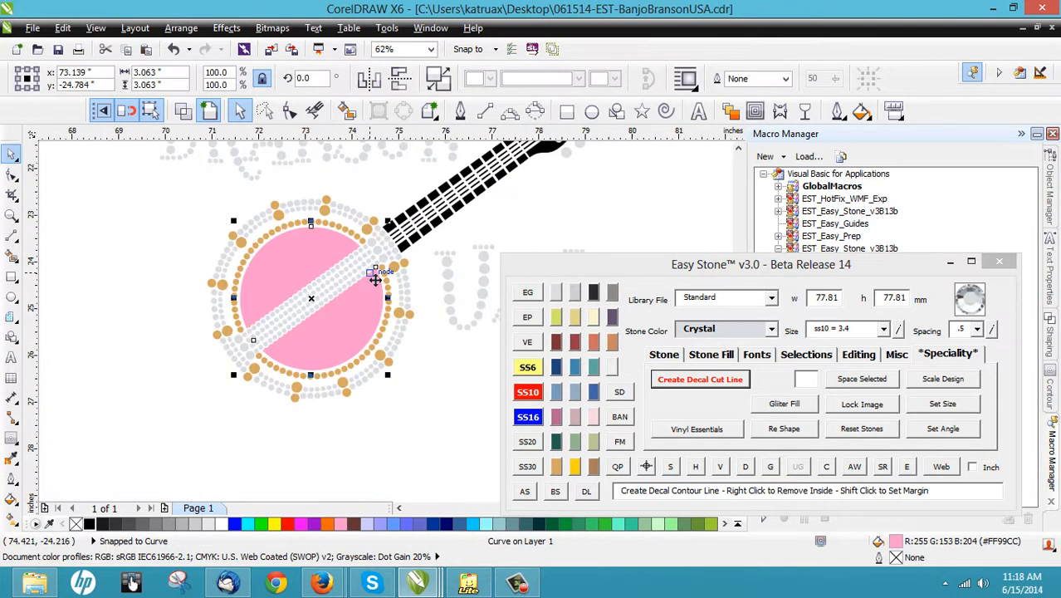
click(88, 523)
click(175, 436)
Place a copy of the trimmed black circle in the empty area below the USA lettering.
scroll(177, 398, down, 1)
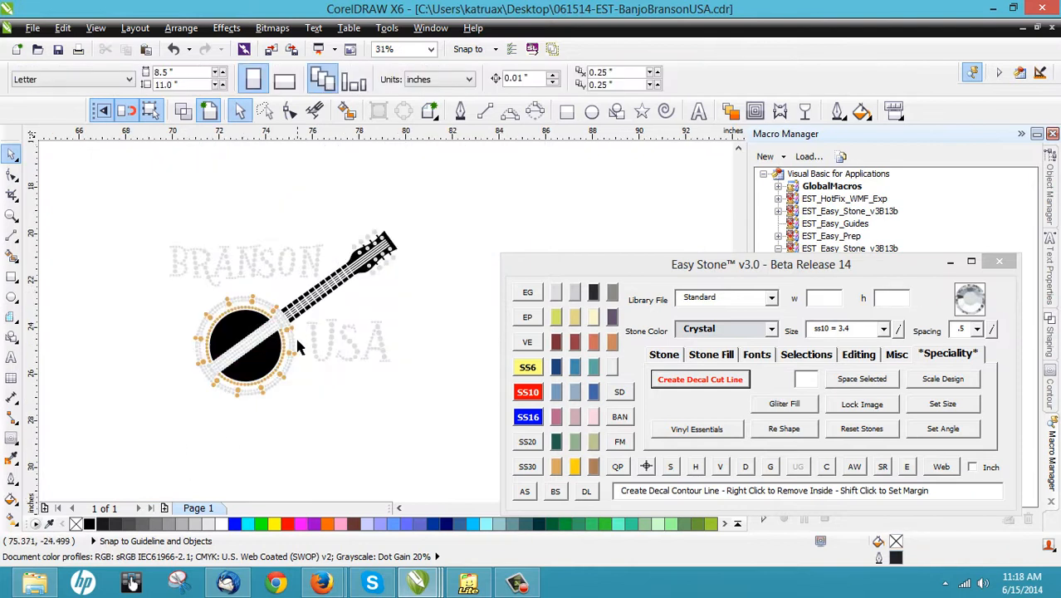
scroll(285, 347, up, 1)
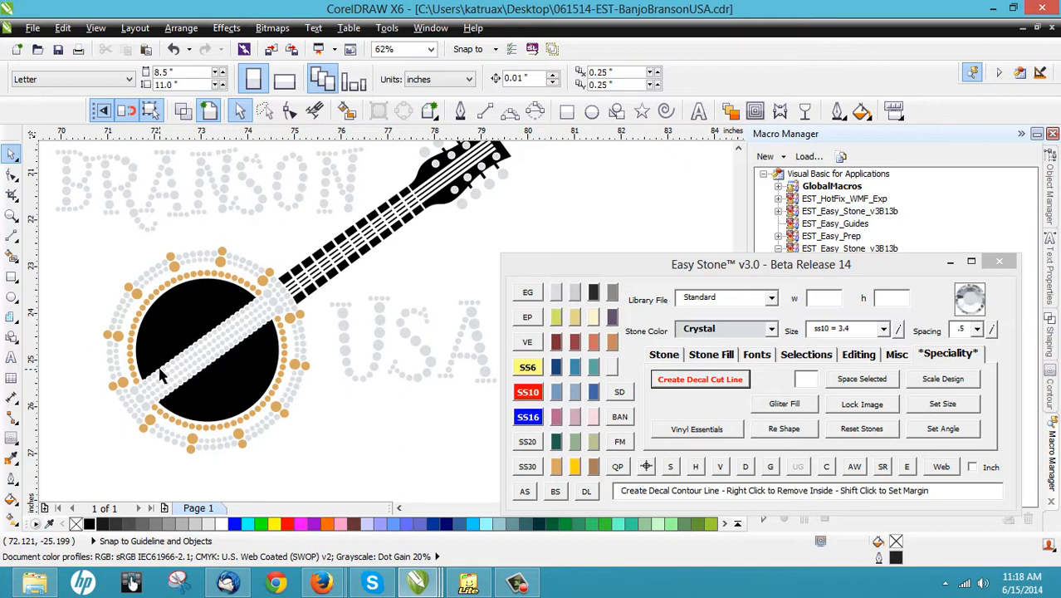
scroll(236, 261, down, 1)
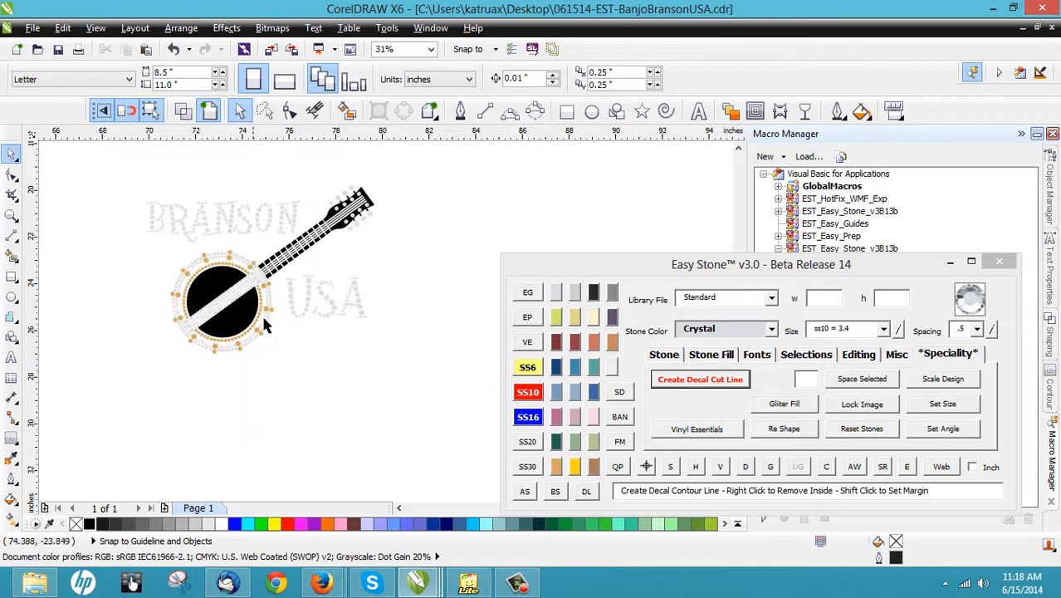
scroll(285, 374, up, 1)
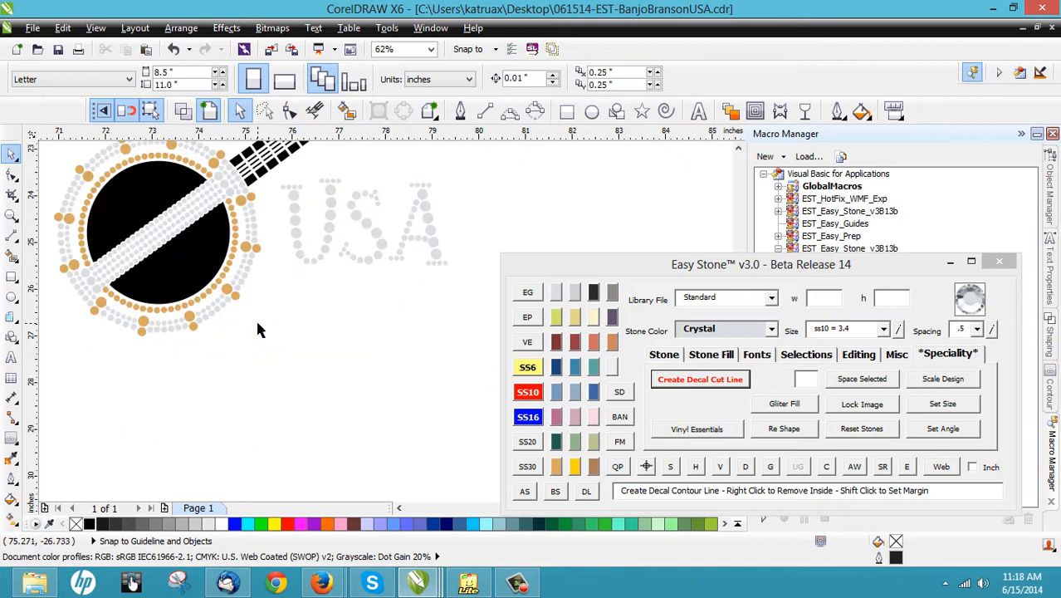
click(201, 263)
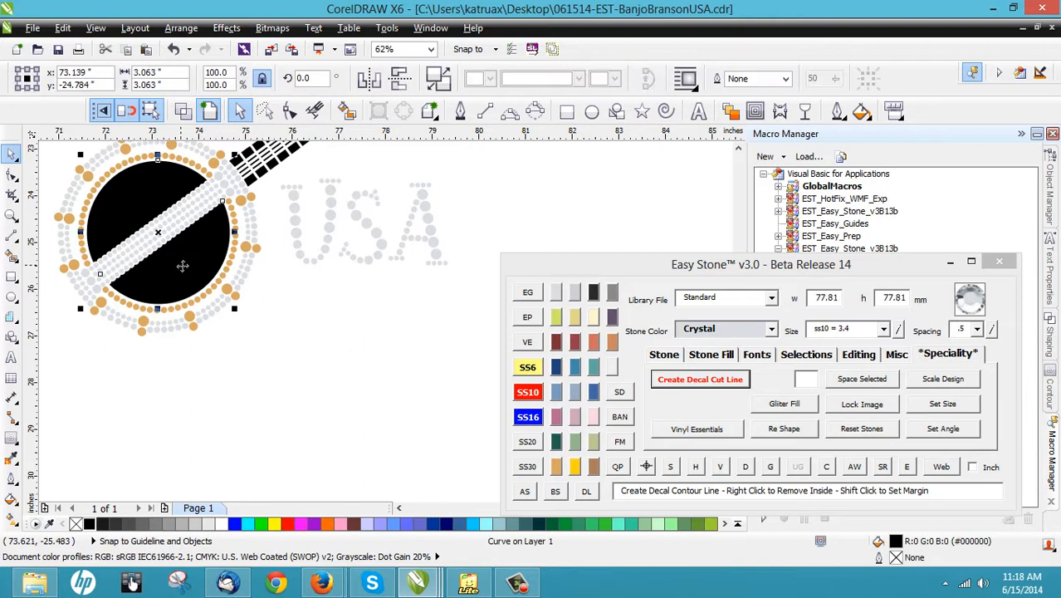
drag(182, 266, 385, 433)
click(455, 433)
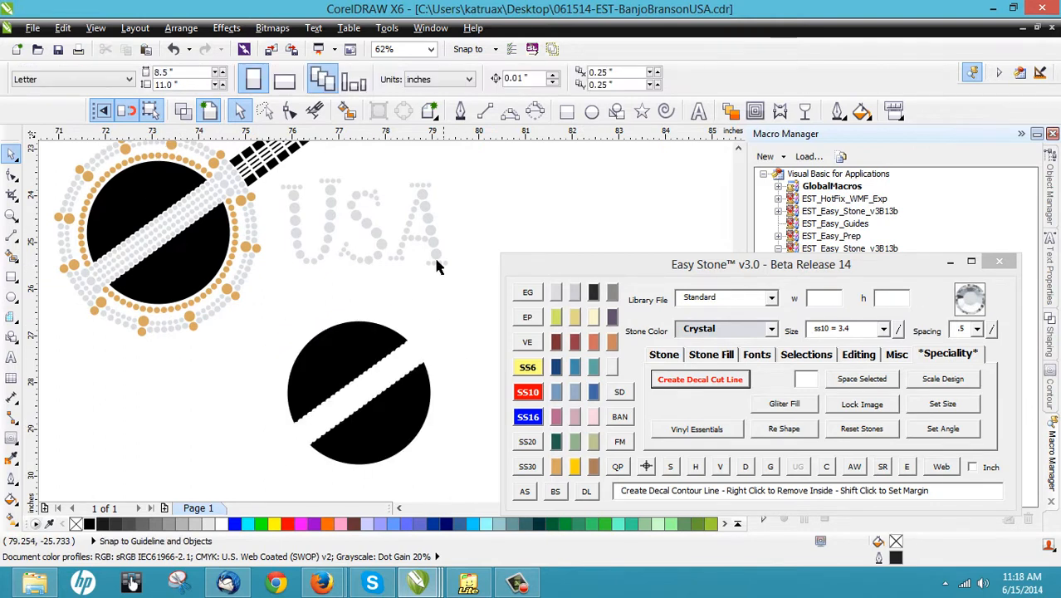
Copy a stone from the A of USA onto the copied black circle's lower half and duplicate it into three separate stones.
drag(431, 267, 406, 406)
scroll(425, 437, up, 1)
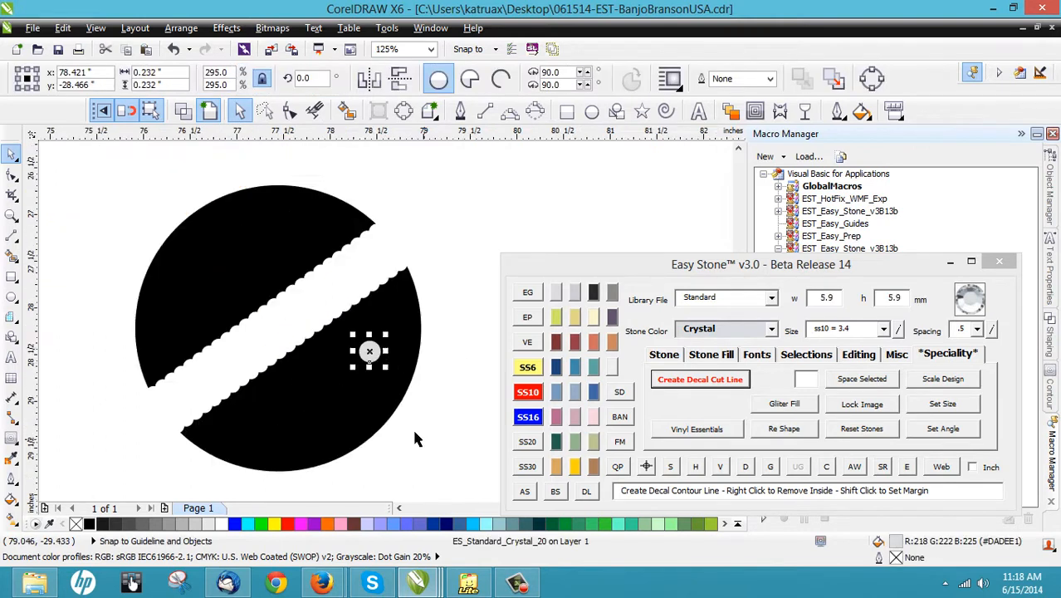
scroll(360, 388, up, 1)
drag(368, 321, 306, 341)
right_click(337, 399)
right_click(306, 342)
click(484, 427)
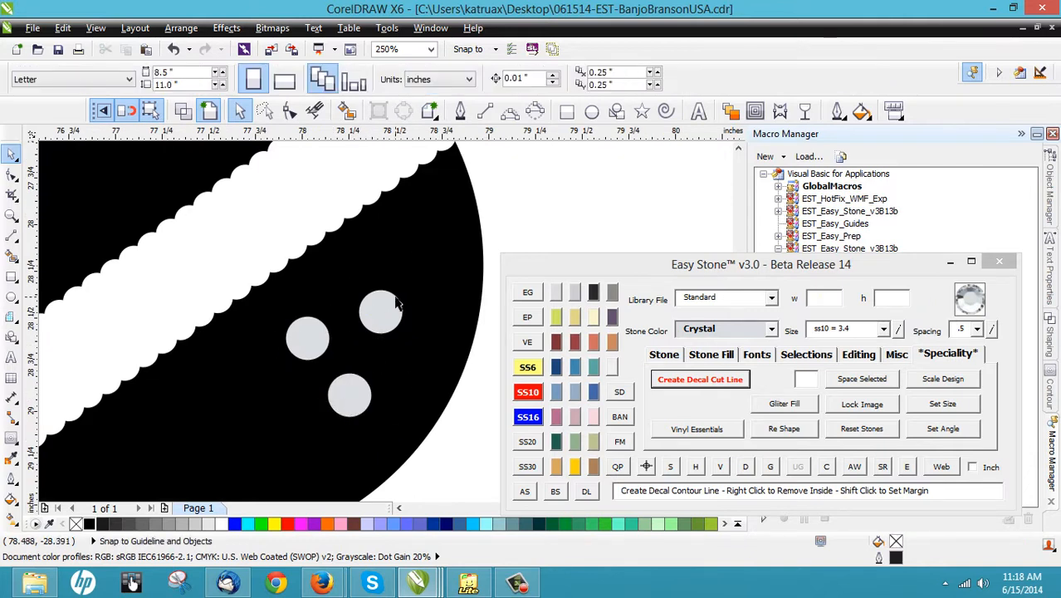
scroll(395, 396, down, 1)
scroll(356, 326, up, 1)
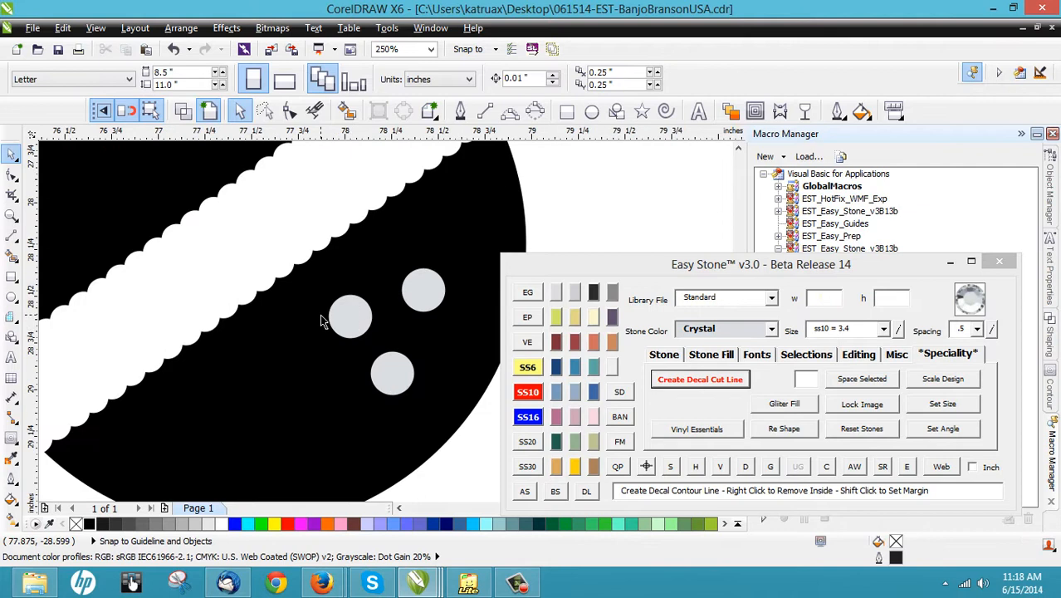
Mark the copied black circle as the cut/trim object for Easy Stone's editing functions.
scroll(333, 322, down, 1)
scroll(347, 322, up, 1)
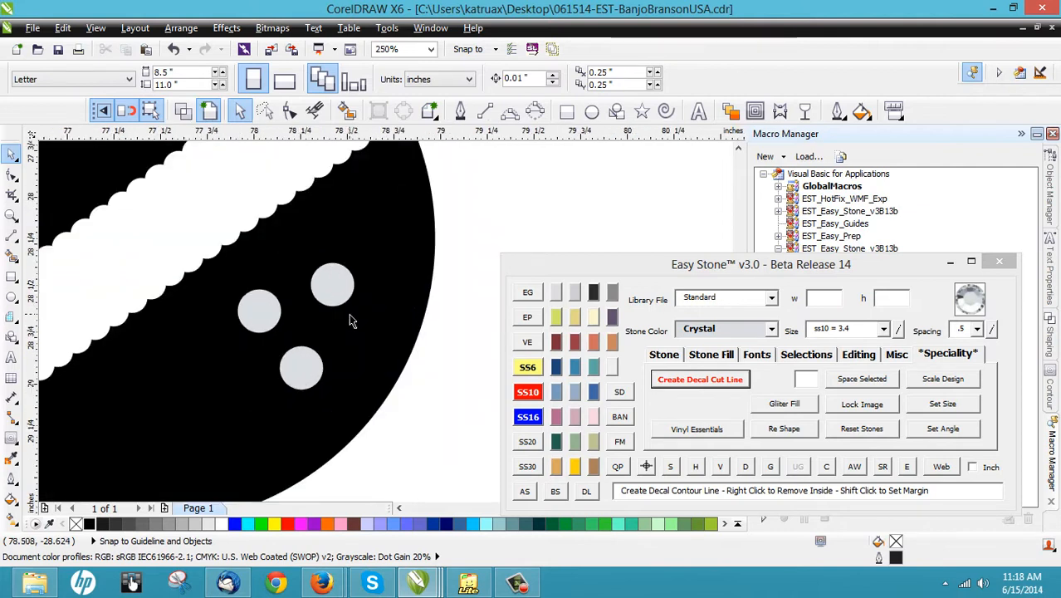
click(859, 355)
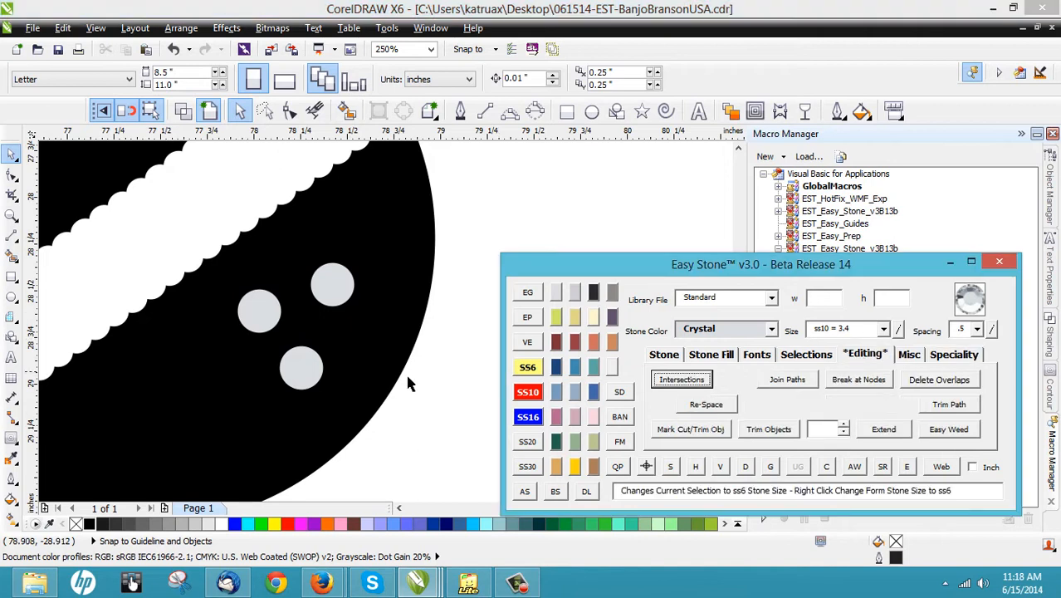
click(466, 379)
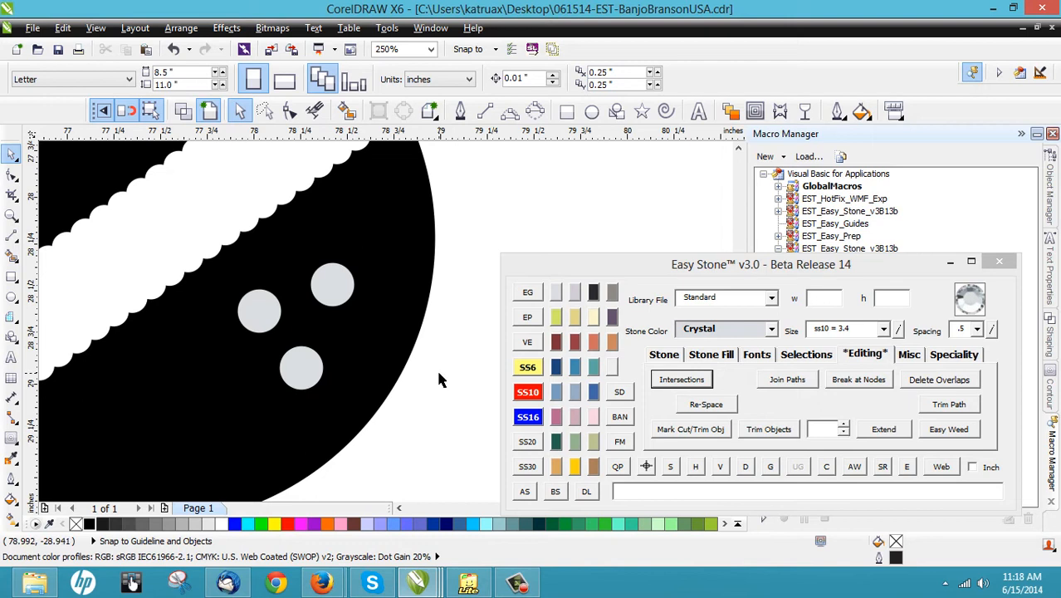
click(379, 342)
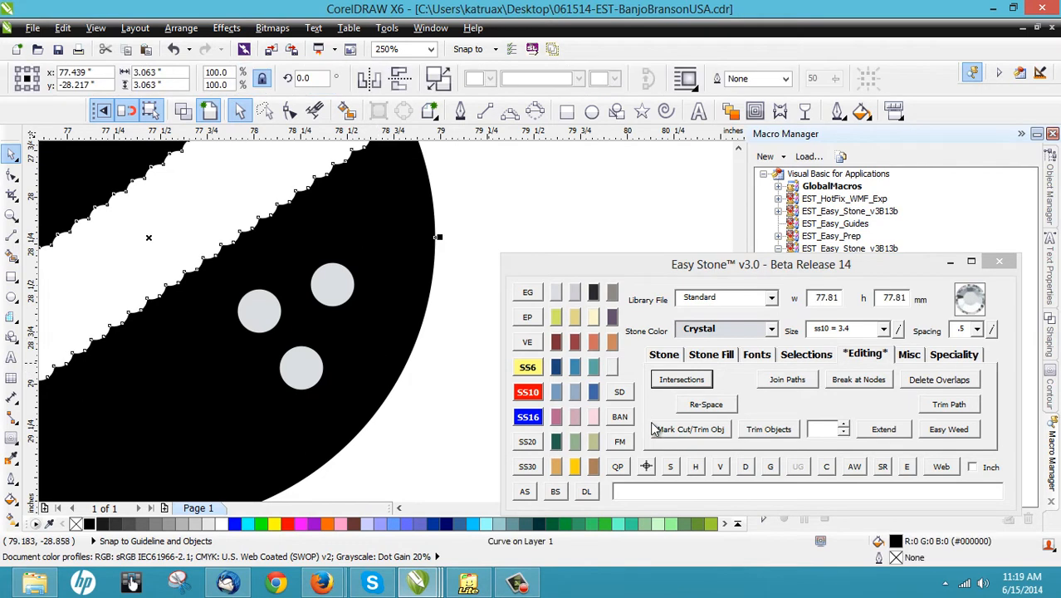
click(677, 439)
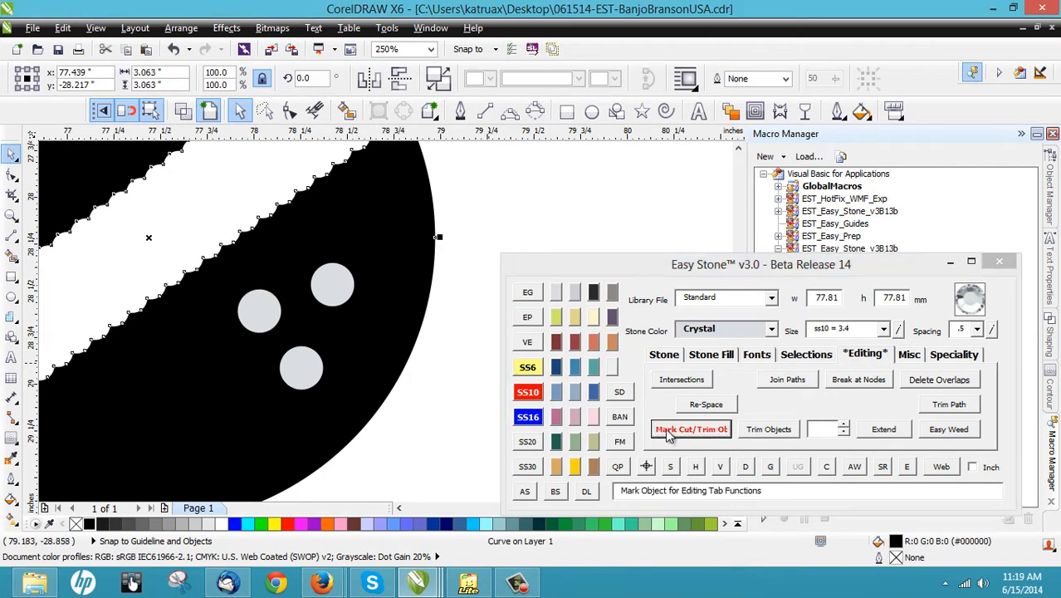
Try trimming the marked black circle with the three stones selected on its lower half.
click(442, 393)
scroll(388, 305, down, 1)
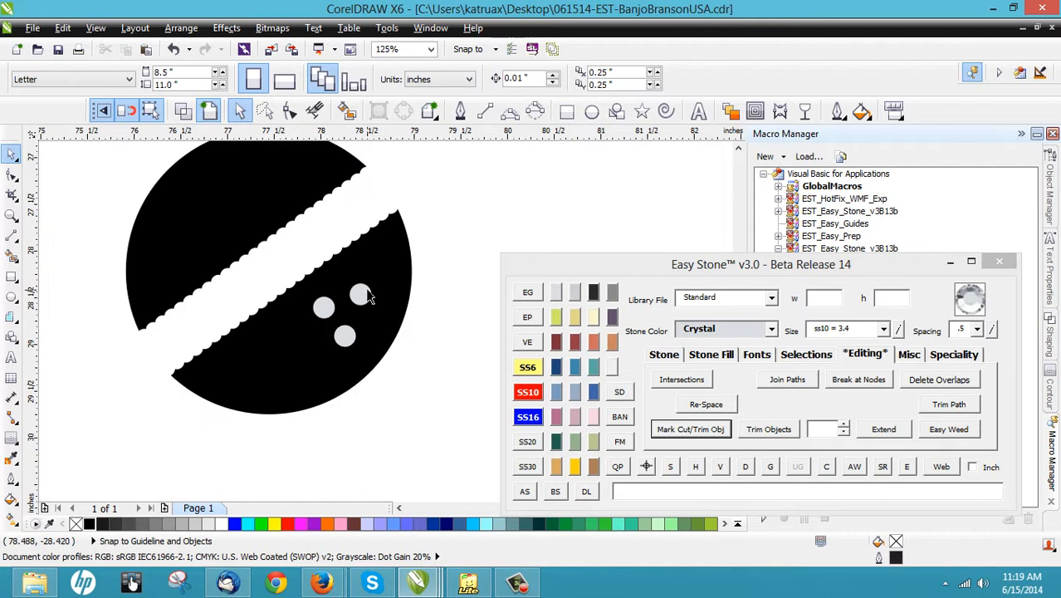
scroll(347, 289, up, 1)
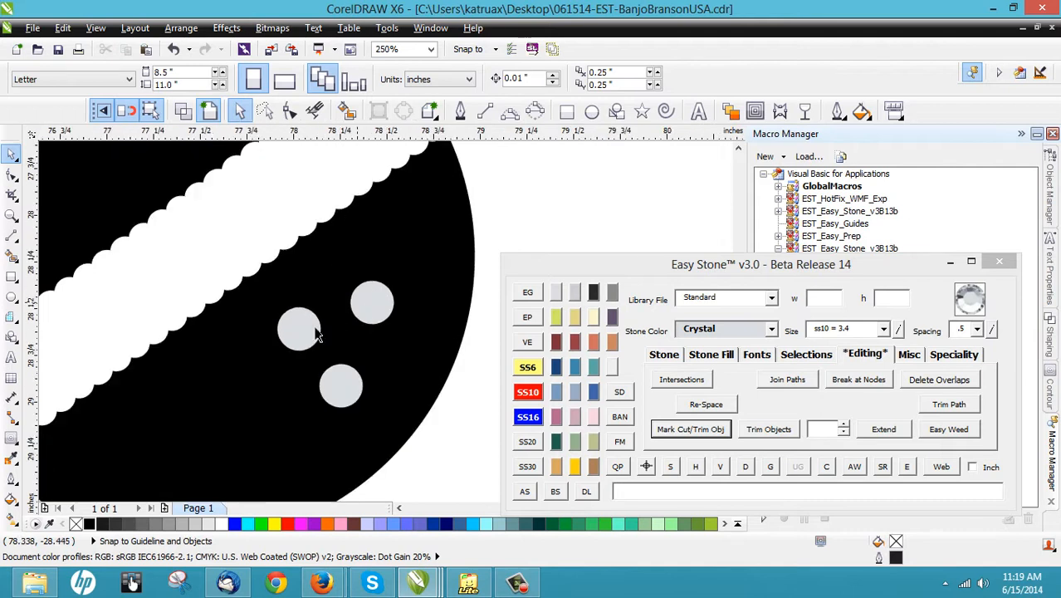
click(370, 311)
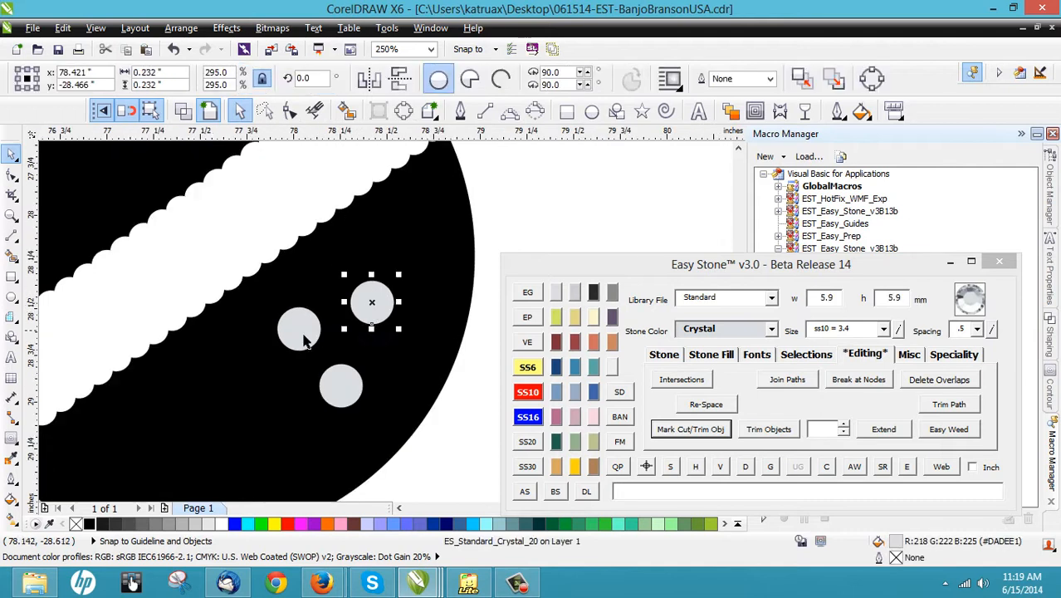
shift+click(300, 331)
shift+click(337, 386)
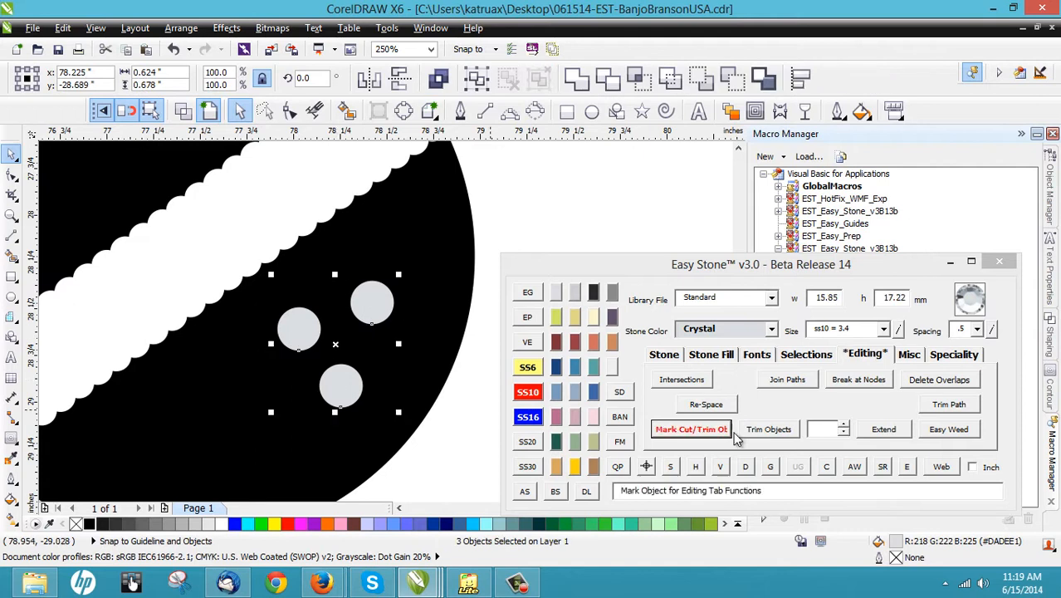
click(821, 430)
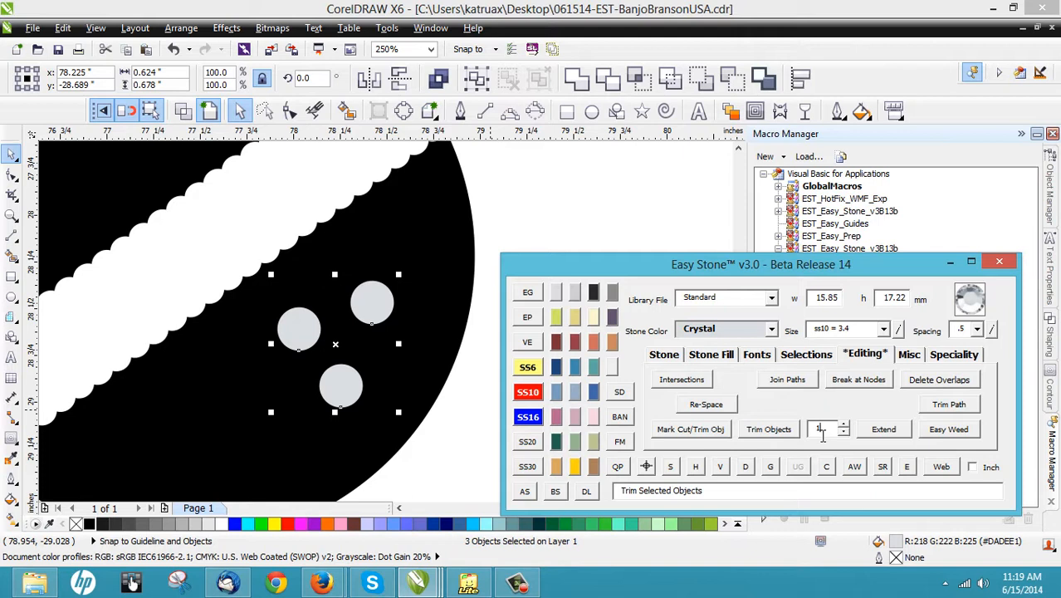
click(769, 432)
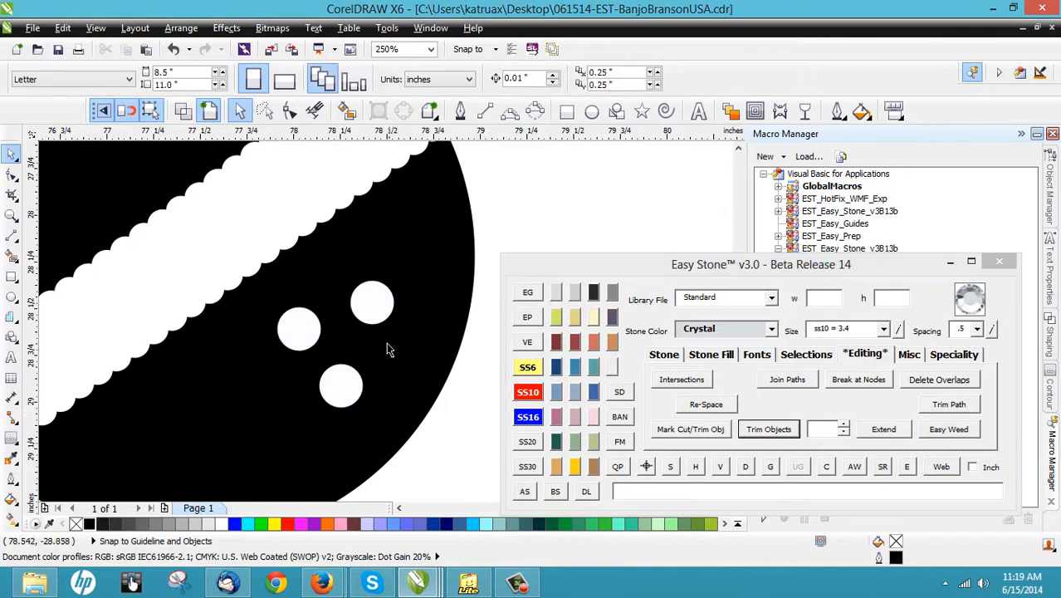
Check the cut-outs by shifting the black circle, and undo the move and the trim.
click(369, 309)
mouse_move(370, 309)
mouse_down()
mouse_move(376, 320)
mouse_move(370, 302)
mouse_up()
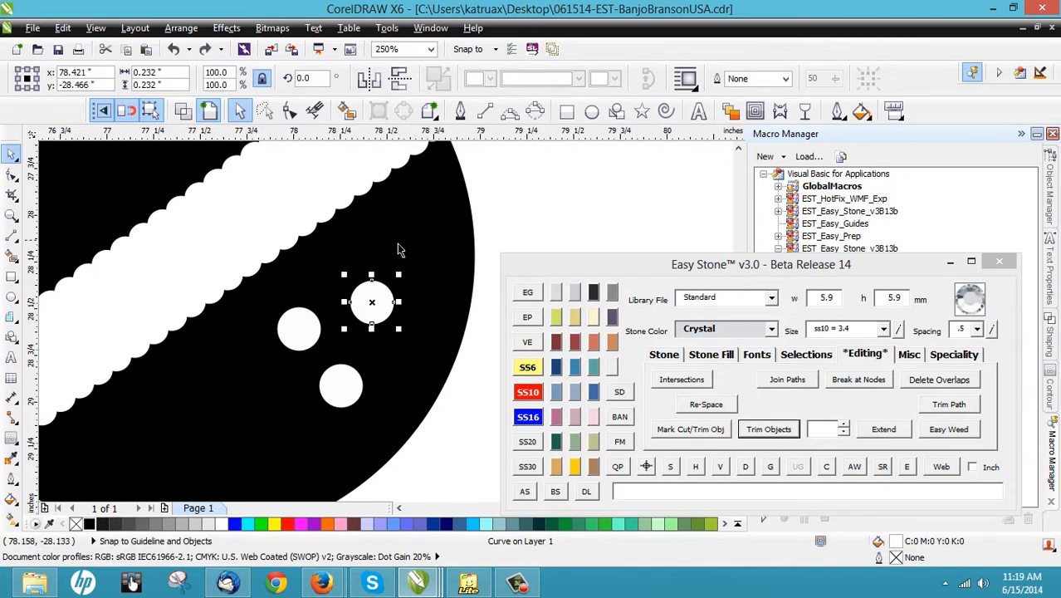
click(400, 251)
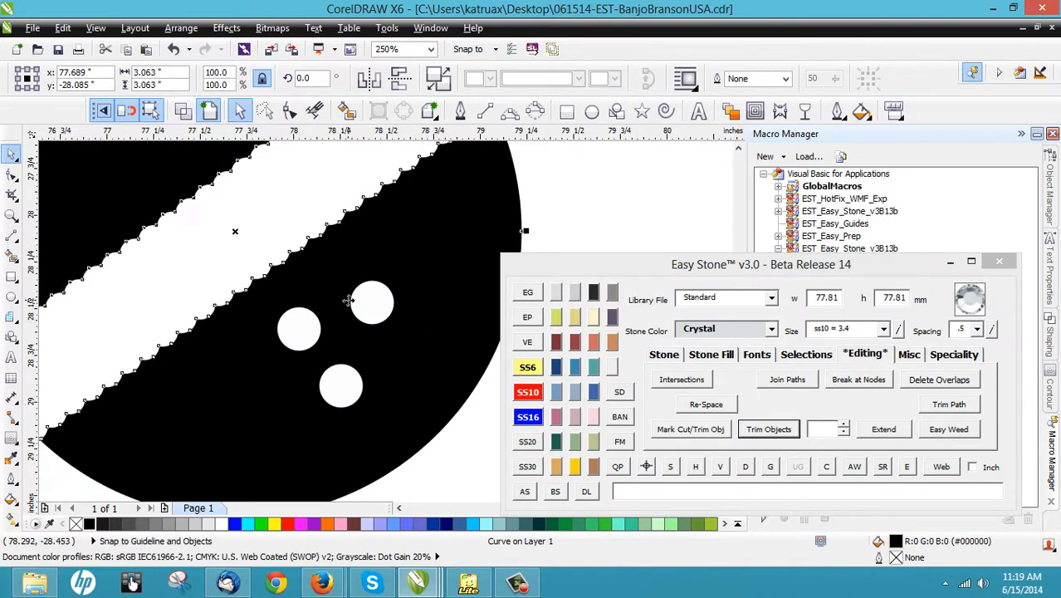
click(341, 384)
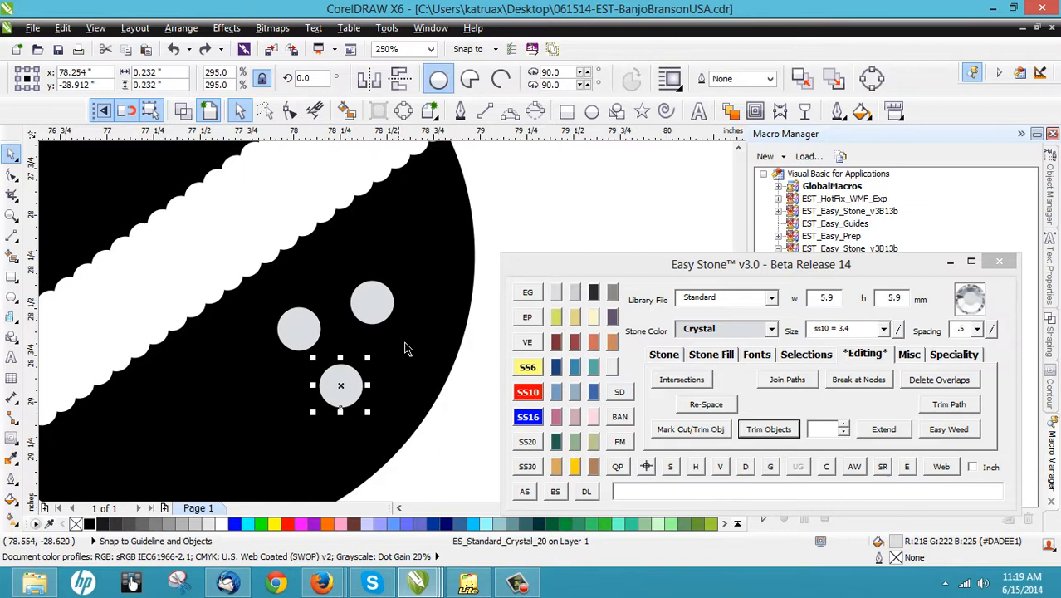
Mark the black circle as the trim object again and trim it around the three stones with a margin of 1.
click(458, 389)
click(444, 356)
click(688, 429)
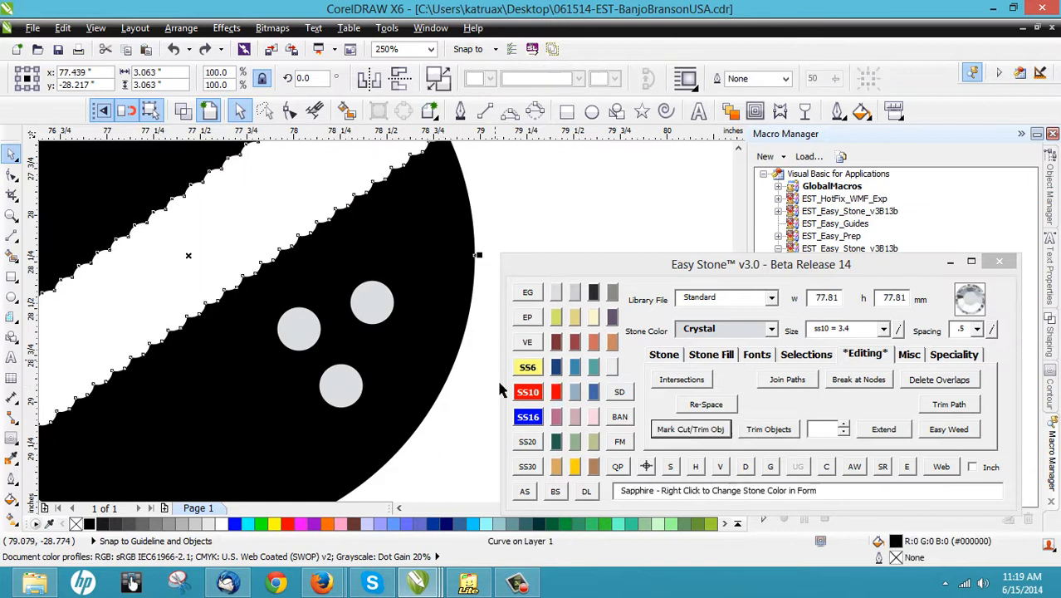
click(371, 309)
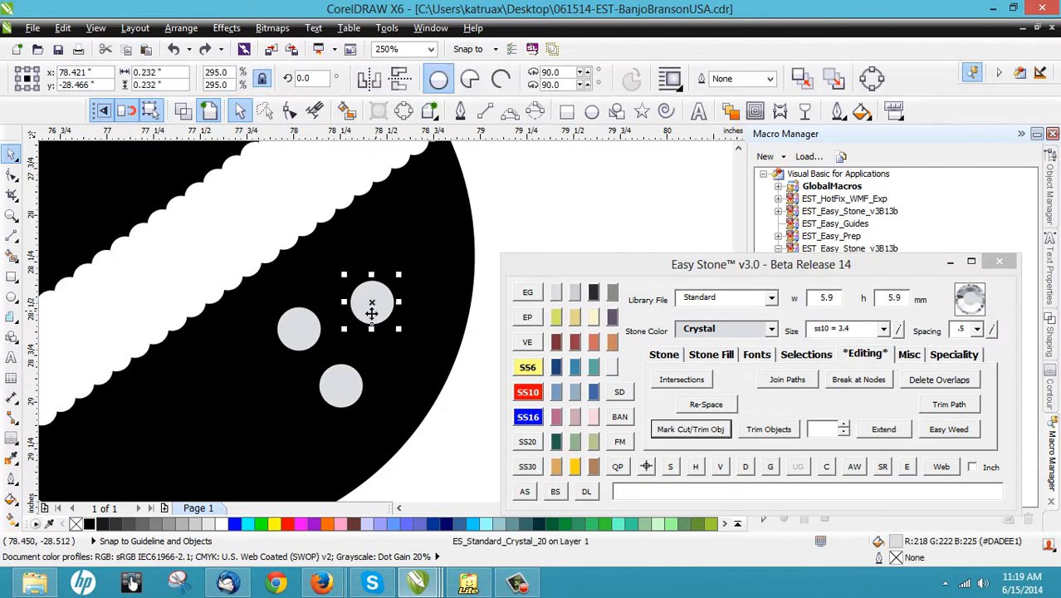
shift+click(292, 334)
shift+click(347, 389)
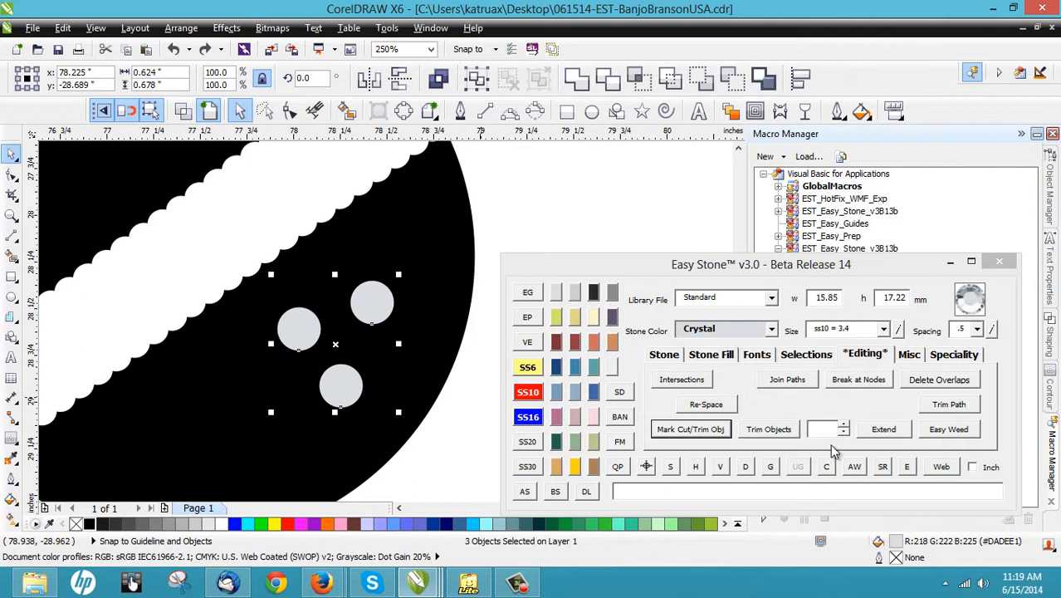
click(805, 432)
text(1)
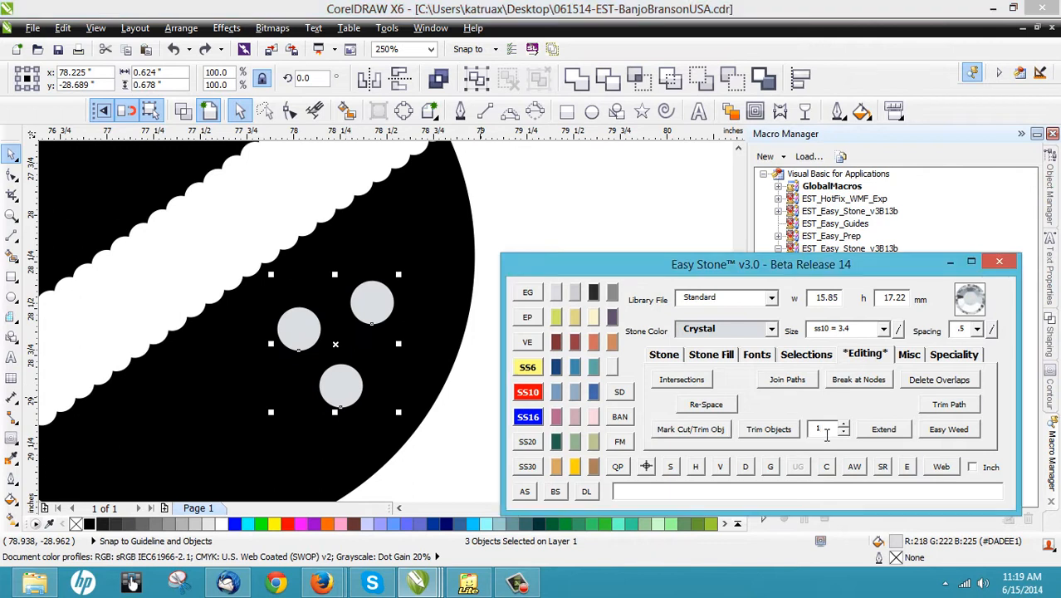
click(768, 438)
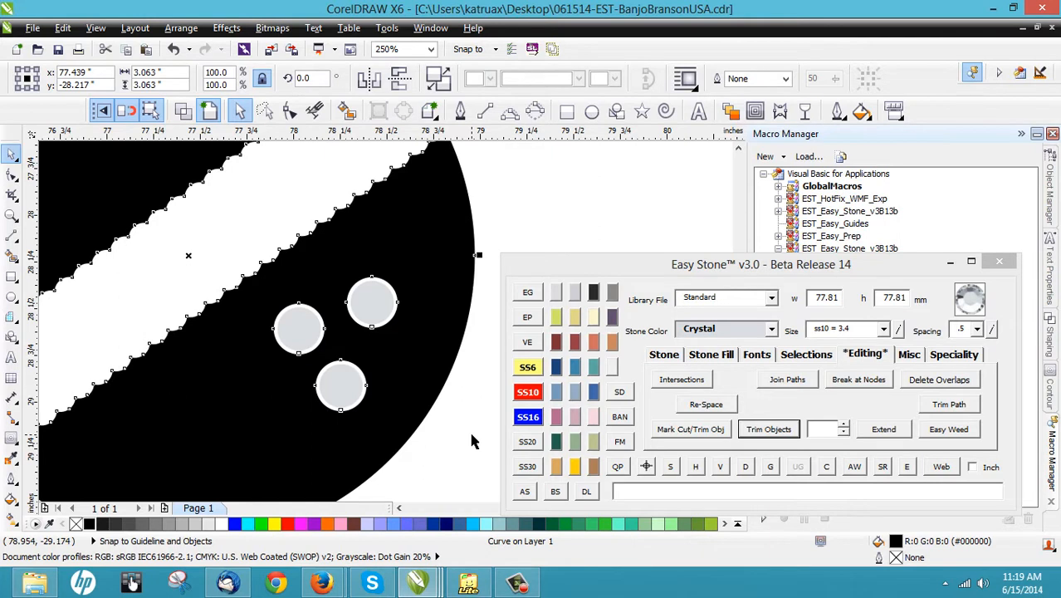
Inspect the gap around the uppermost of the three stones up close, and undo the trim with margin 1.
click(471, 440)
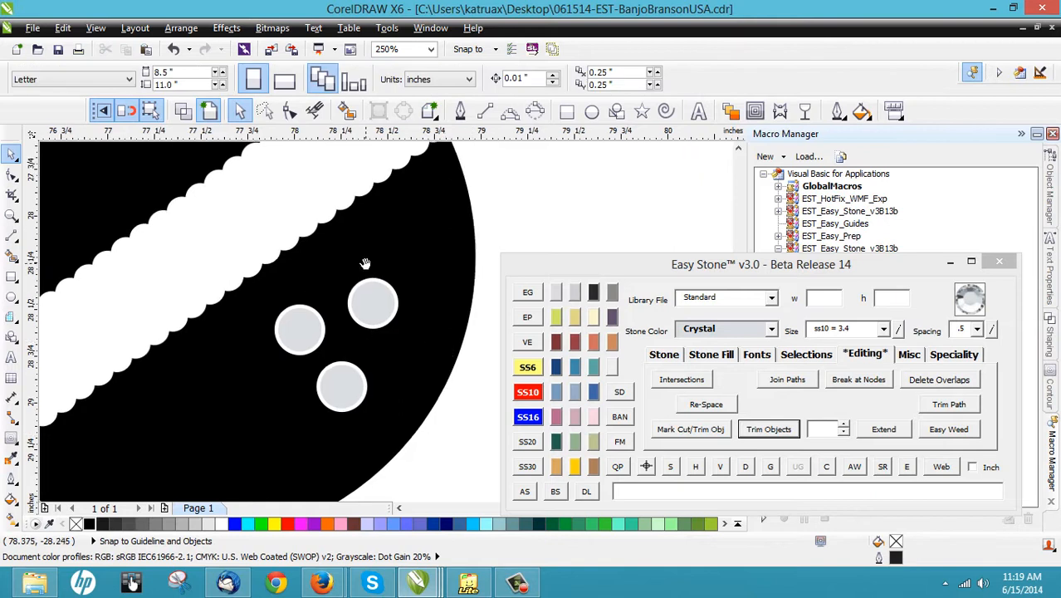
scroll(365, 264, up, 4)
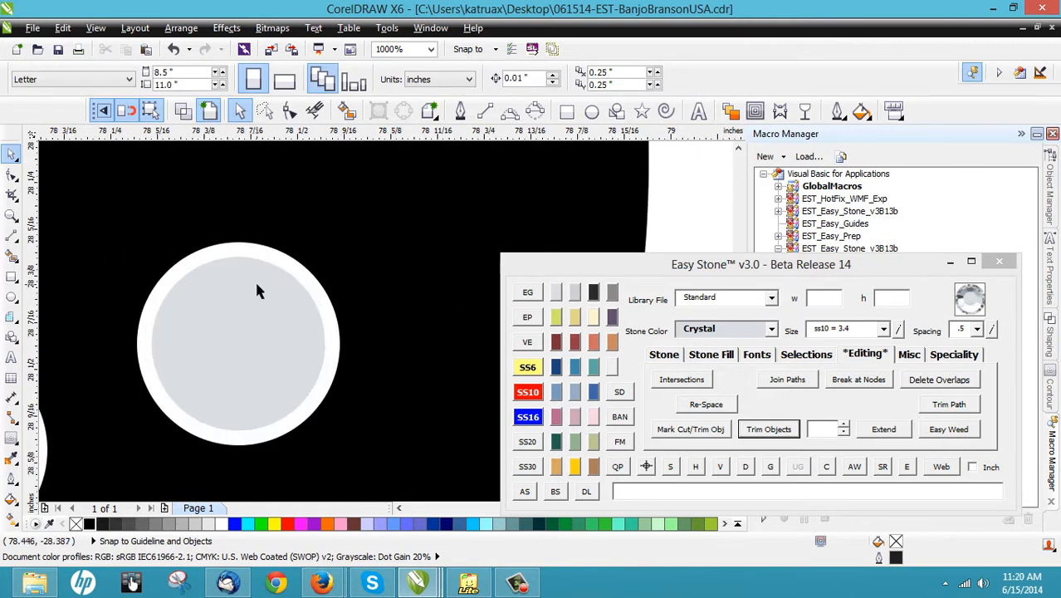
click(256, 289)
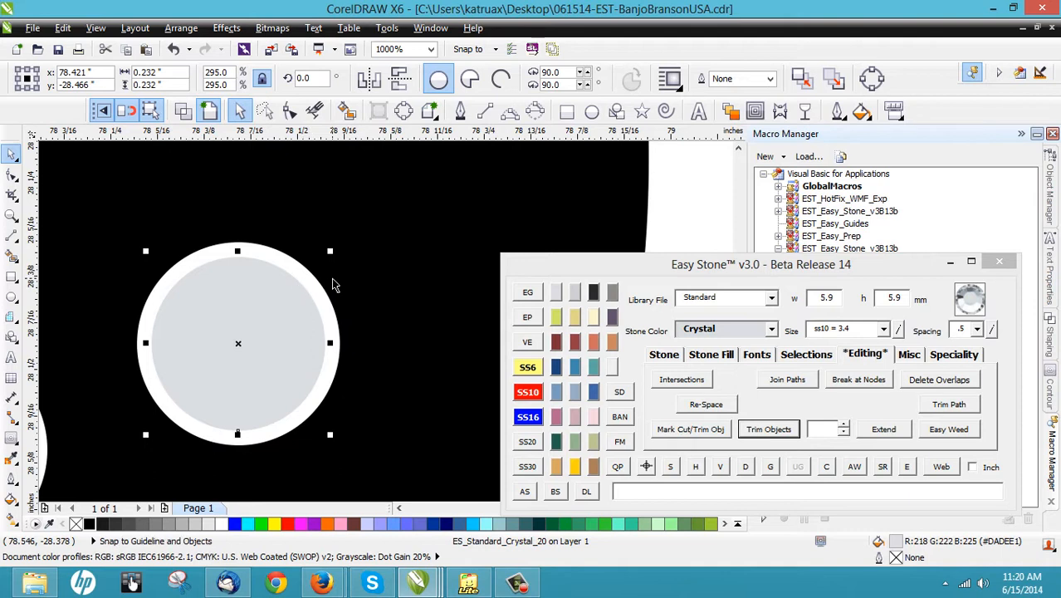
scroll(294, 270, down, 3)
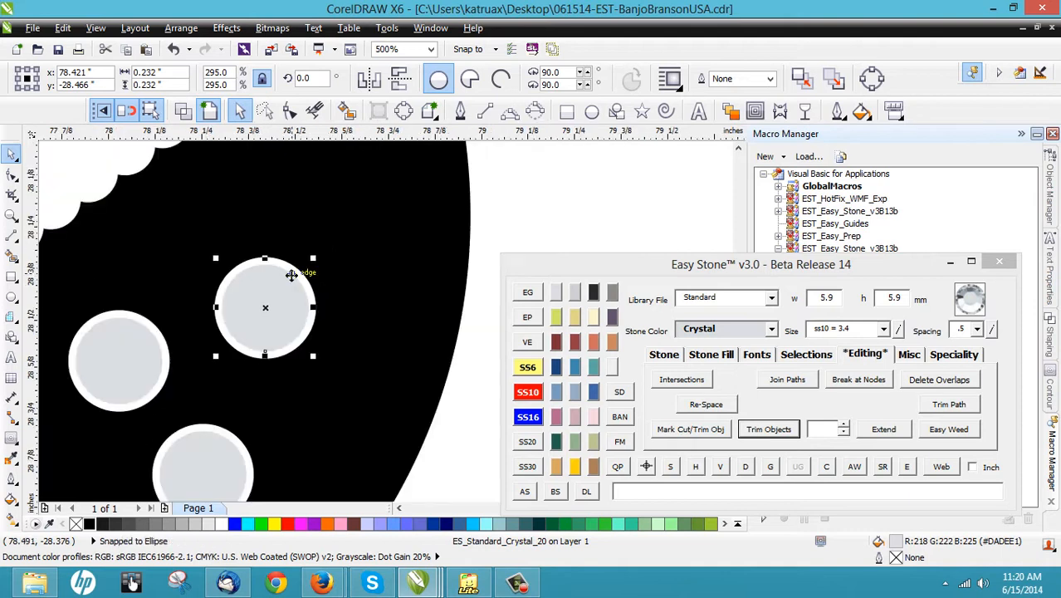
key(ctrl+z)
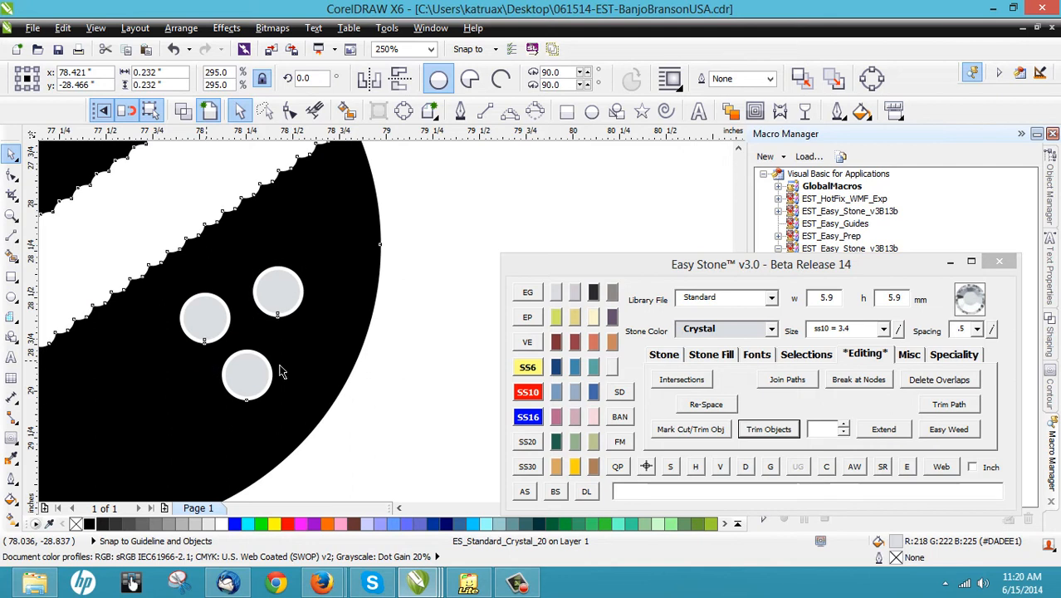
click(388, 380)
Mark the black circle as the trim object and trim it with the three stones using a margin of -1.
click(329, 357)
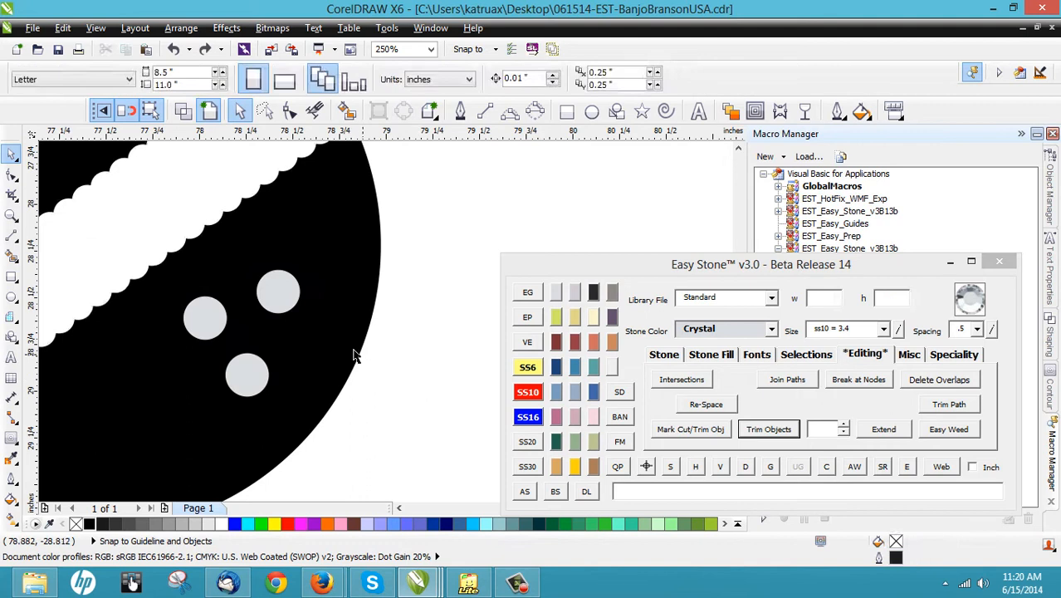
click(690, 429)
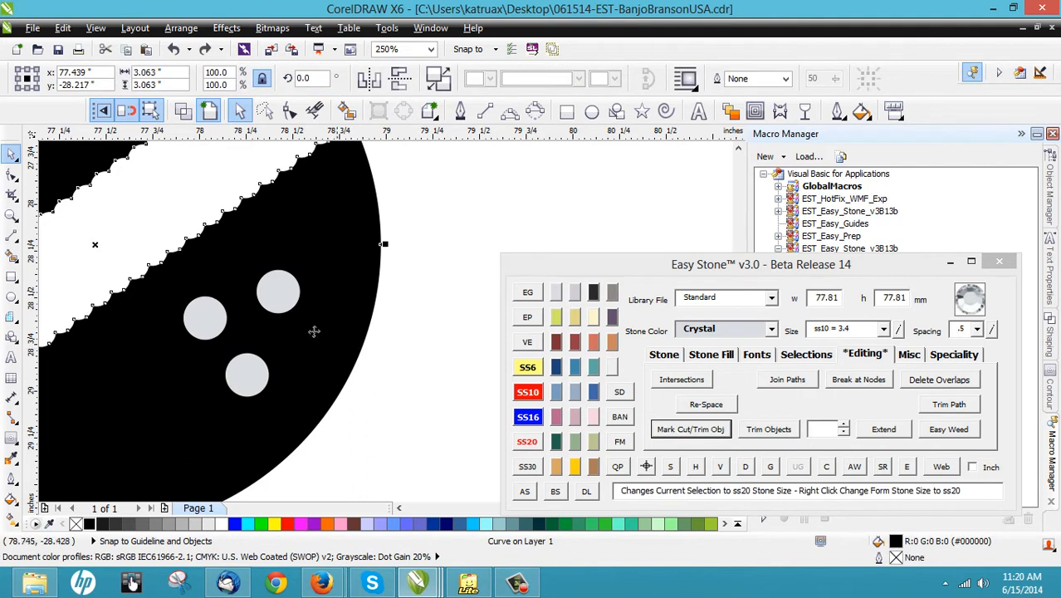
click(274, 292)
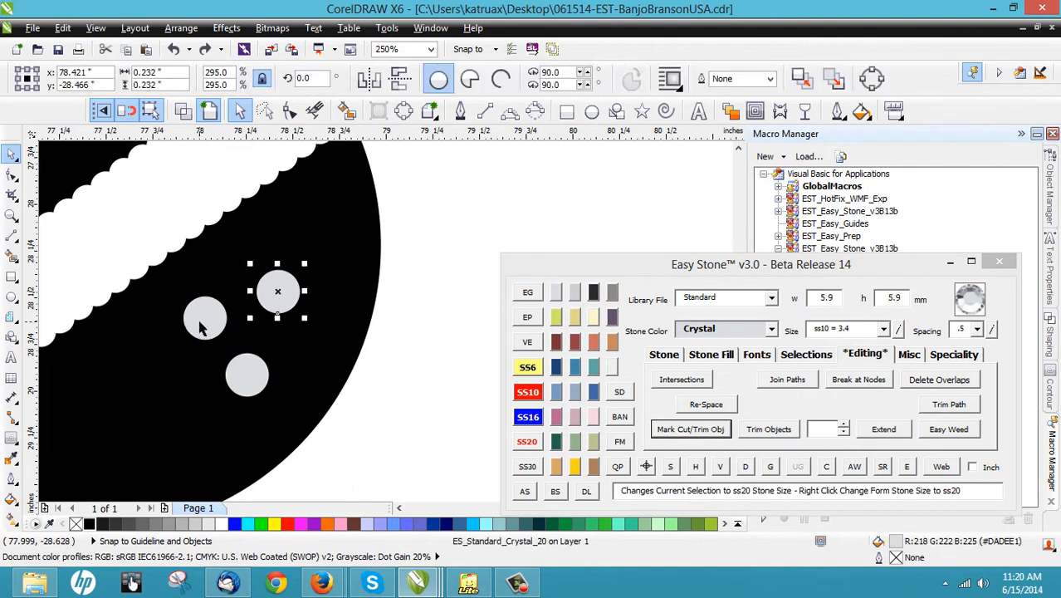
shift+click(208, 311)
shift+click(244, 369)
click(825, 429)
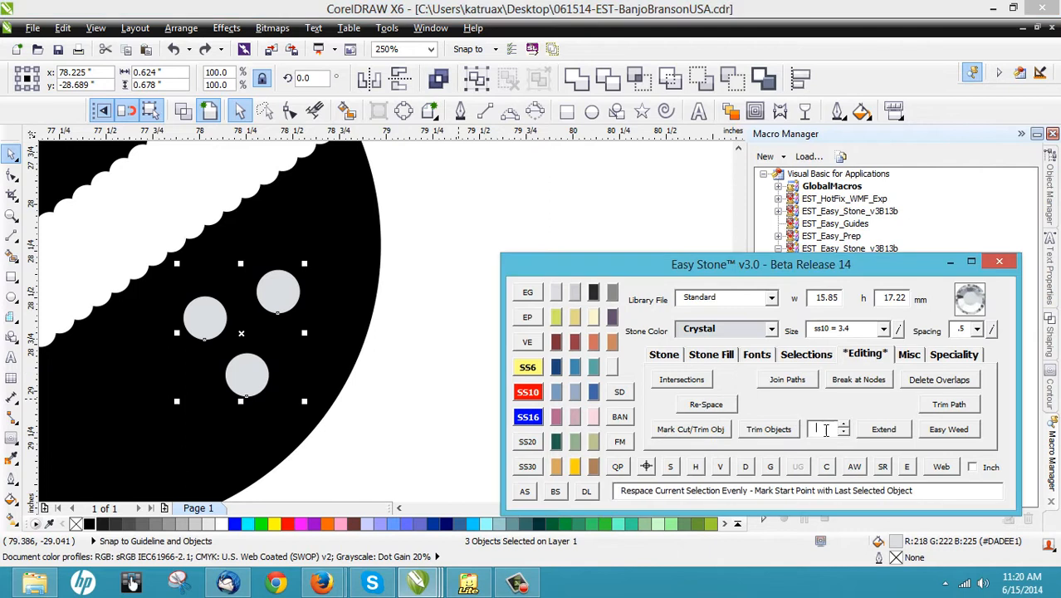
text(2)
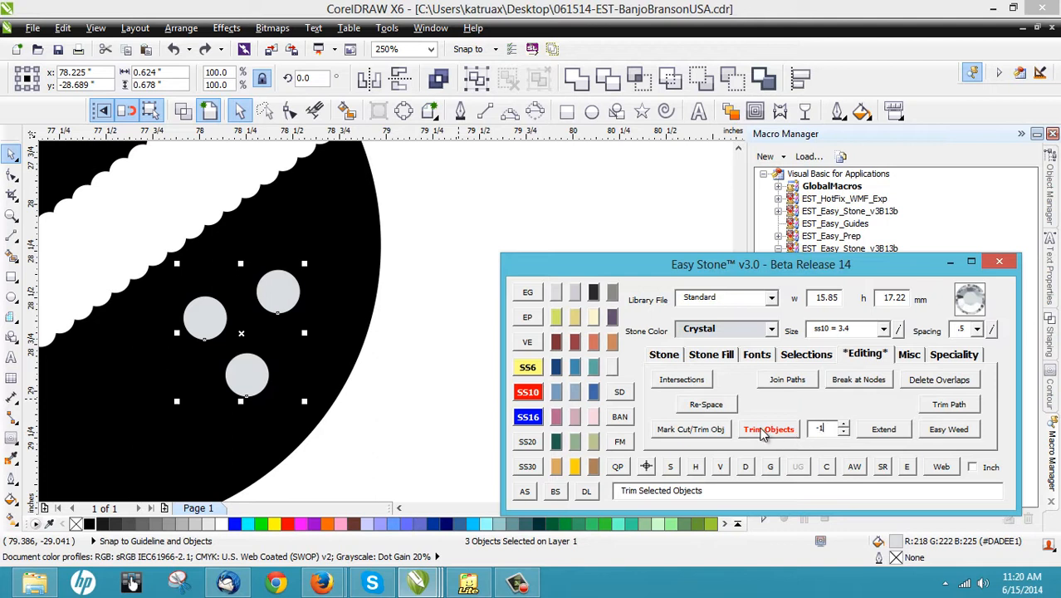
click(766, 430)
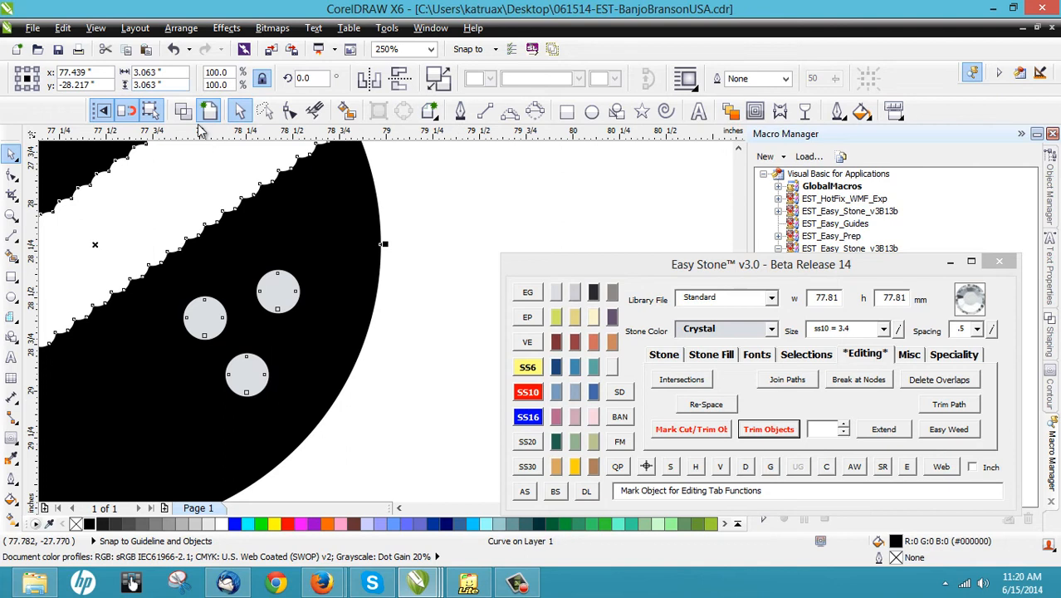
Inspect the cut-out outlines beneath the three stones, and move the black circle about 0.15 inch right and 0.14 inch down.
click(370, 368)
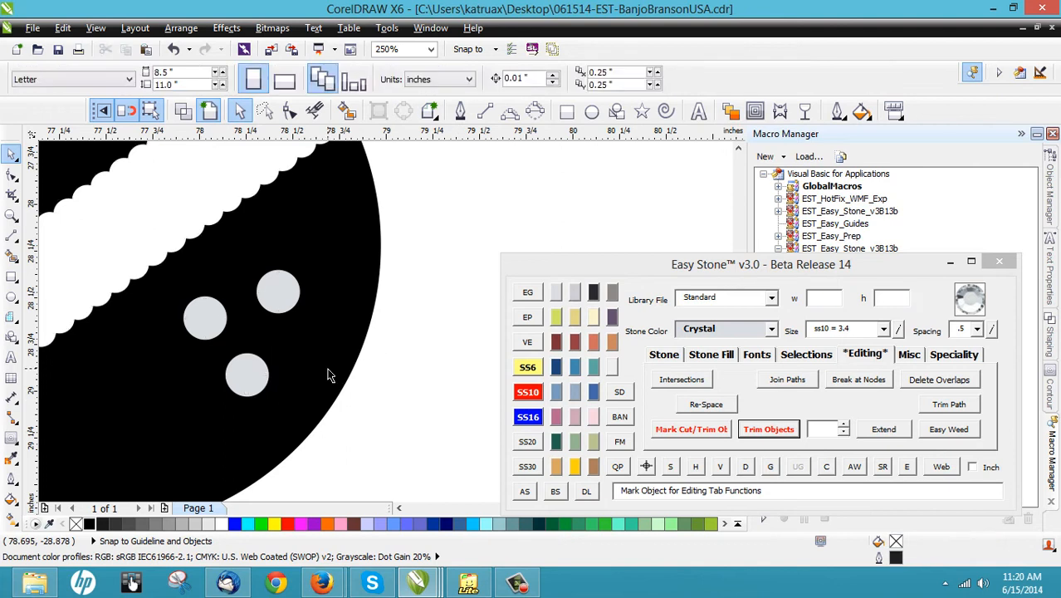
click(330, 374)
key(F10)
scroll(220, 345, up, 3)
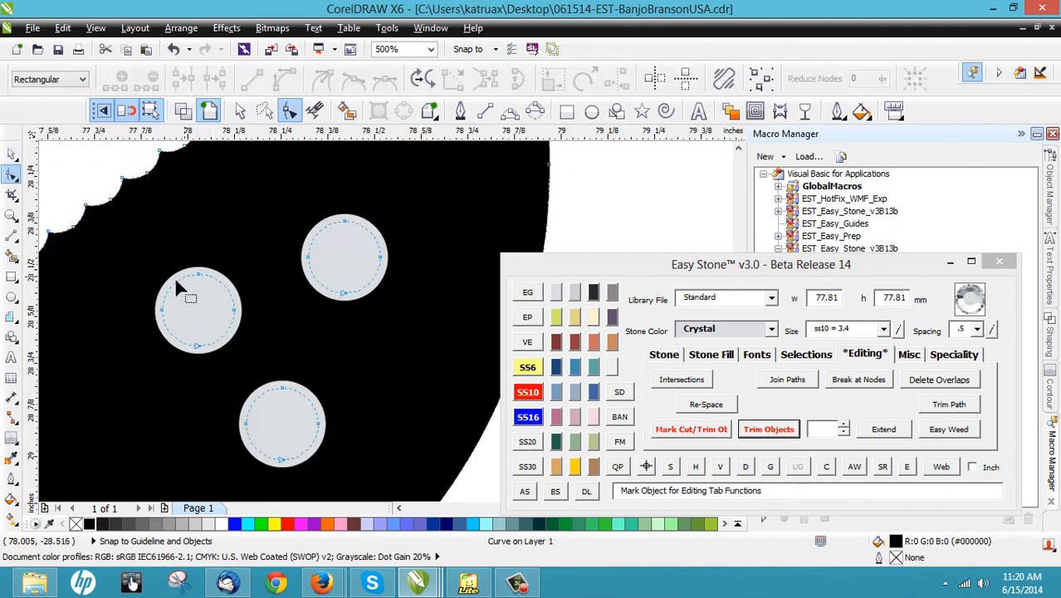
click(13, 154)
key(Escape)
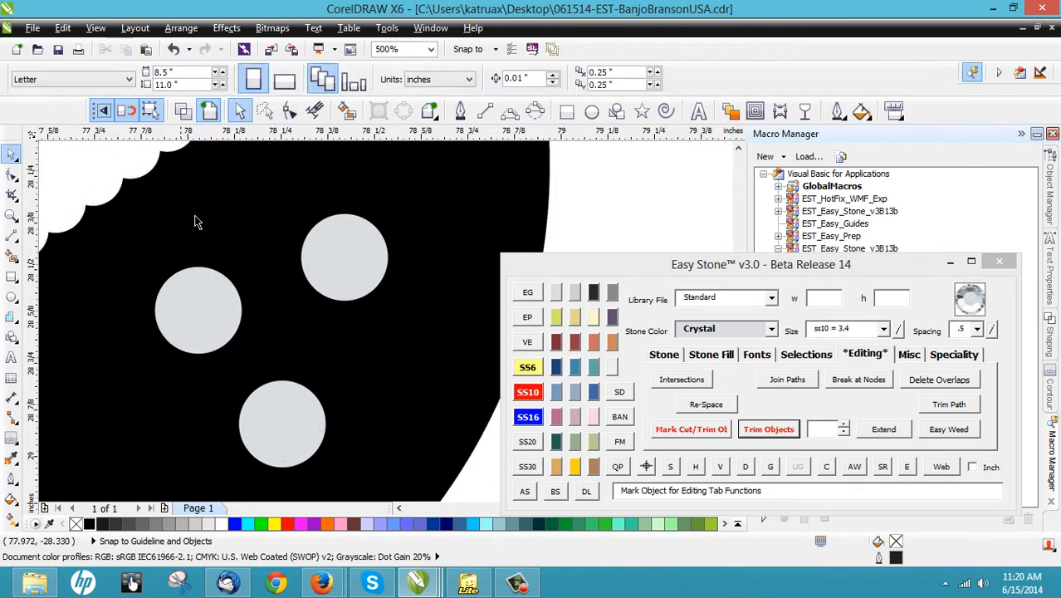
scroll(233, 237, down, 2)
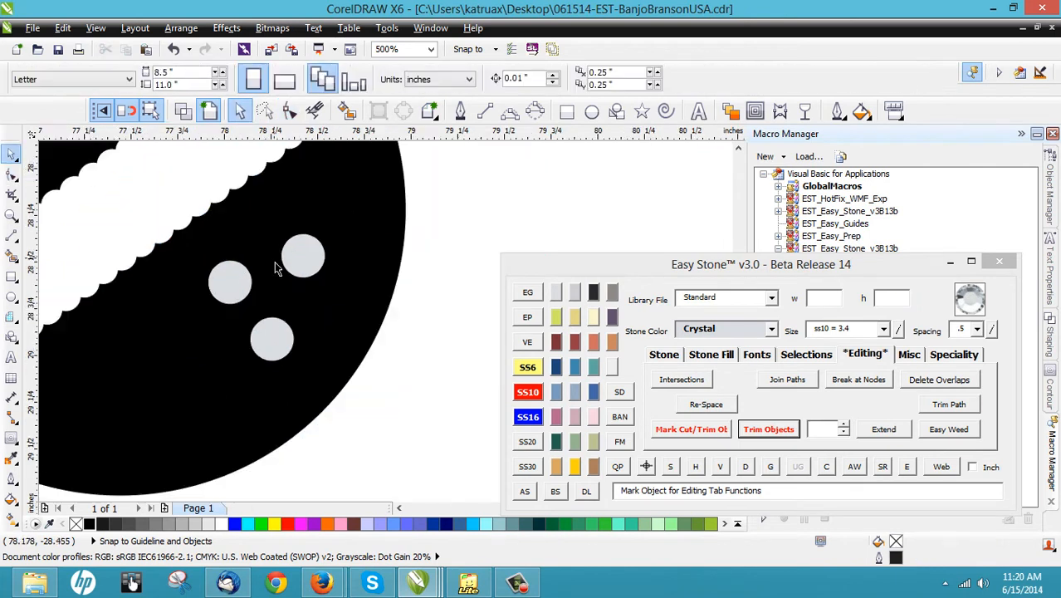
click(328, 325)
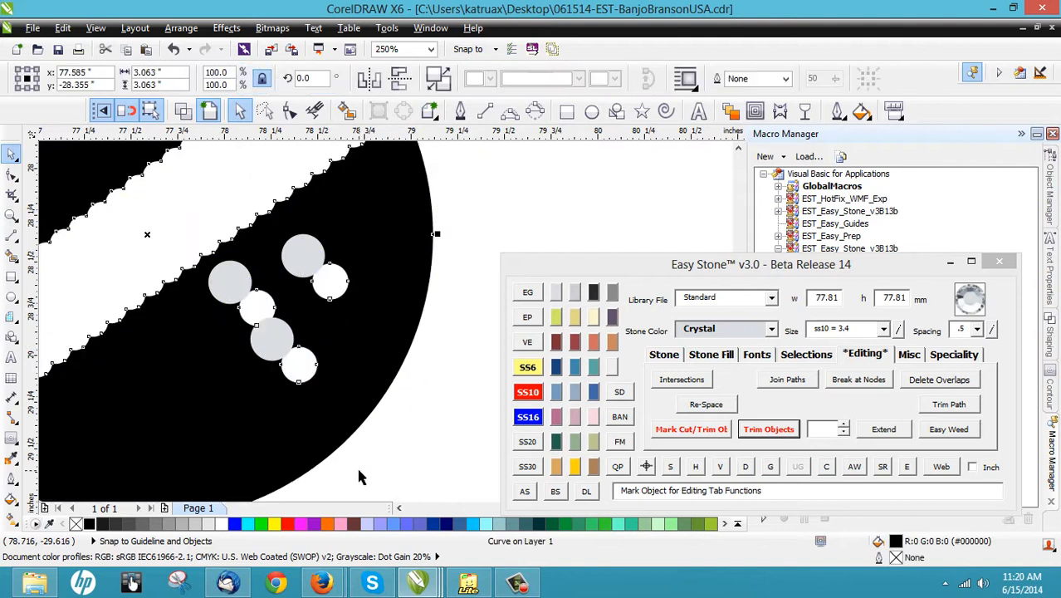
Undo the last move of the black circle and deselect it.
key(ctrl+z)
click(422, 424)
scroll(217, 276, up, 1)
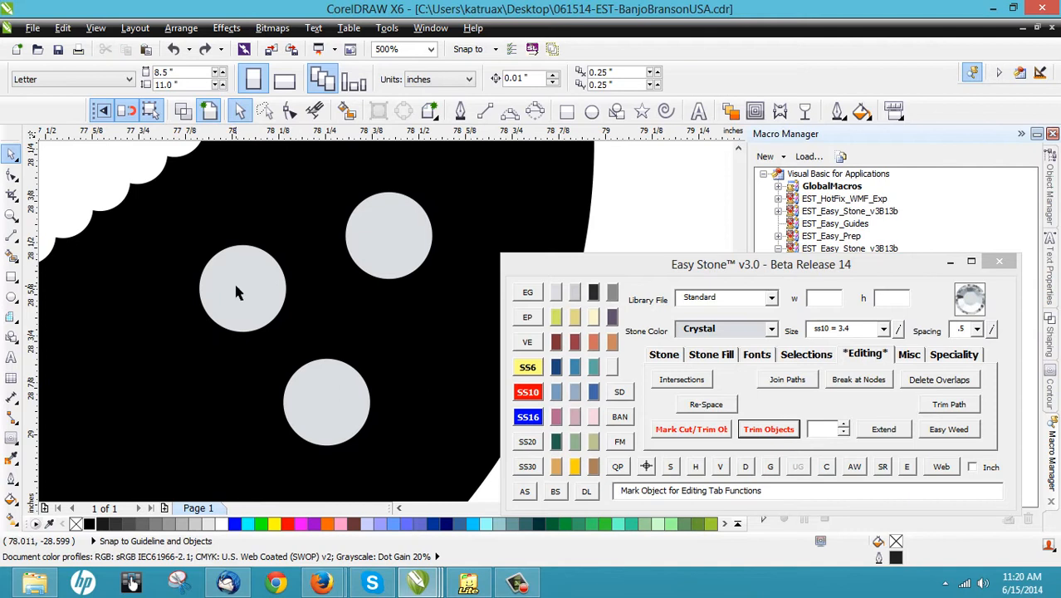
Inspect the edges of the three stones against the black circle up close, selecting the uppermost stone and releasing it again.
scroll(268, 283, down, 1)
scroll(363, 267, up, 1)
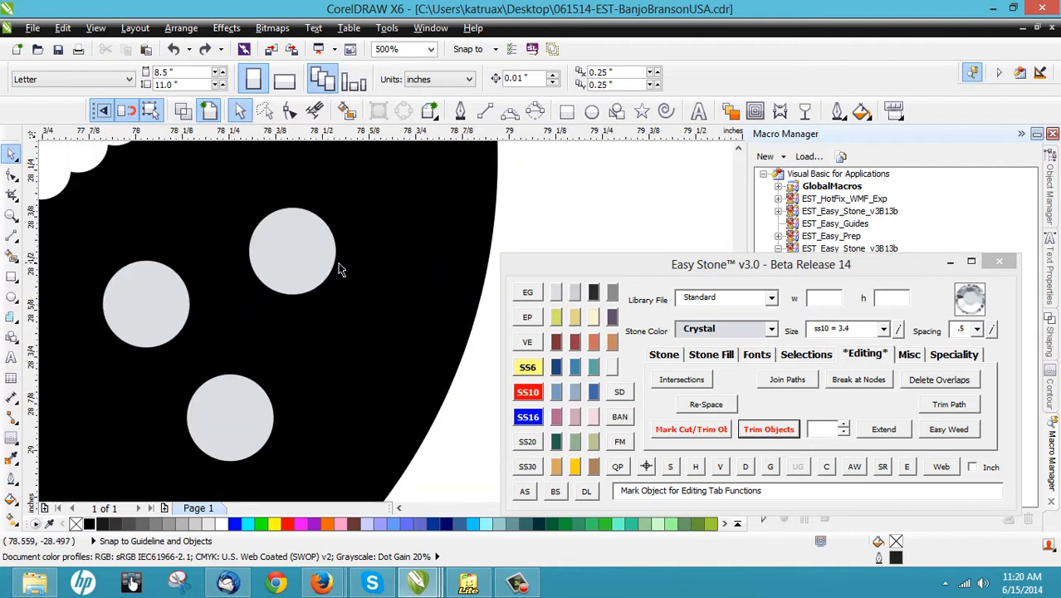
click(299, 260)
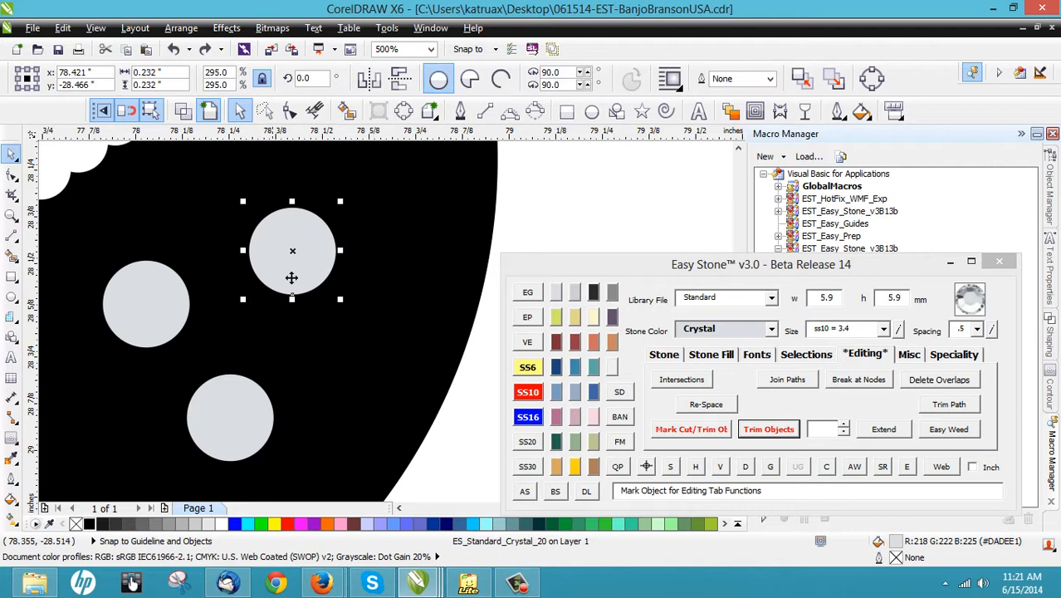
scroll(380, 278, down, 1)
scroll(302, 269, up, 1)
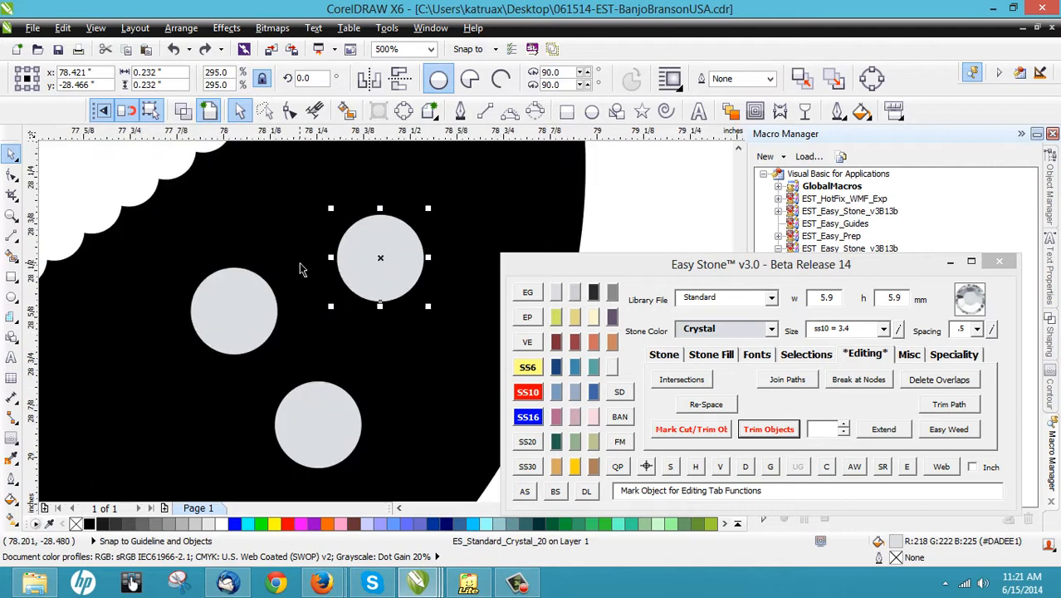
scroll(303, 268, down, 1)
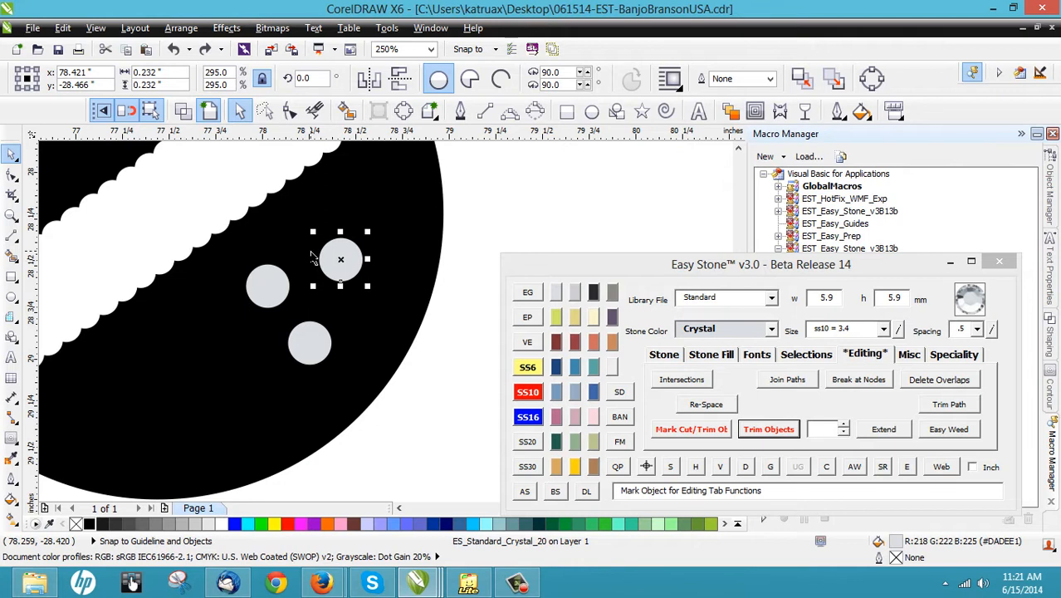
click(468, 373)
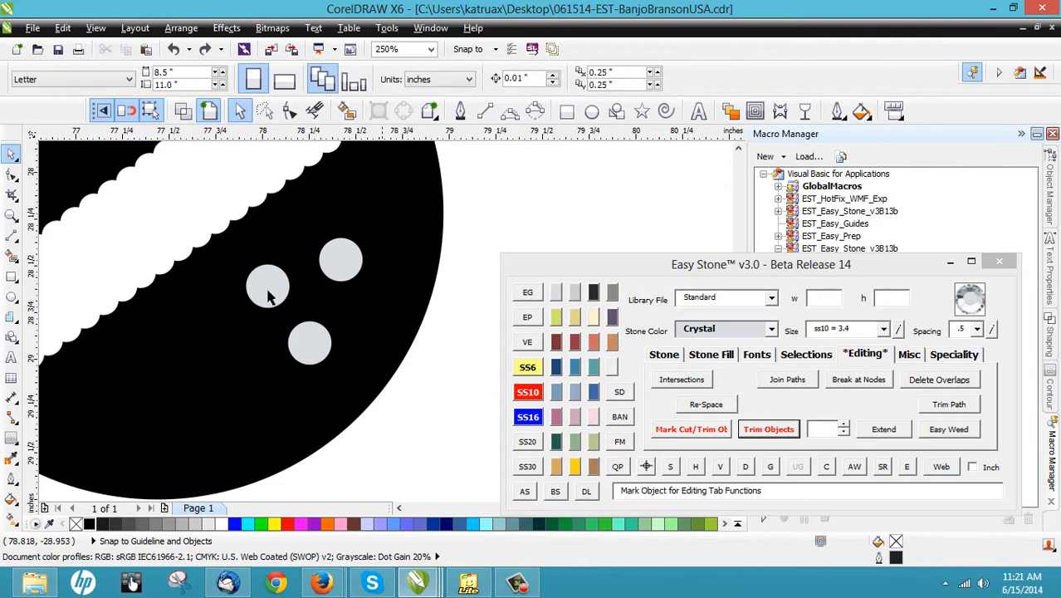
Delete the black practice circle below the USA lettering together with its three stones.
scroll(271, 289, down, 1)
scroll(328, 332, down, 2)
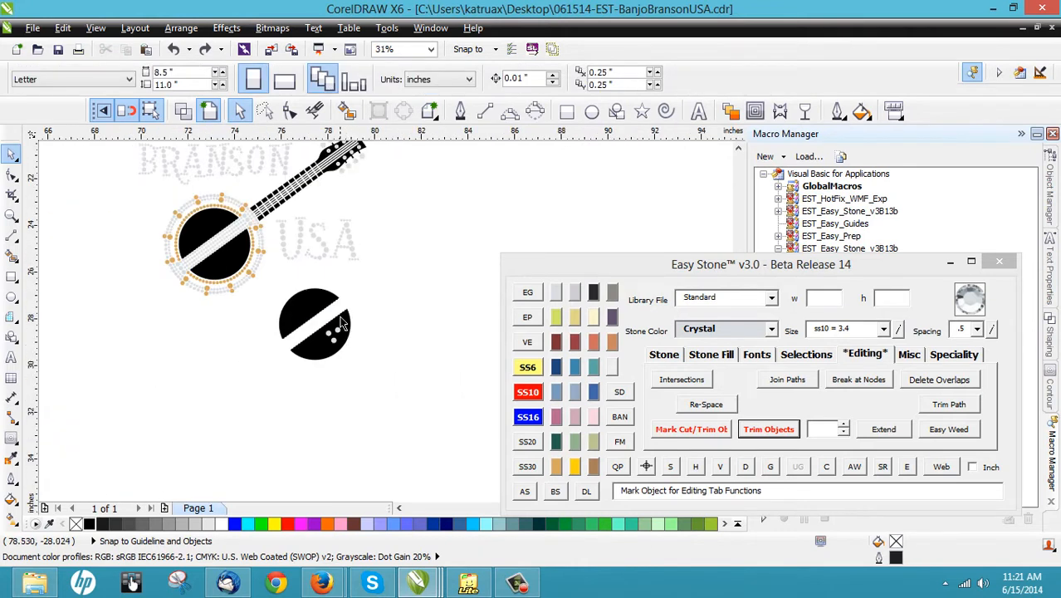
scroll(324, 307, up, 1)
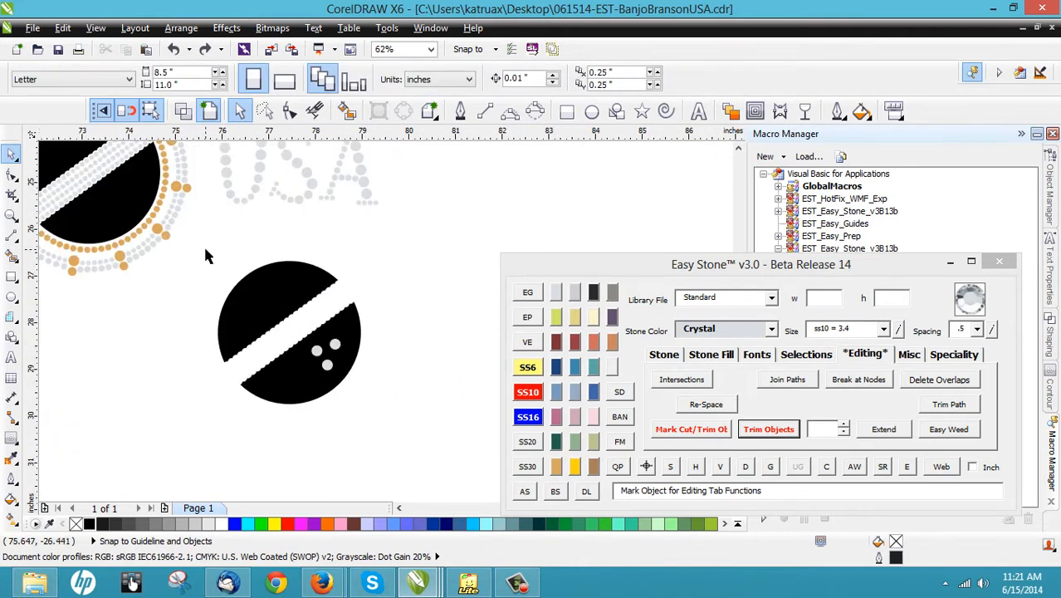
drag(203, 245, 415, 440)
key(Delete)
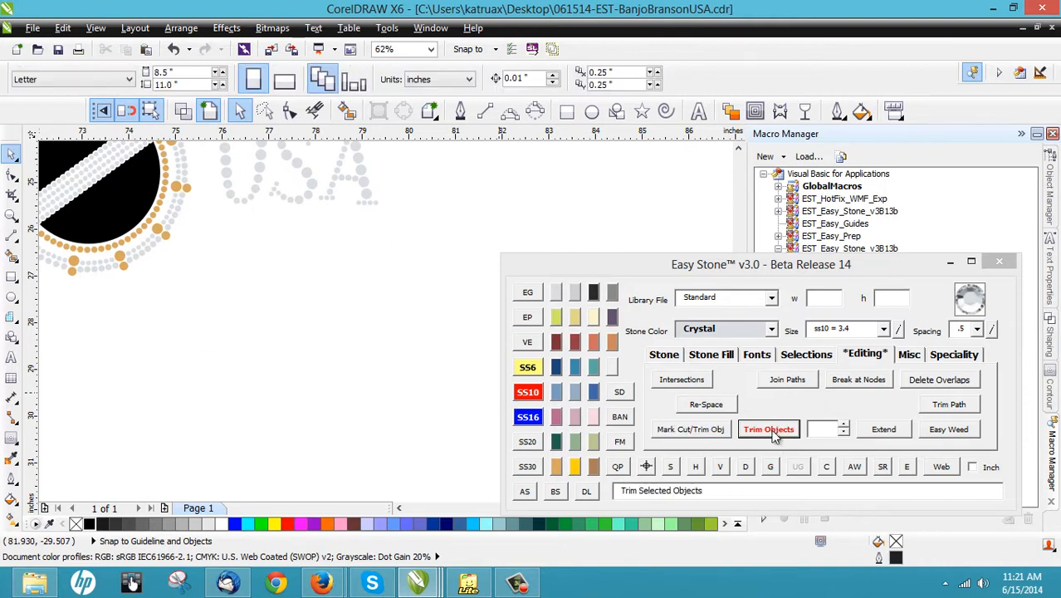
Examine the remaining banjo design with its BRANSON and USA stone lettering.
scroll(365, 324, down, 2)
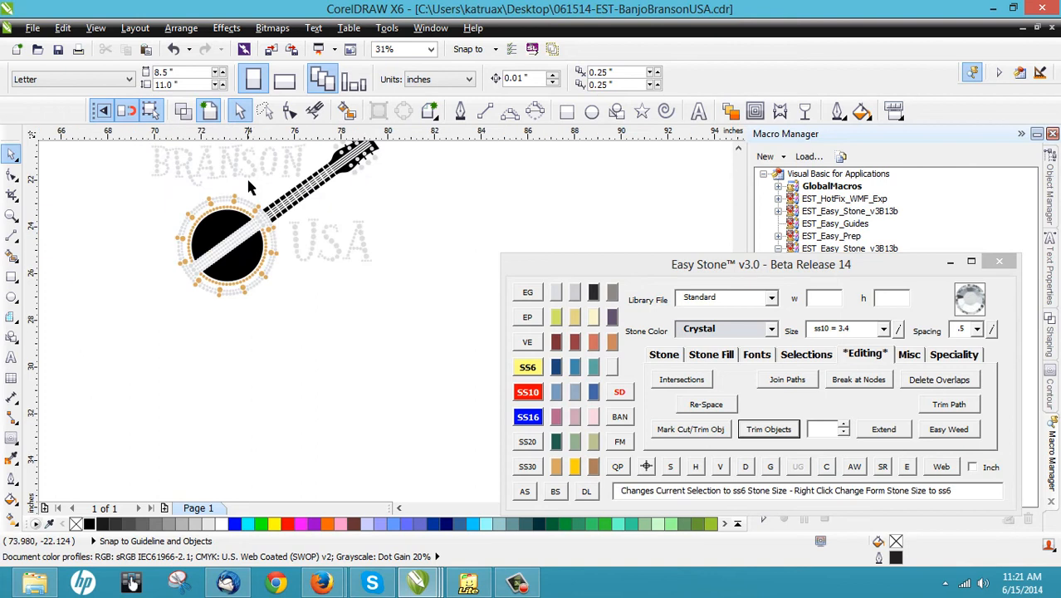
scroll(272, 249, down, 1)
scroll(272, 249, up, 1)
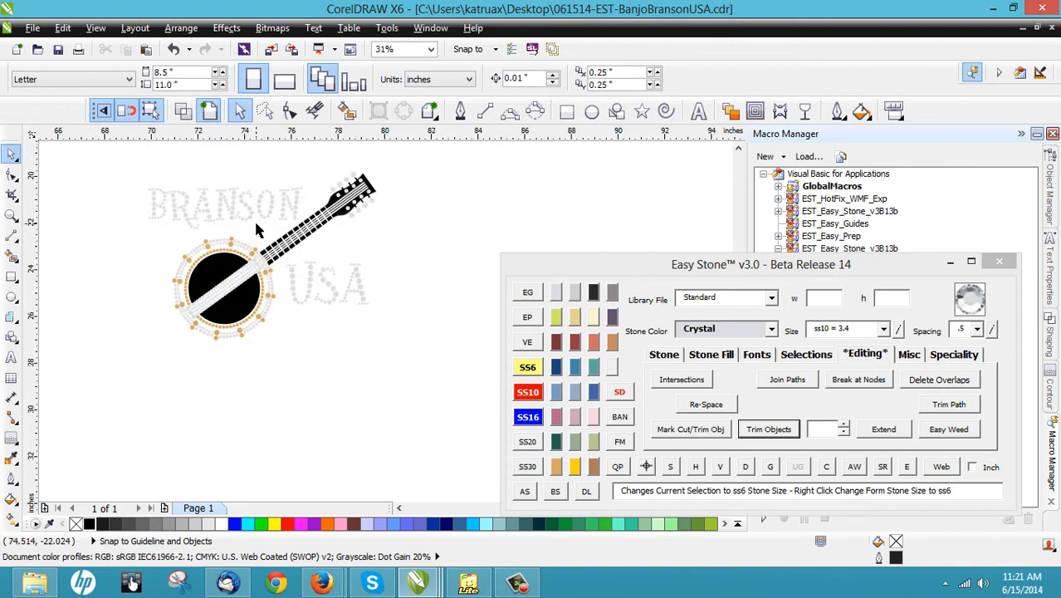
scroll(257, 227, up, 2)
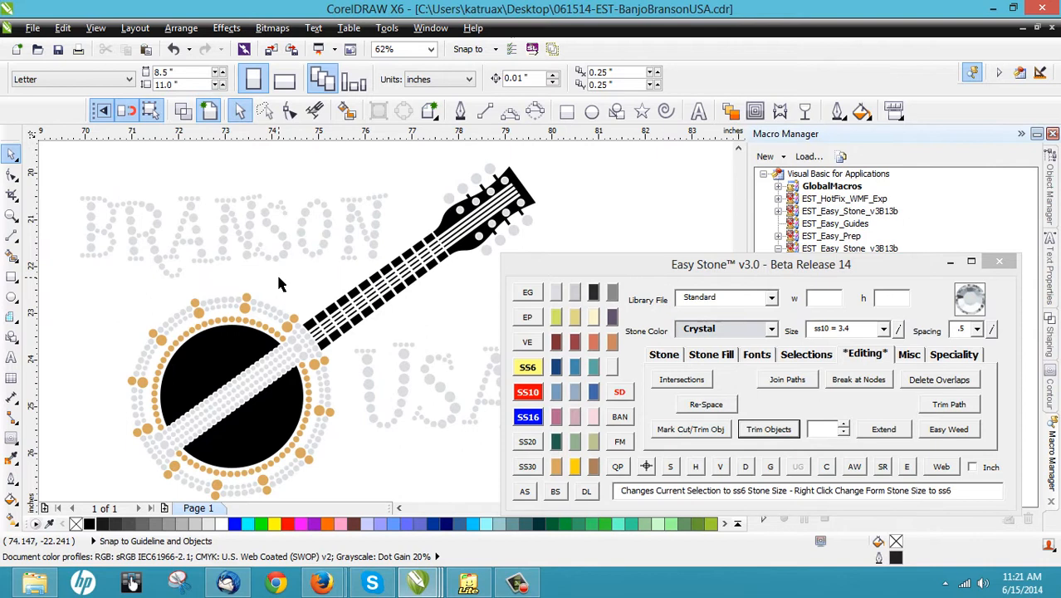
scroll(290, 347, up, 1)
scroll(320, 330, down, 1)
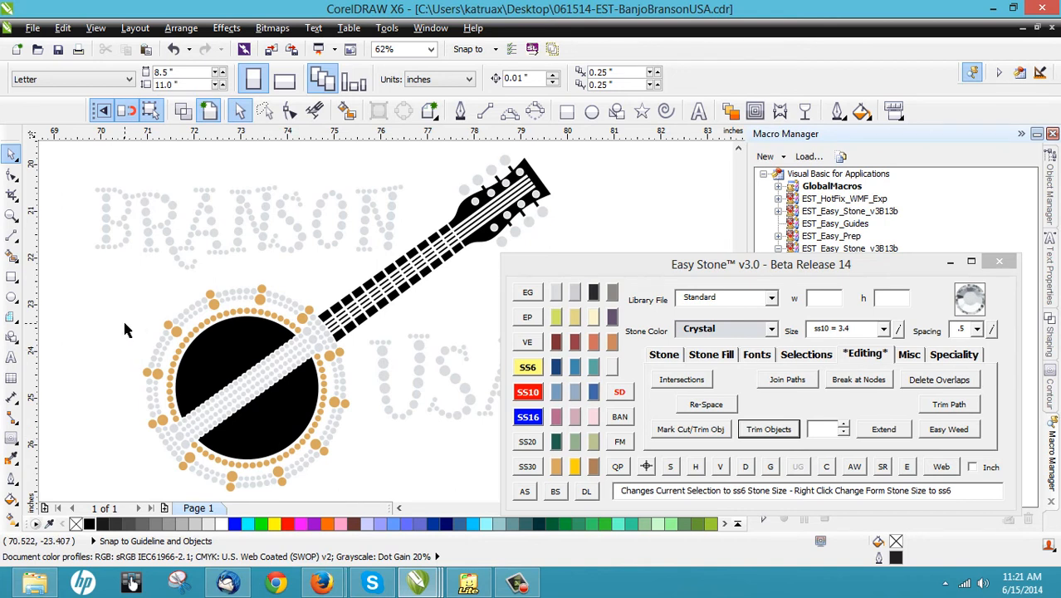
key(XF86AudioLowerVolume)
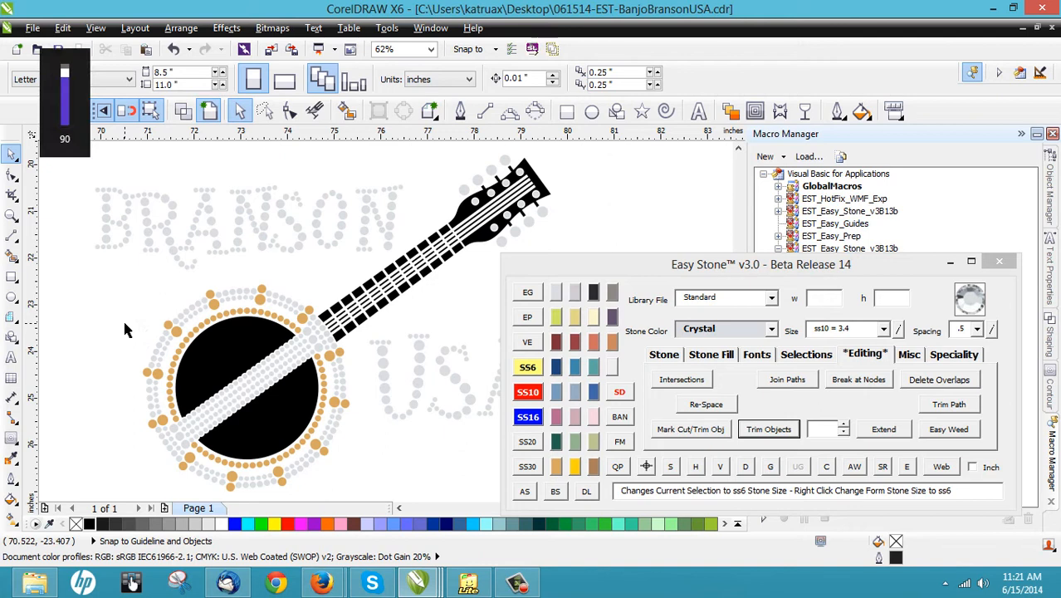